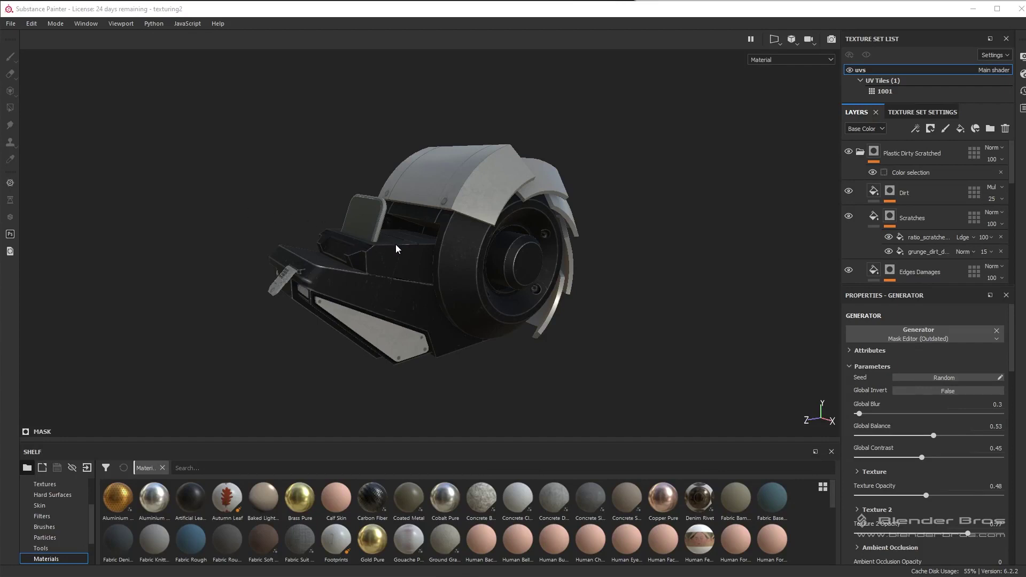
Collapse the existing Steel Painted Rough Damaged folder and delete it from the layer stack.
scroll(395, 245, up, 3)
alt+drag(429, 279, 384, 269)
scroll(386, 274, down, 2)
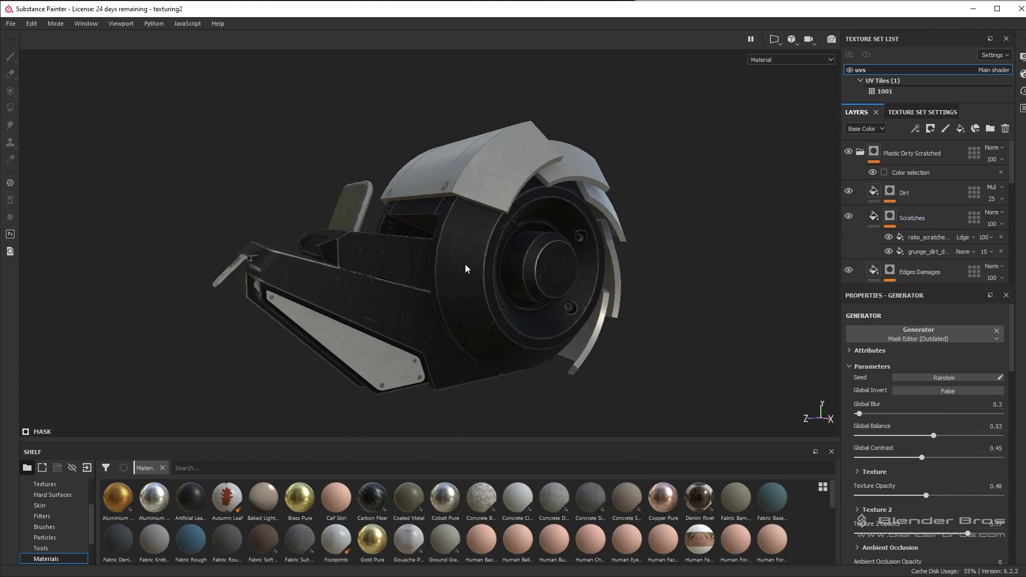
scroll(919, 236, down, 5)
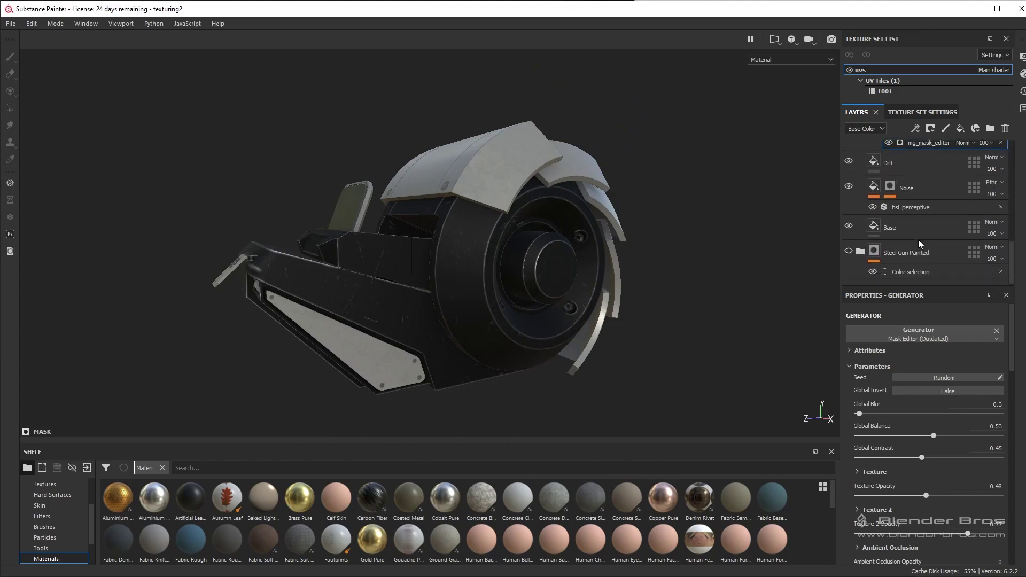
scroll(876, 236, up, 5)
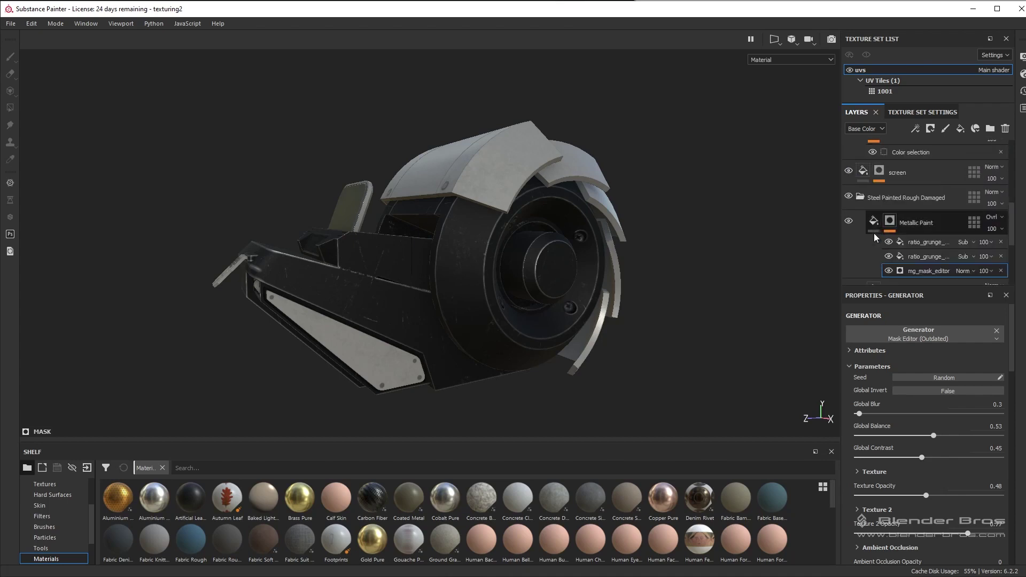
click(861, 197)
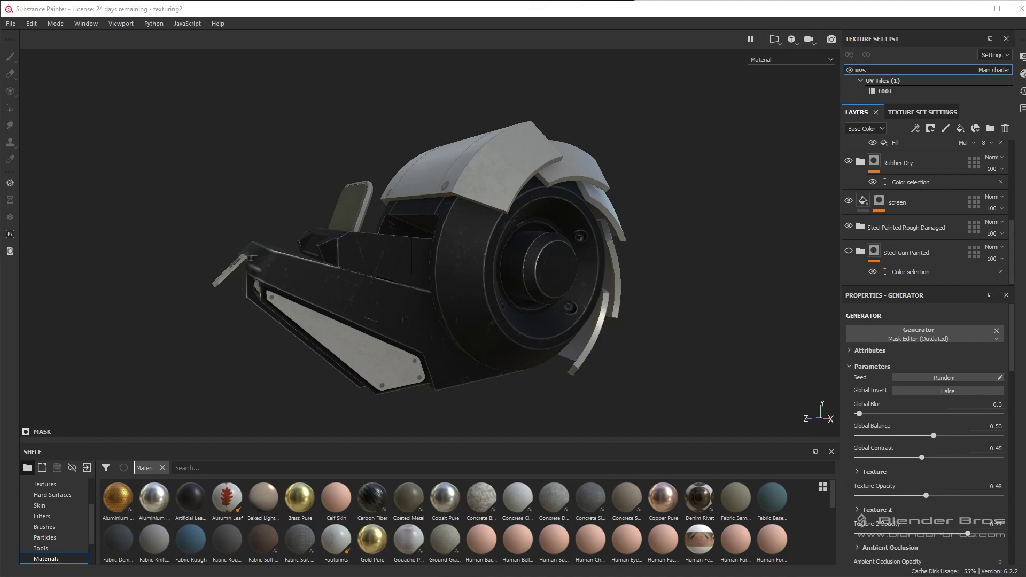
alt+drag(482, 208, 495, 212)
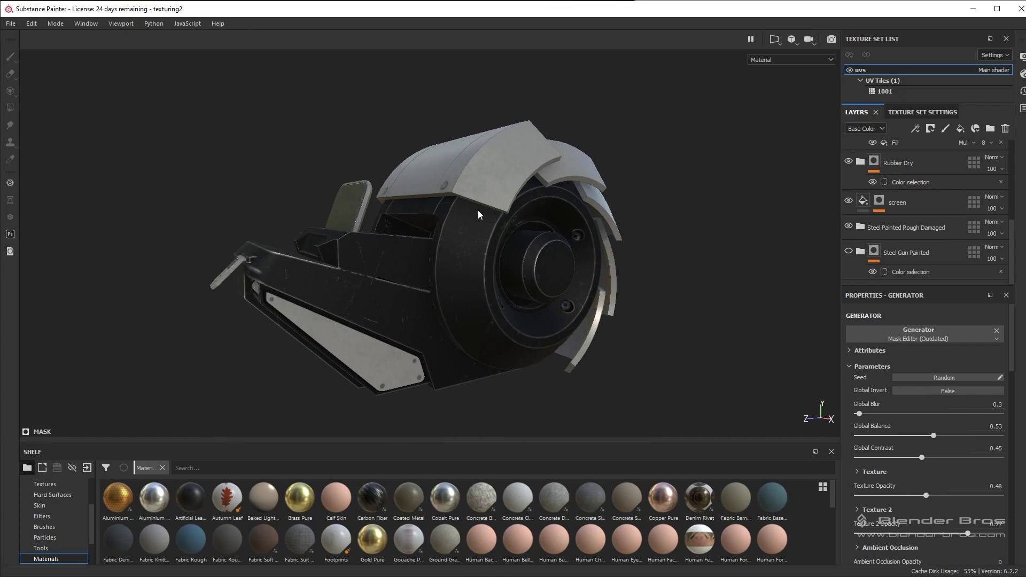
alt+drag(475, 210, 658, 235)
alt+drag(466, 291, 420, 307)
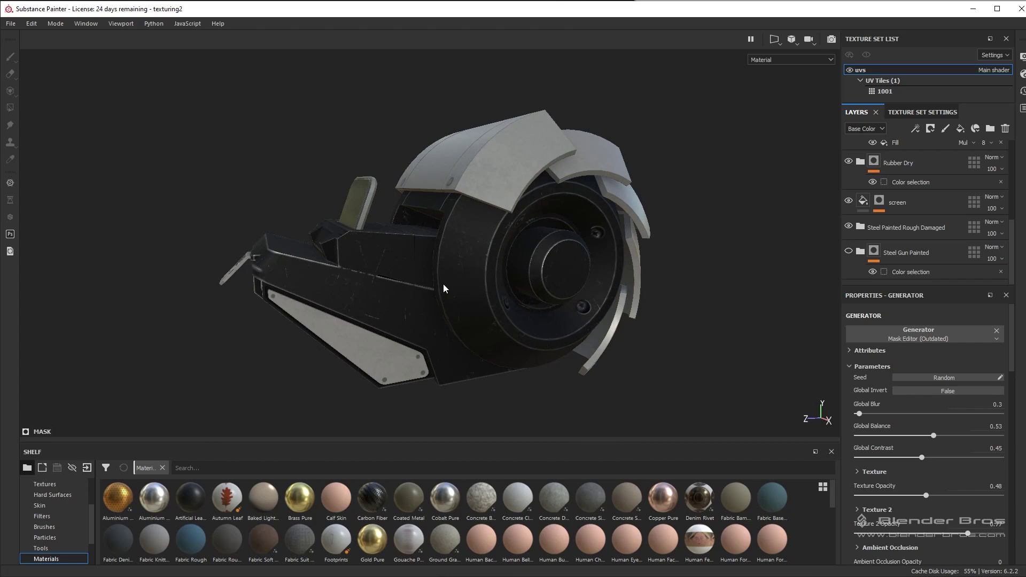
click(916, 229)
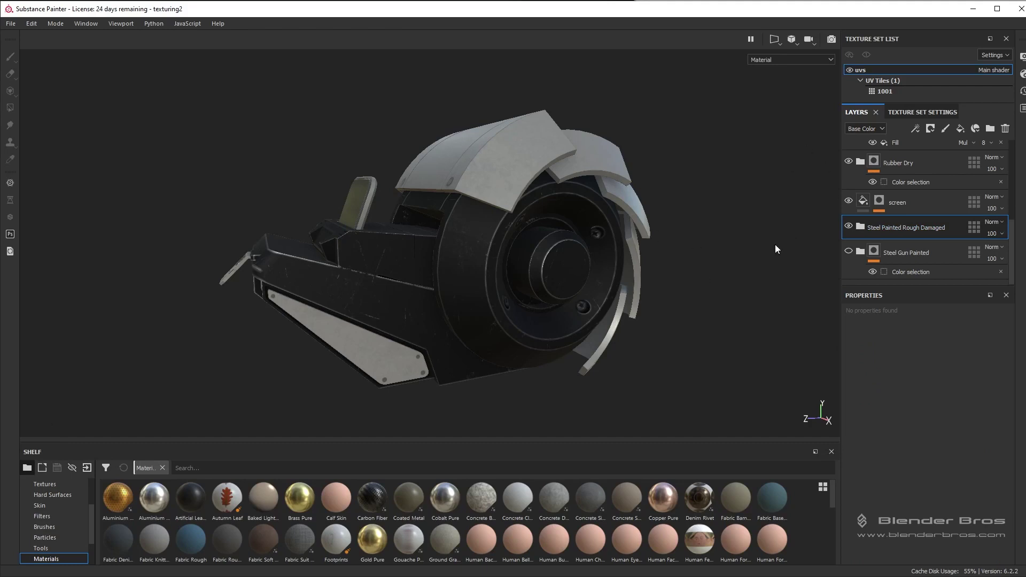
key(Delete)
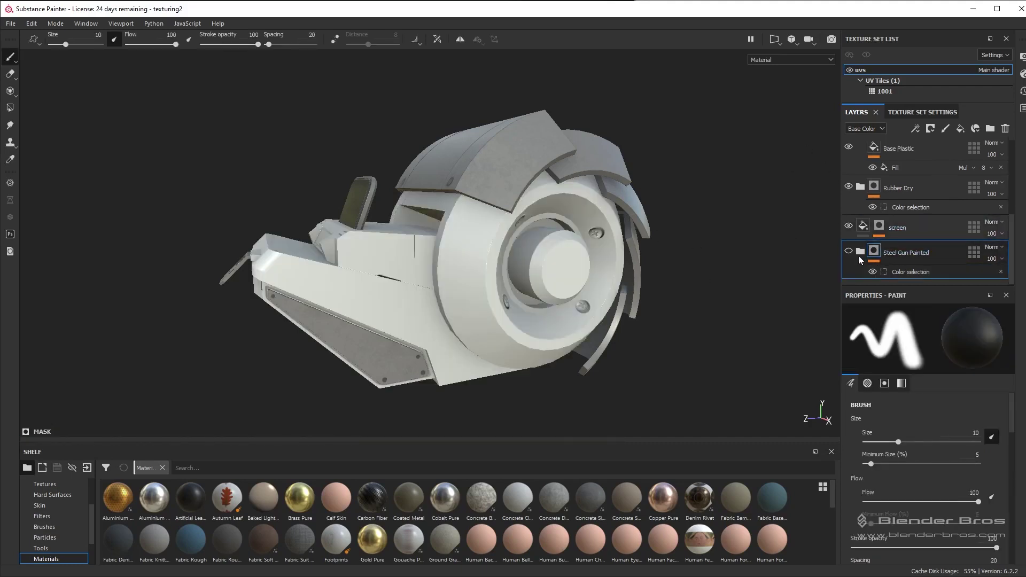
Show the Steel Gun Painted folder to check its look on the model, and hide it again.
click(850, 252)
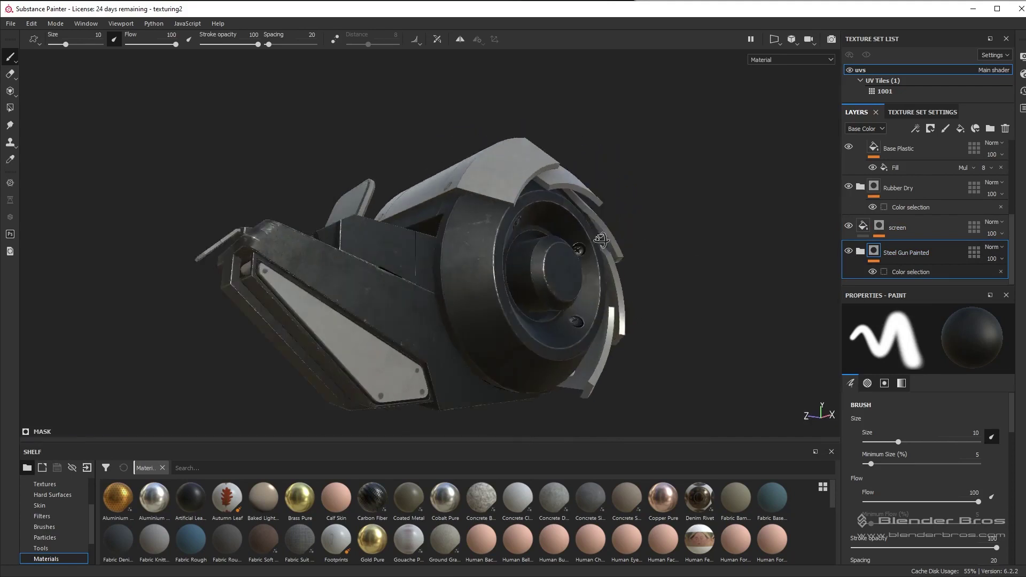
alt+drag(556, 275, 513, 279)
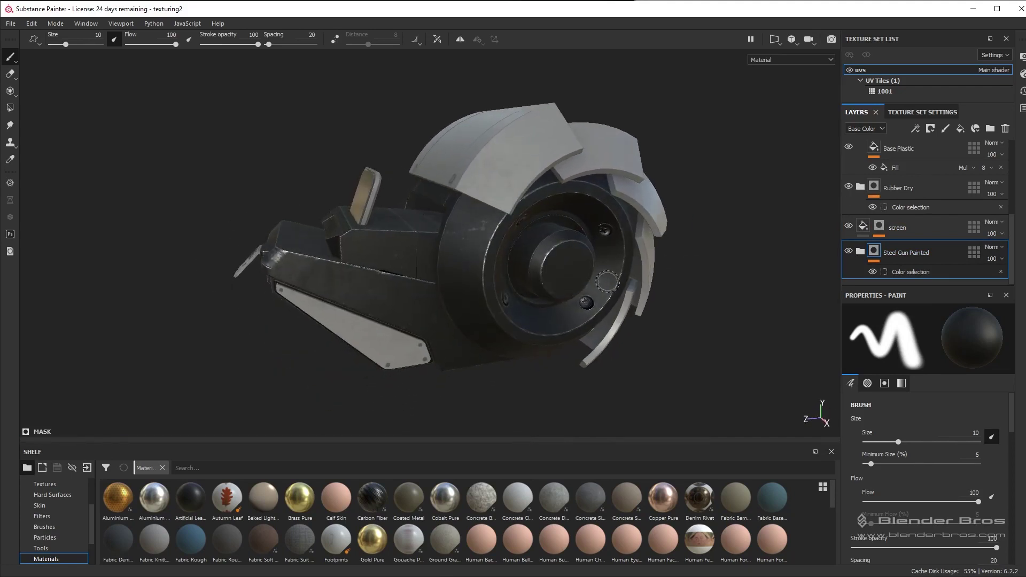
click(850, 252)
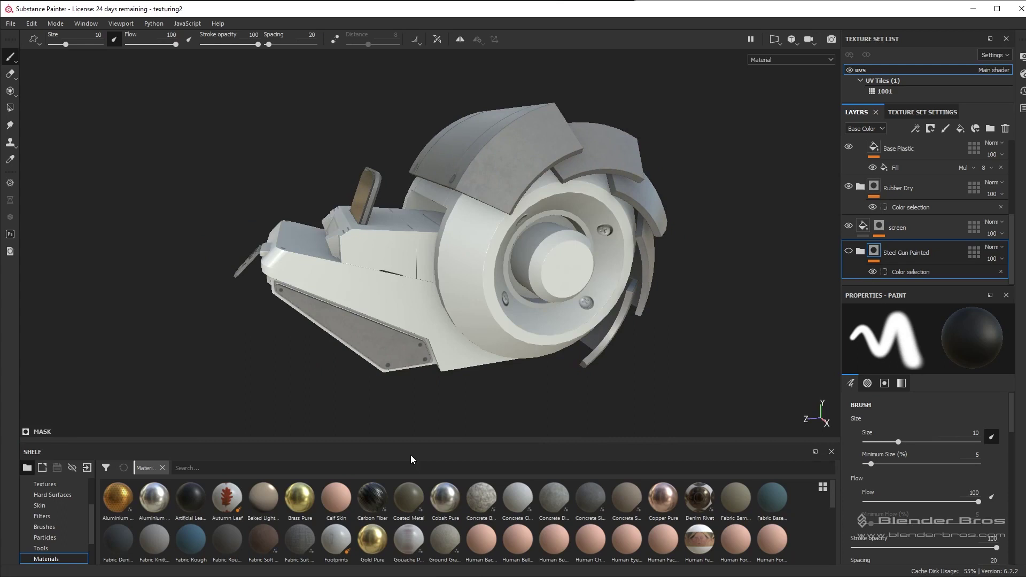
Add the Steel Painted Rough Damaged smart material to the layer stack between the screen layer and the Steel Gun Painted folder.
scroll(64, 532, down, 2)
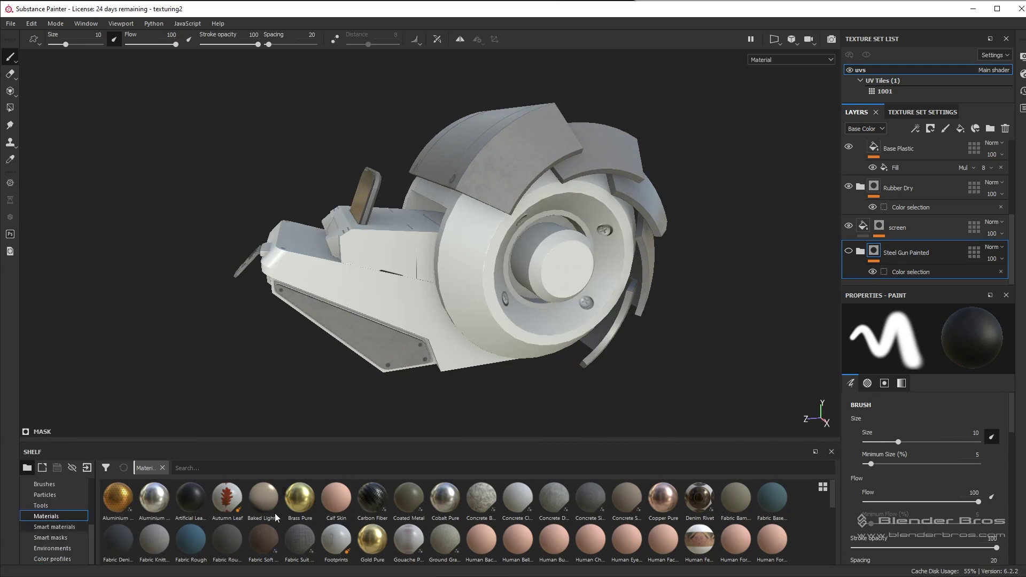
key(Down)
scroll(242, 514, down, 5)
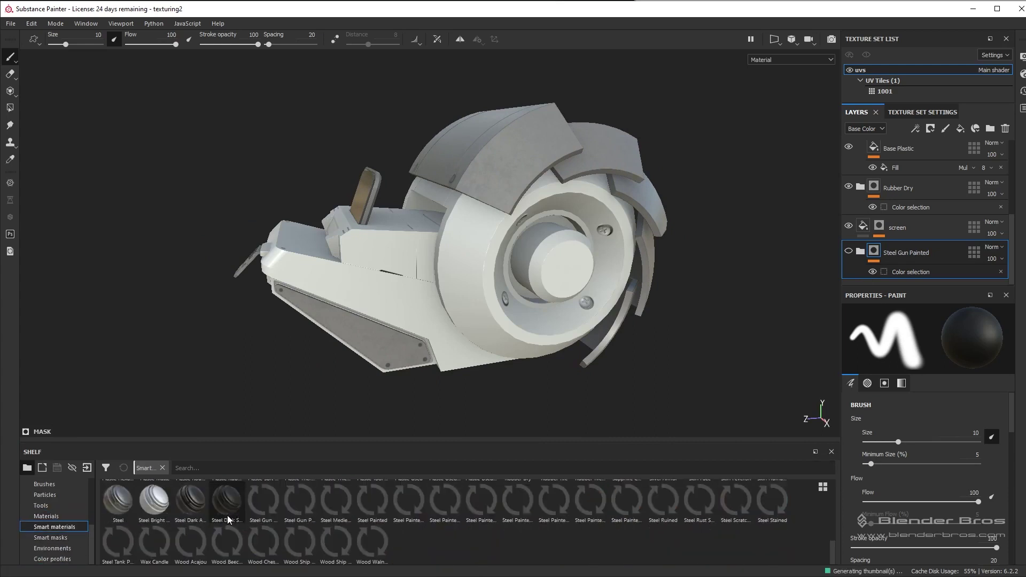
mouse_move(267, 511)
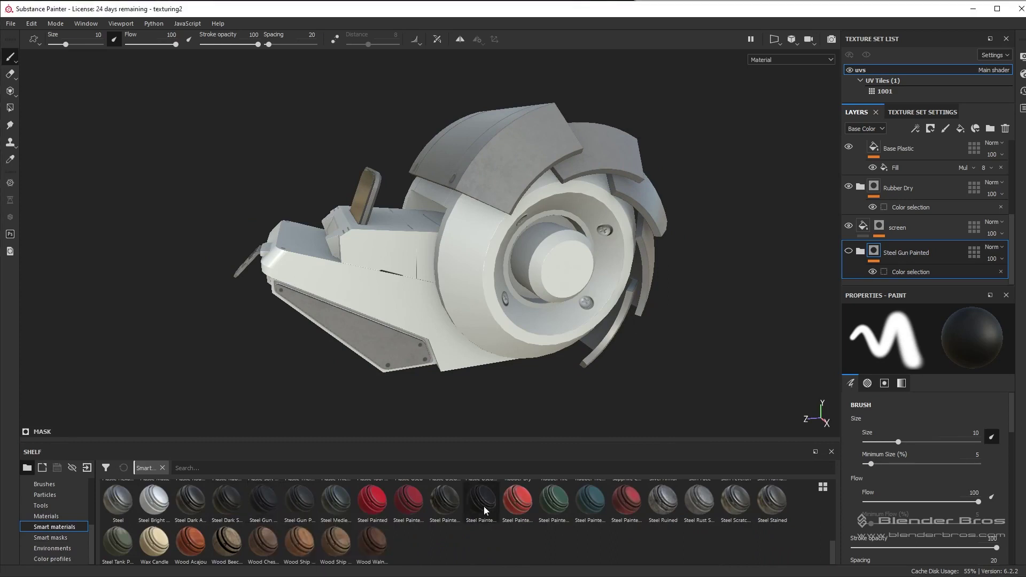
mouse_move(484, 511)
mouse_move(484, 506)
mouse_down()
mouse_move(935, 249)
mouse_move(926, 241)
mouse_up()
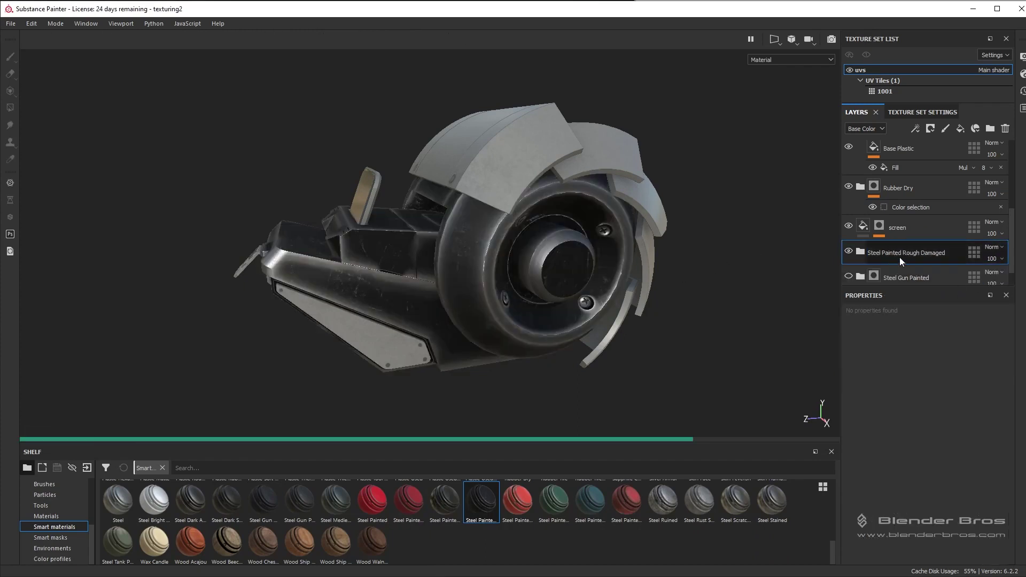
Examine the scratches and edge wear of the new steel material up close on the wheel and body.
scroll(891, 266, down, 1)
mouse_move(522, 305)
alt+mouse_down()
mouse_move(586, 277)
mouse_move(503, 304)
alt+mouse_up()
scroll(586, 277, up, 2)
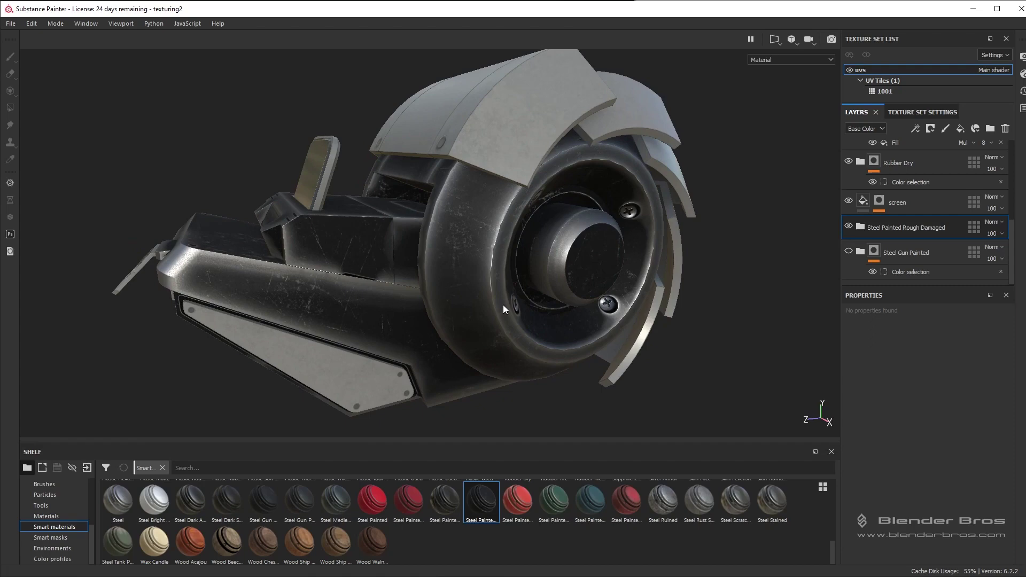
alt+drag(348, 292, 470, 267)
scroll(332, 292, up, 2)
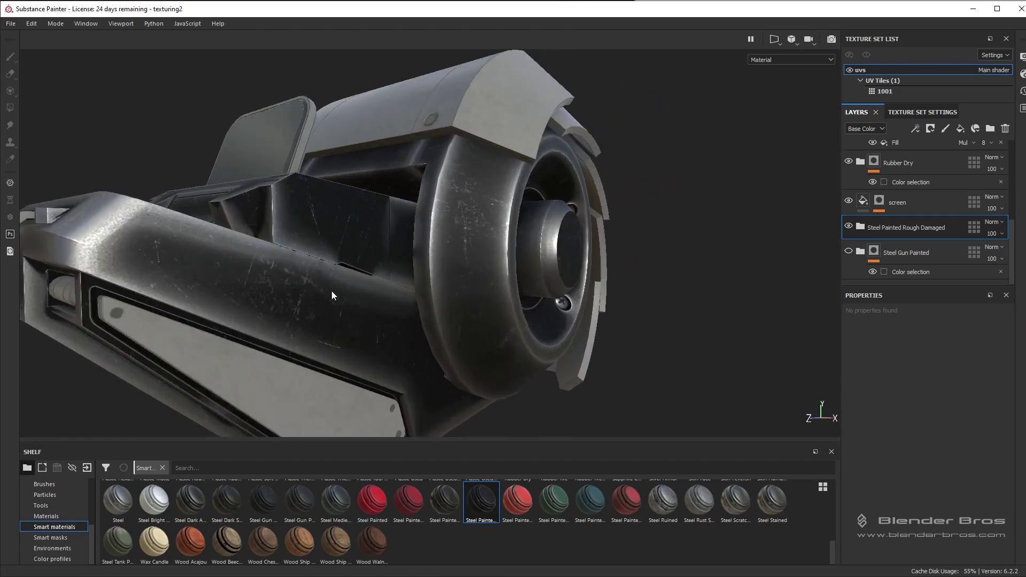
alt+middle_drag(331, 293, 404, 260)
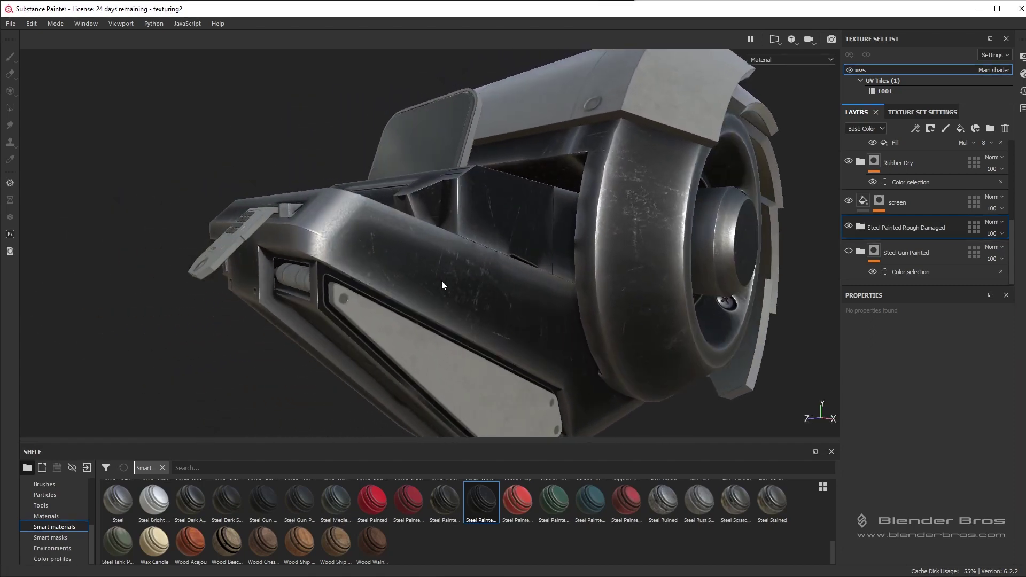
mouse_move(575, 268)
alt+mouse_down()
mouse_move(518, 276)
mouse_move(624, 278)
mouse_move(547, 272)
mouse_move(608, 272)
alt+mouse_up()
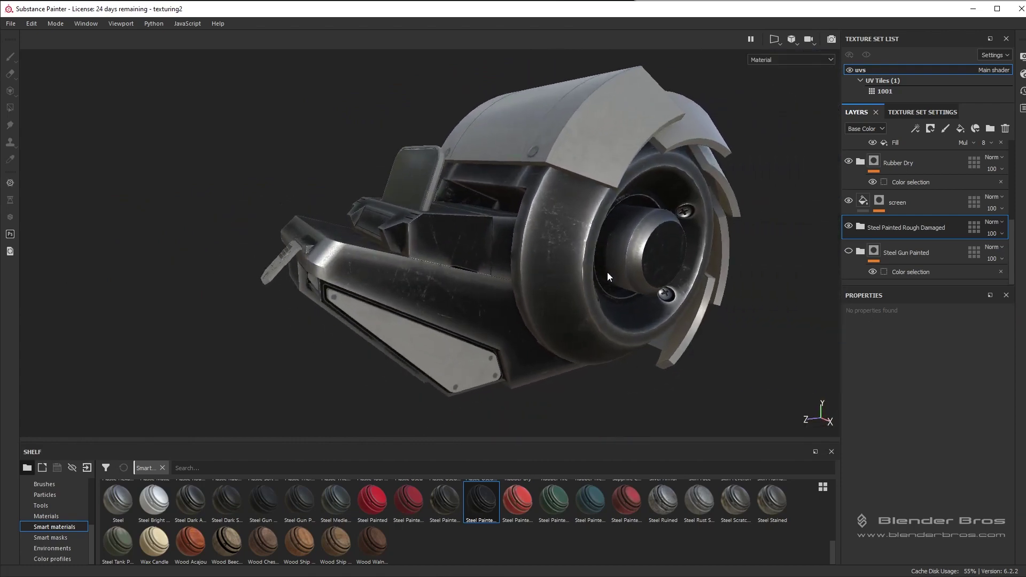
Expand the Steel Painted Rough Damaged folder and toggle its Noise, Dirt, Metallic Paint and Base layers to compare their effects.
click(860, 227)
scroll(898, 232, down, 3)
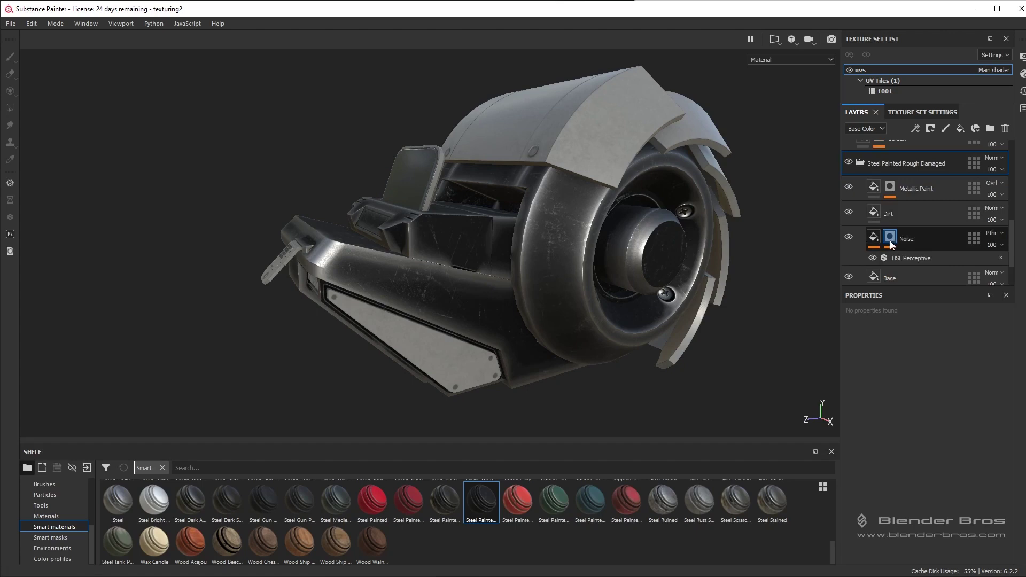
click(850, 237)
click(849, 213)
click(849, 187)
click(849, 187)
scroll(867, 253, down, 2)
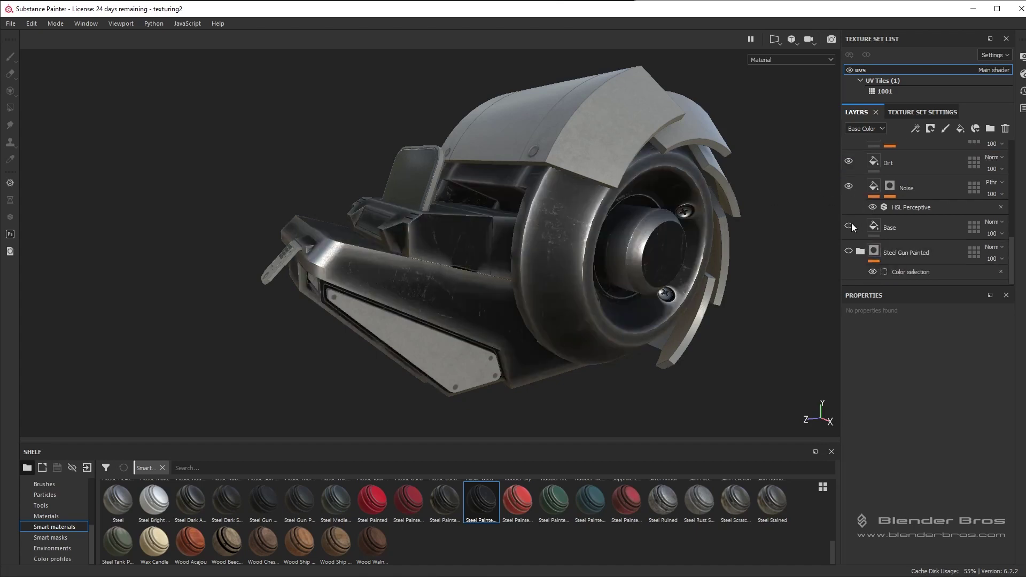
click(850, 227)
click(850, 227)
scroll(883, 175, up, 4)
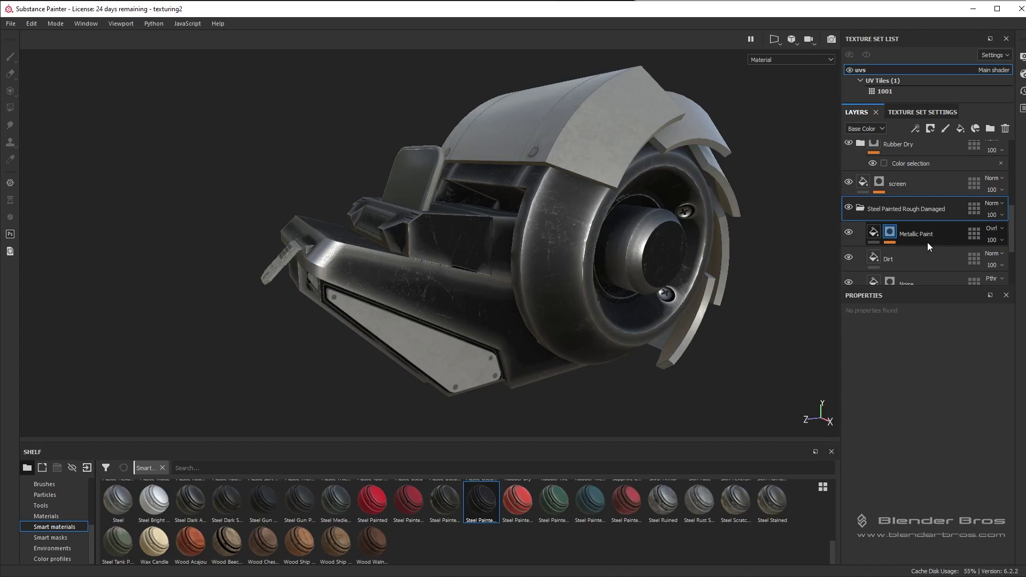
Toggle the upper grunge scratches fill and the Mask Editor in the Metallic Paint mask to compare their effects, and select the Mask Editor.
click(928, 242)
scroll(904, 222, down, 1)
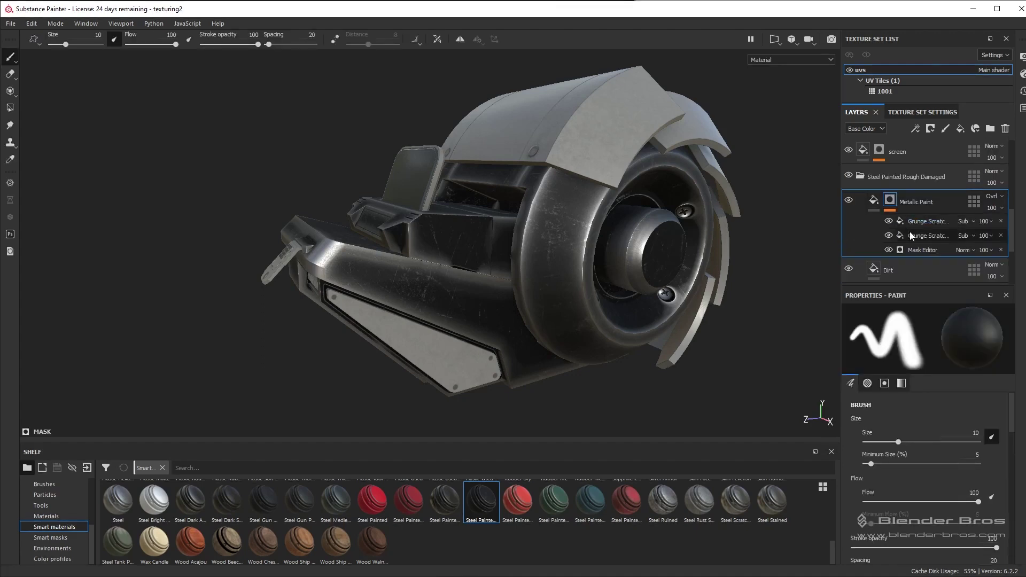
click(888, 249)
click(888, 249)
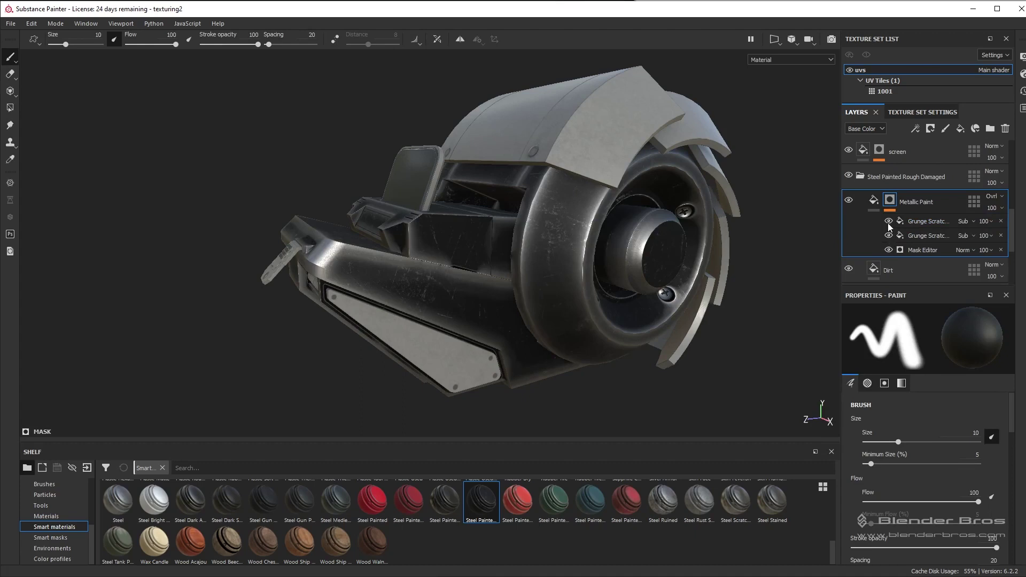
click(889, 221)
click(888, 222)
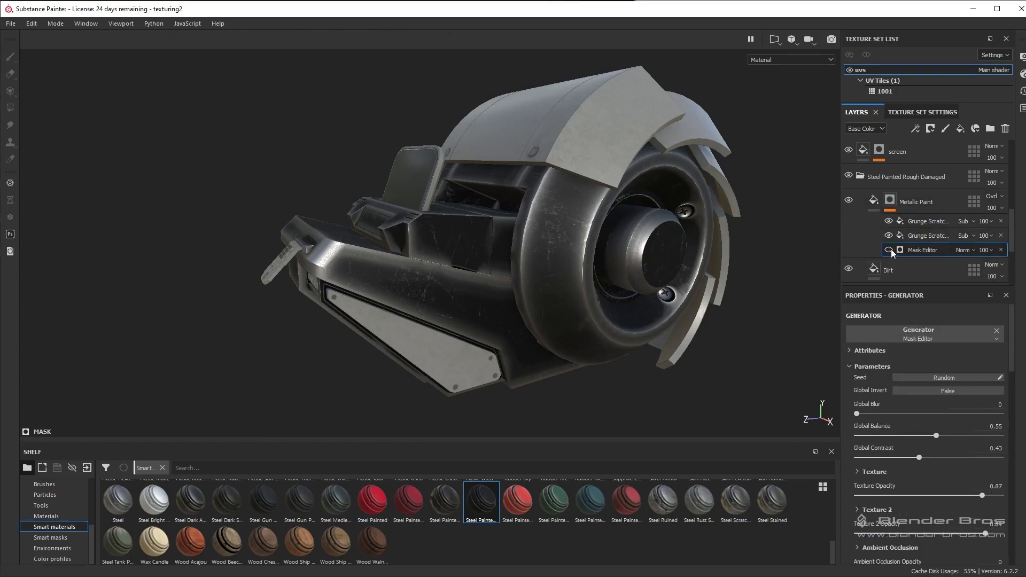
click(889, 250)
click(889, 249)
Lower the Metallic Paint Mask Editor's Texture Opacity to 0.18 and Texture 2 Opacity to 0.15.
scroll(567, 255, up, 3)
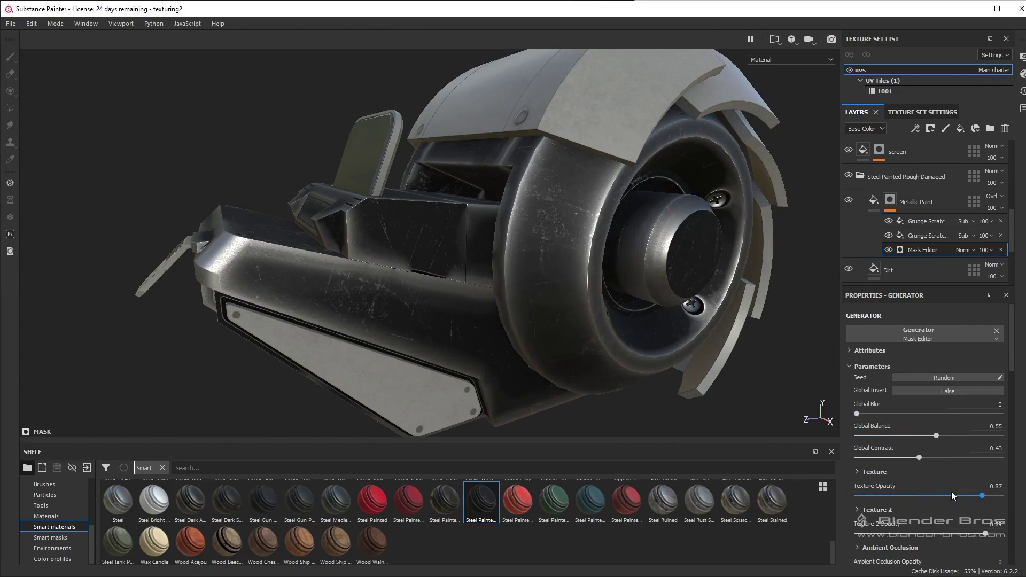
scroll(871, 484, down, 1)
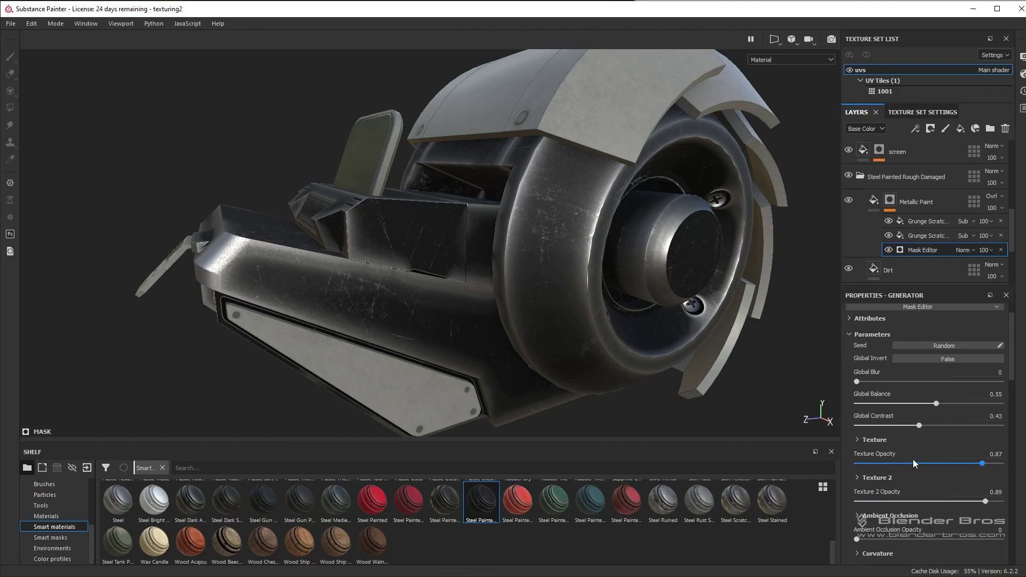
click(922, 463)
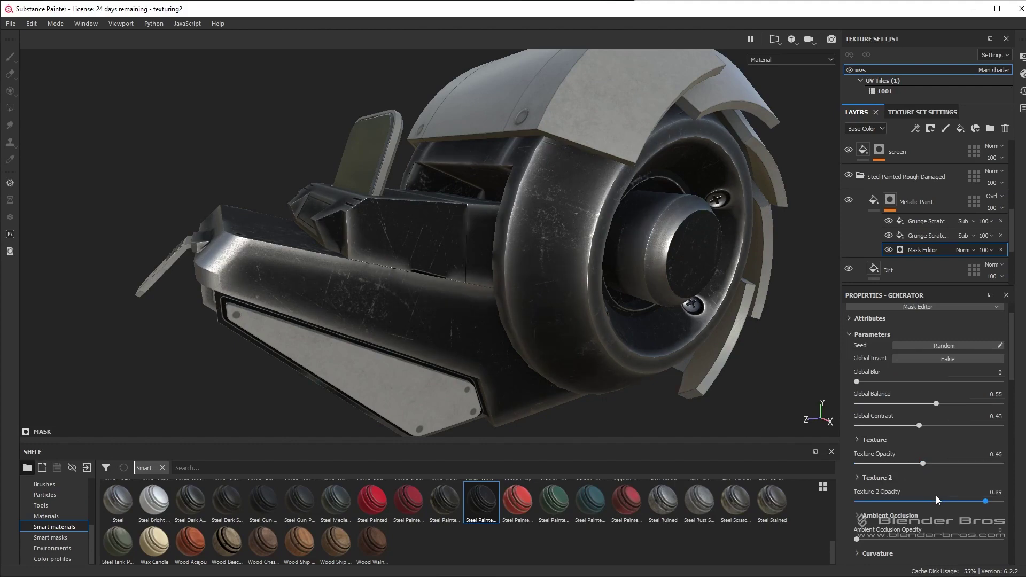
drag(940, 501, 904, 502)
click(899, 462)
mouse_move(873, 464)
mouse_down()
mouse_move(850, 462)
mouse_move(881, 464)
mouse_up()
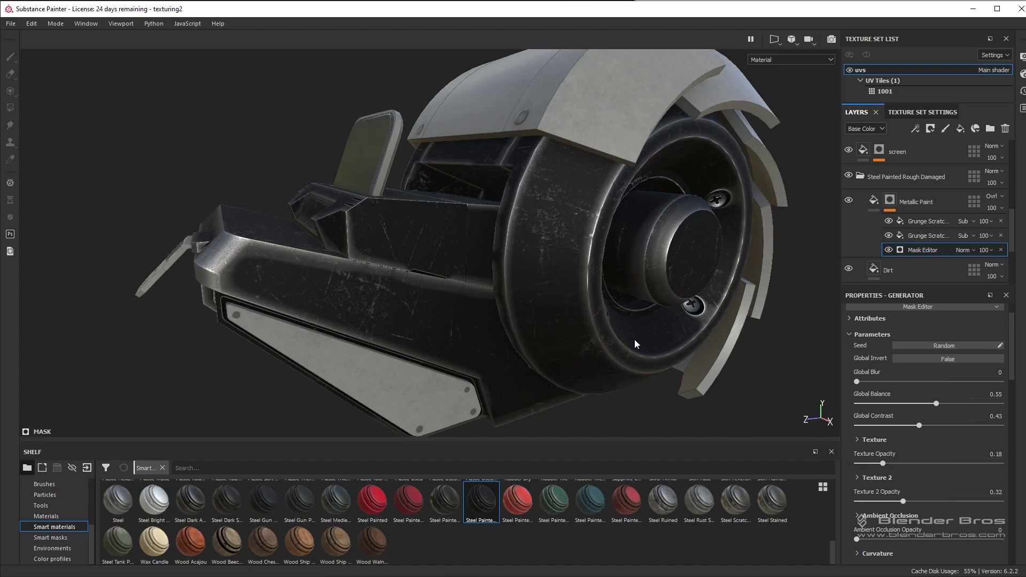
alt+drag(636, 341, 546, 337)
mouse_move(898, 502)
mouse_down()
mouse_move(868, 502)
mouse_move(878, 504)
mouse_up()
scroll(661, 318, down, 3)
alt+drag(657, 318, 634, 343)
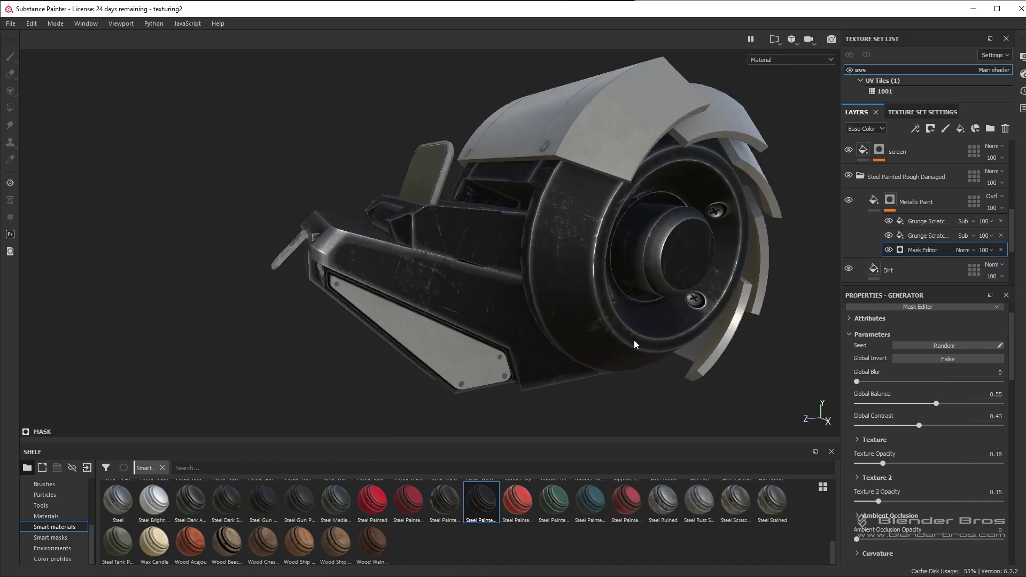
Set the Mask Editor's Global Blur to 0.24, Texture Opacity to 0.13 and Texture 2 Opacity to 0.1.
scroll(635, 344, up, 4)
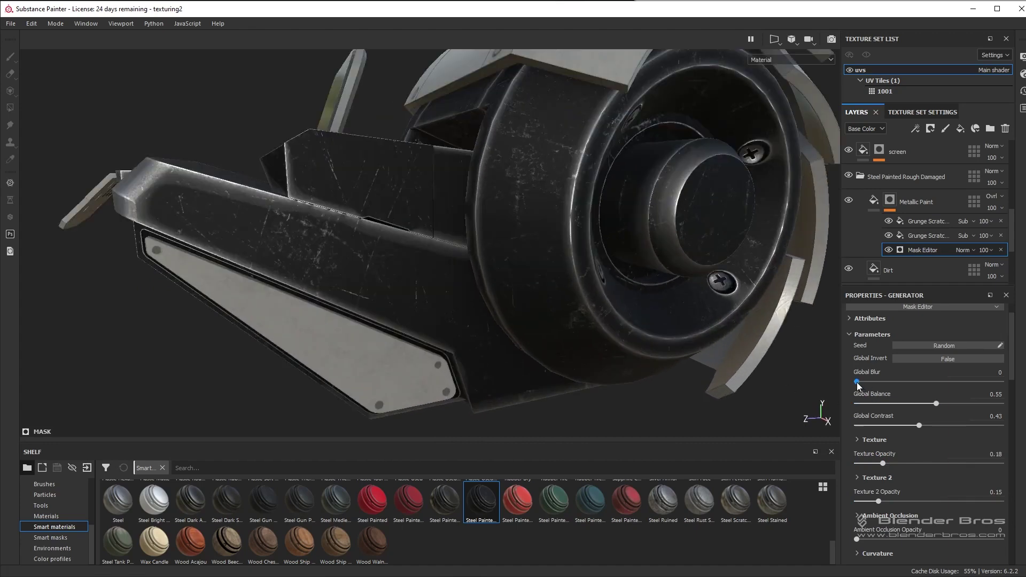
drag(858, 383, 860, 383)
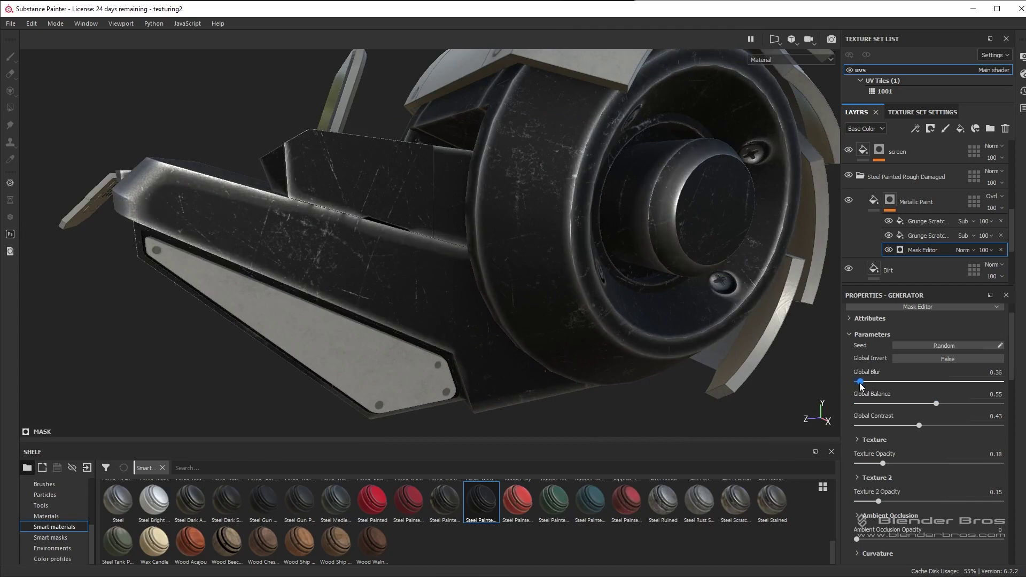
drag(876, 464, 875, 463)
drag(868, 501, 871, 502)
Set the Mask Editor's Curvature Opacity to 0.95.
scroll(877, 502, down, 2)
drag(971, 513, 999, 513)
click(982, 504)
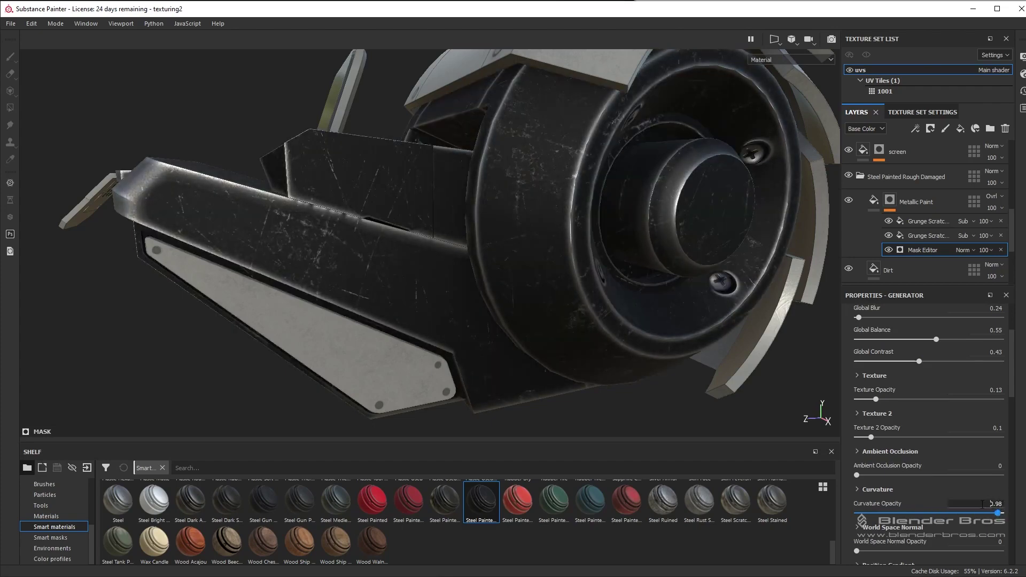
click(982, 503)
text(95)
drag(1003, 504, 982, 504)
text(.95)
Set the Balance of the Grunge Paint Scratched texture in the Mask Editor's image inputs to 0.87.
scroll(941, 490, down, 3)
scroll(943, 488, down, 7)
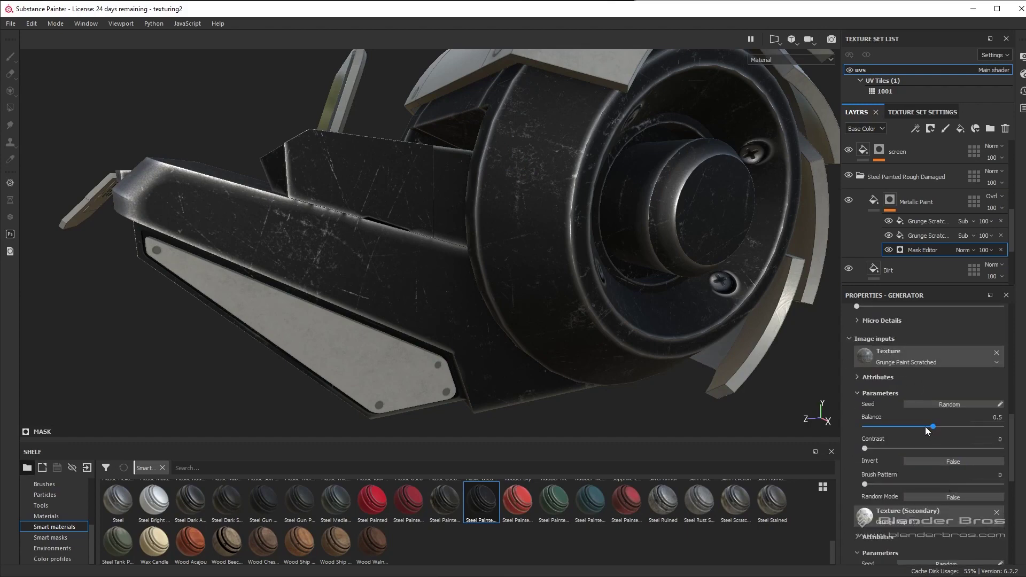
drag(935, 429, 984, 429)
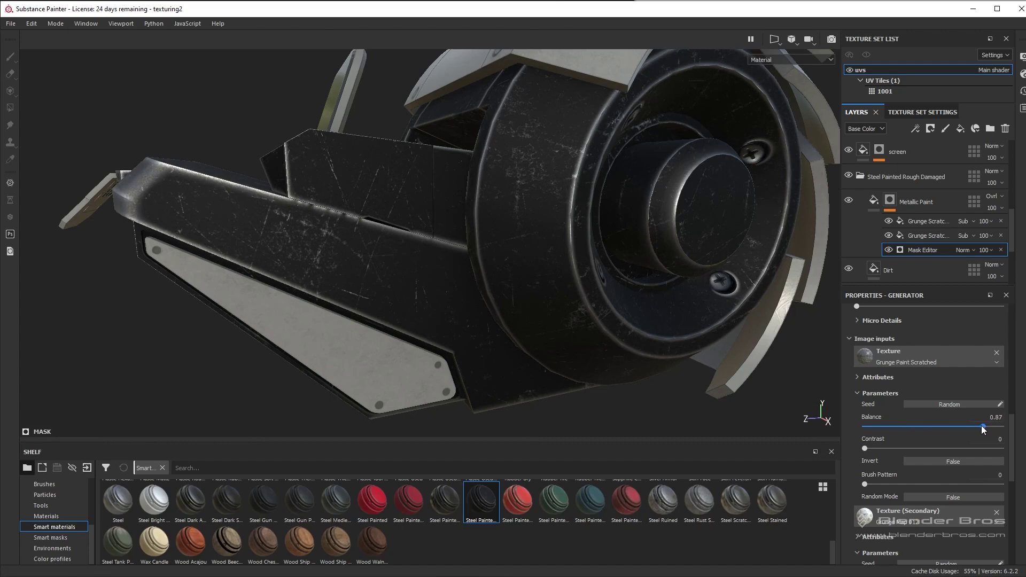
Set the Balance of the secondary Grunge Map 012 texture in the Mask Editor's image inputs to 0.9.
scroll(946, 479, down, 3)
drag(916, 472, 988, 474)
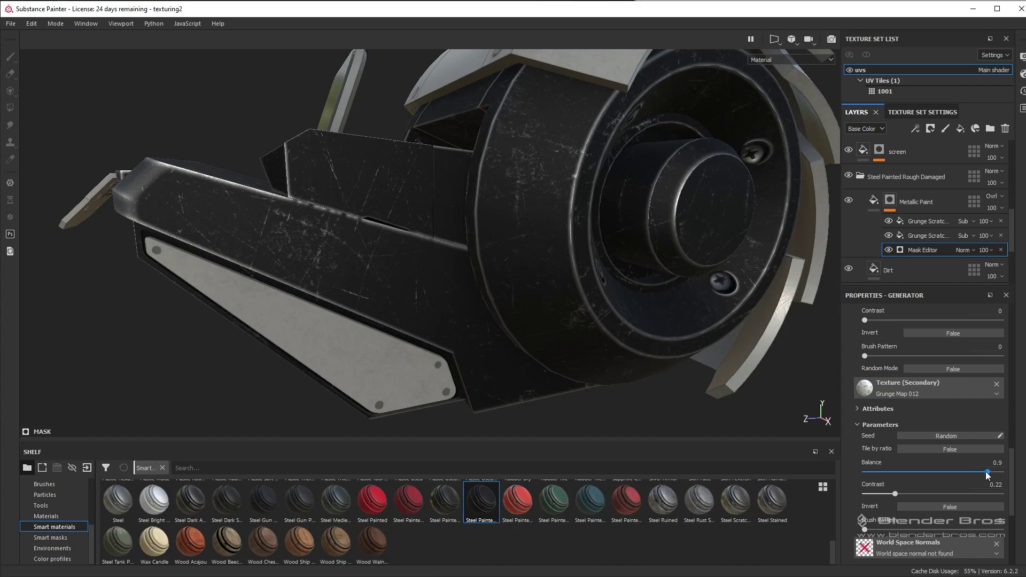
scroll(667, 316, down, 5)
alt+middle_drag(676, 314, 635, 342)
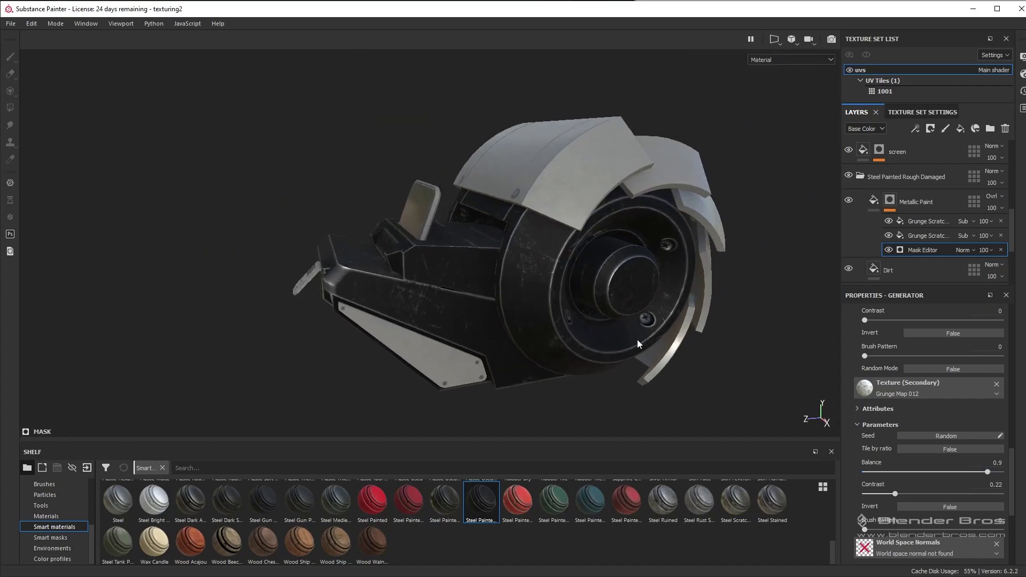
mouse_move(636, 342)
alt+mouse_down()
mouse_move(559, 344)
mouse_move(636, 350)
alt+mouse_up()
scroll(567, 364, up, 3)
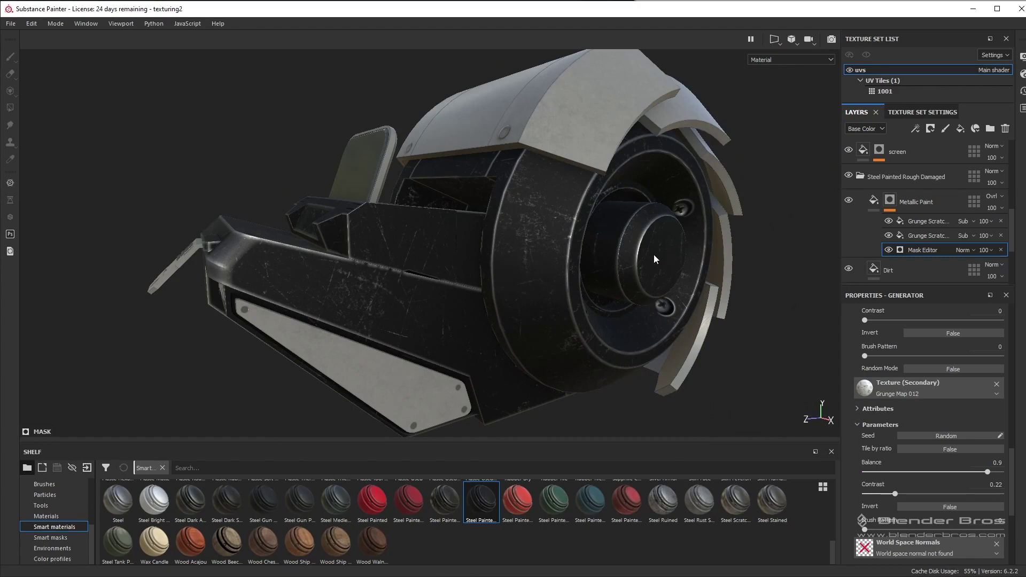
alt+drag(655, 255, 764, 335)
Compare the black paint with the upper Grunge Scratches effect of the Metallic Paint mask hidden and shown.
scroll(903, 420, up, 4)
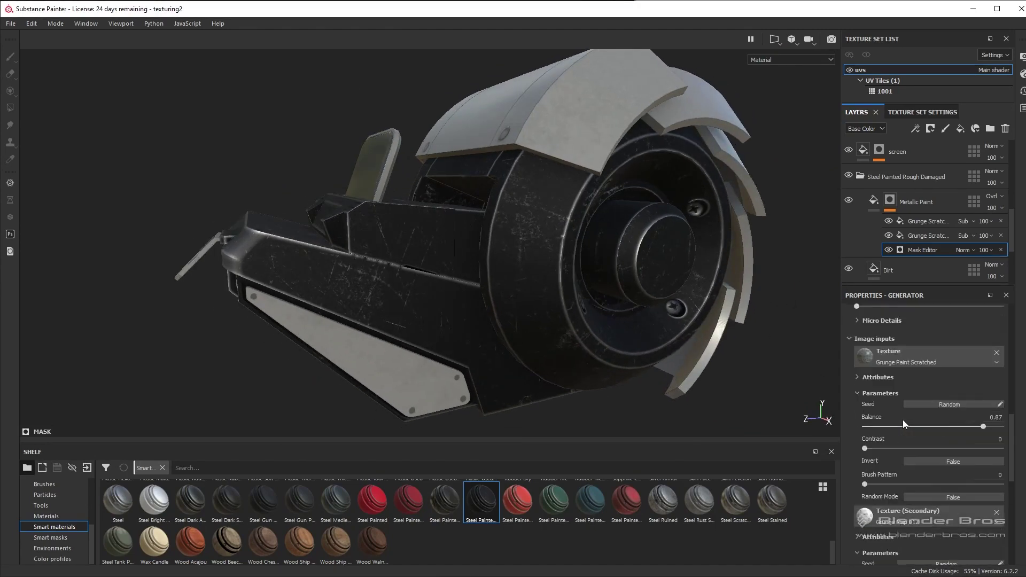
scroll(903, 419, up, 5)
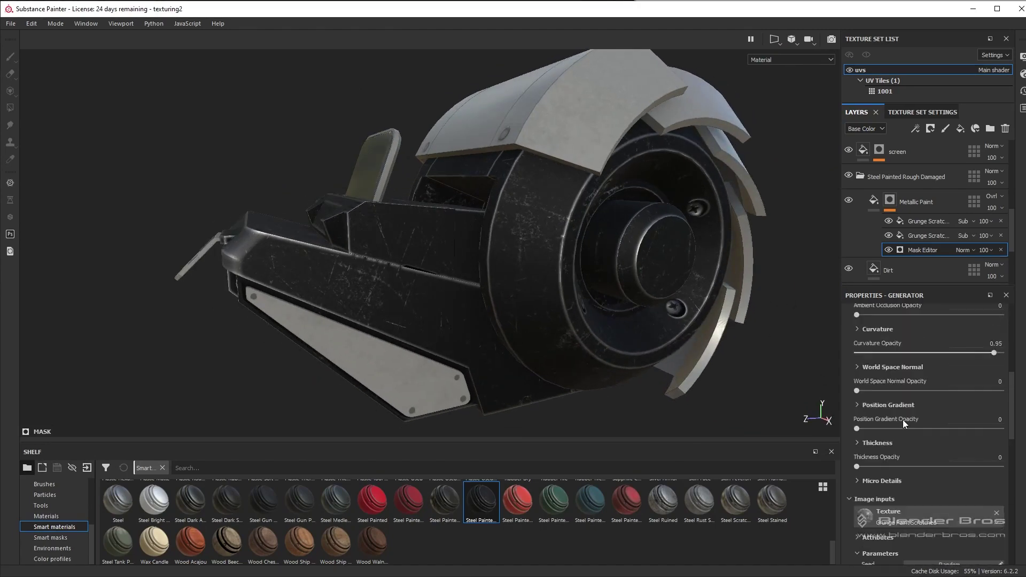
click(889, 222)
click(889, 222)
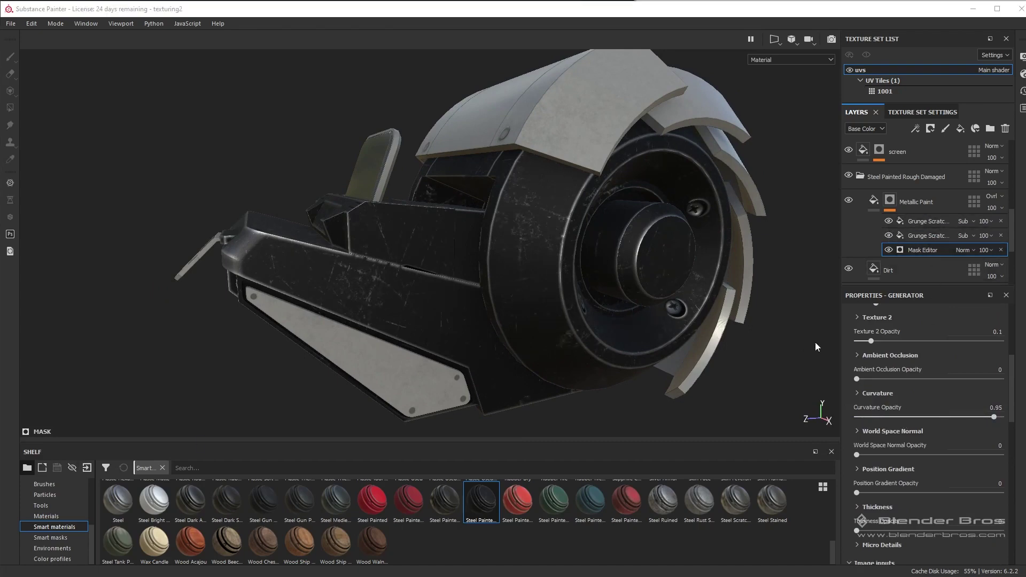
click(889, 221)
click(889, 220)
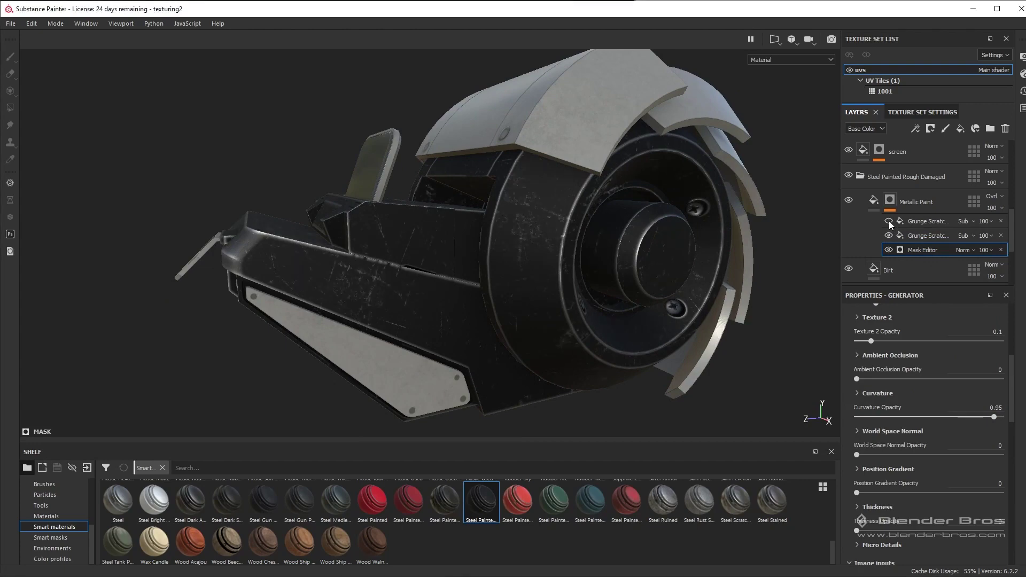
click(890, 222)
mouse_move(618, 245)
alt+mouse_down()
mouse_move(570, 258)
mouse_move(624, 234)
mouse_move(637, 249)
alt+mouse_up()
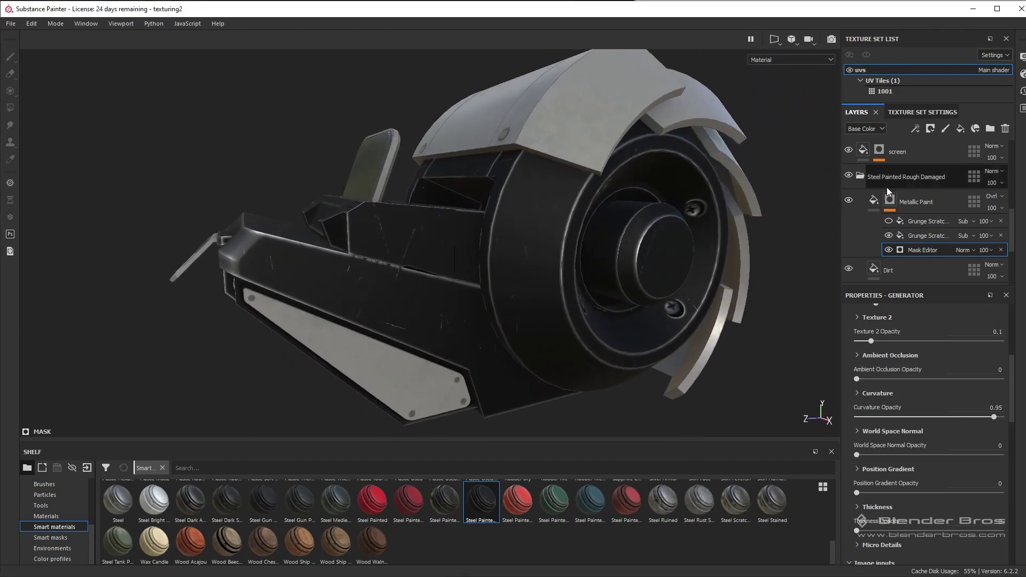
Lower the Balance of the Grunge Scratches Dirty fill in the Metallic Paint mask.
click(934, 222)
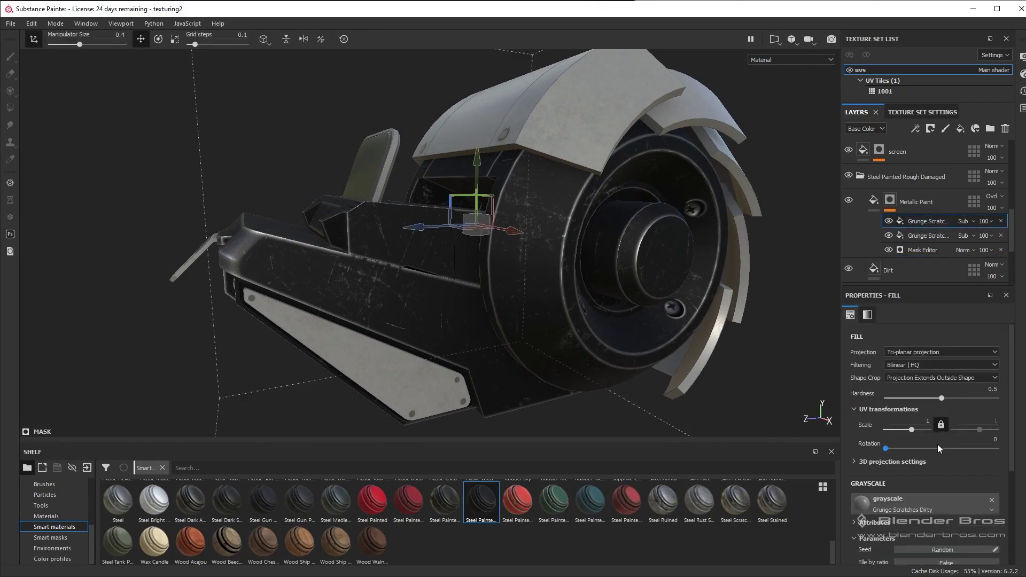
scroll(938, 444, down, 3)
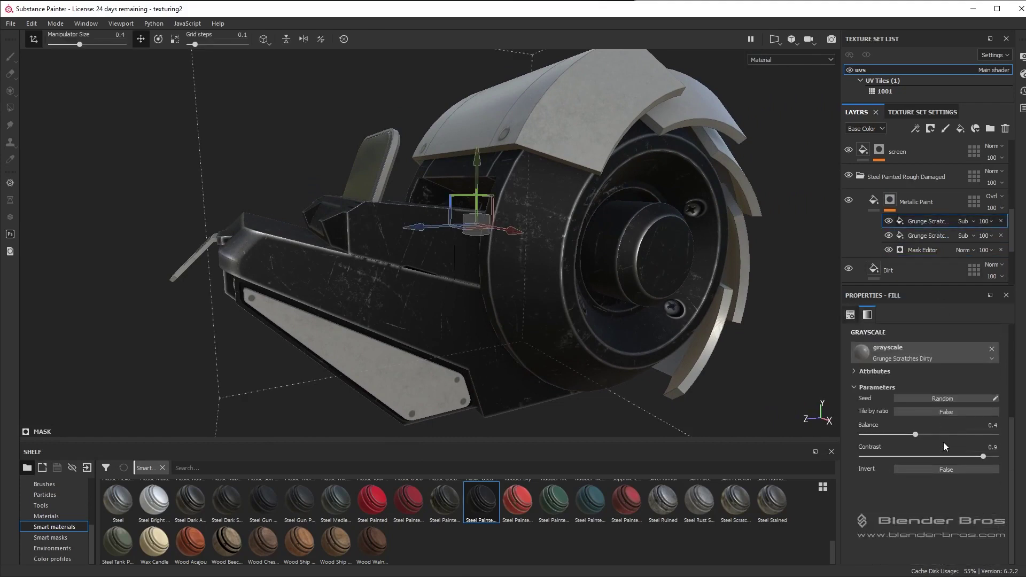
mouse_move(916, 434)
mouse_down()
mouse_move(865, 435)
mouse_move(996, 435)
mouse_move(909, 434)
mouse_up()
alt+drag(567, 183, 538, 238)
alt+right_drag(538, 238, 556, 260)
alt+drag(556, 261, 596, 234)
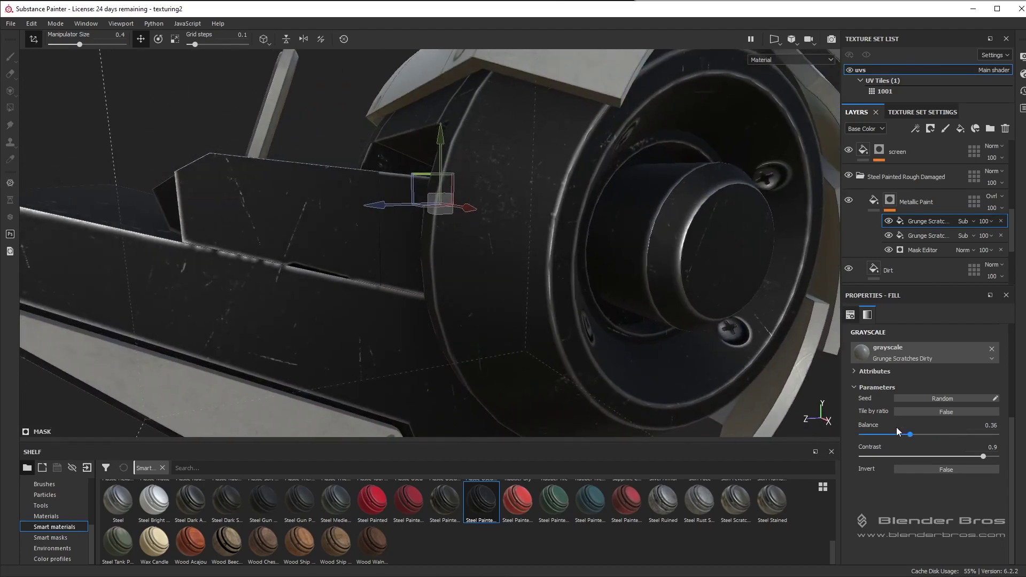
drag(911, 436, 905, 436)
Set the Grunge Scratches Rough fill's Balance to 0.35 and Scratch Quantity to 0.24 in the Metallic Paint mask.
click(926, 235)
drag(929, 447, 908, 451)
alt+drag(630, 263, 614, 300)
scroll(615, 306, up, 3)
mouse_move(916, 492)
mouse_down()
mouse_move(949, 492)
mouse_move(907, 492)
mouse_up()
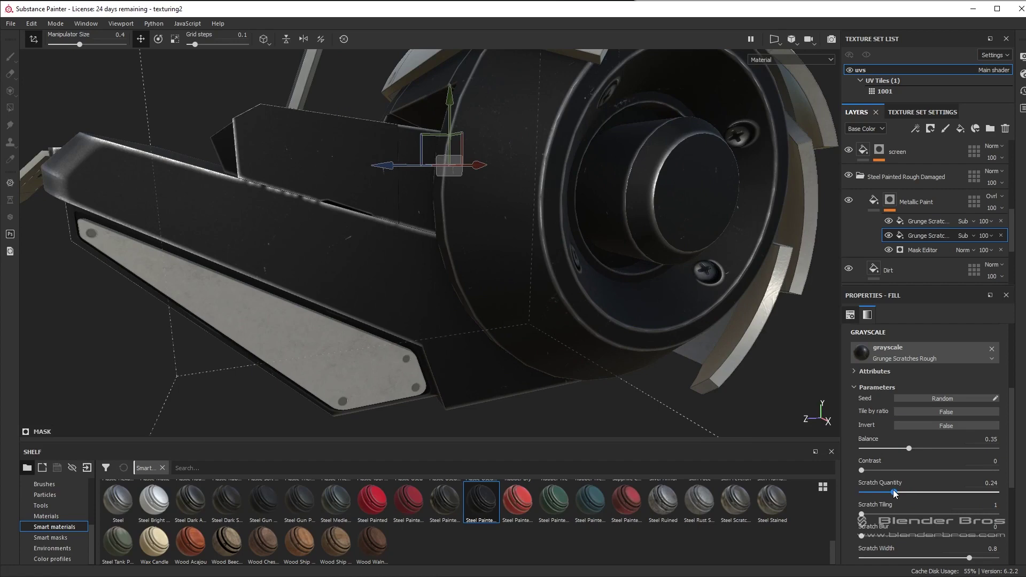
Set the Grunge Scratches Rough fill's Scratch Width to 0.76, Scratch Length to 0.8 and Double Scratch to 1.
scroll(892, 508, down, 1)
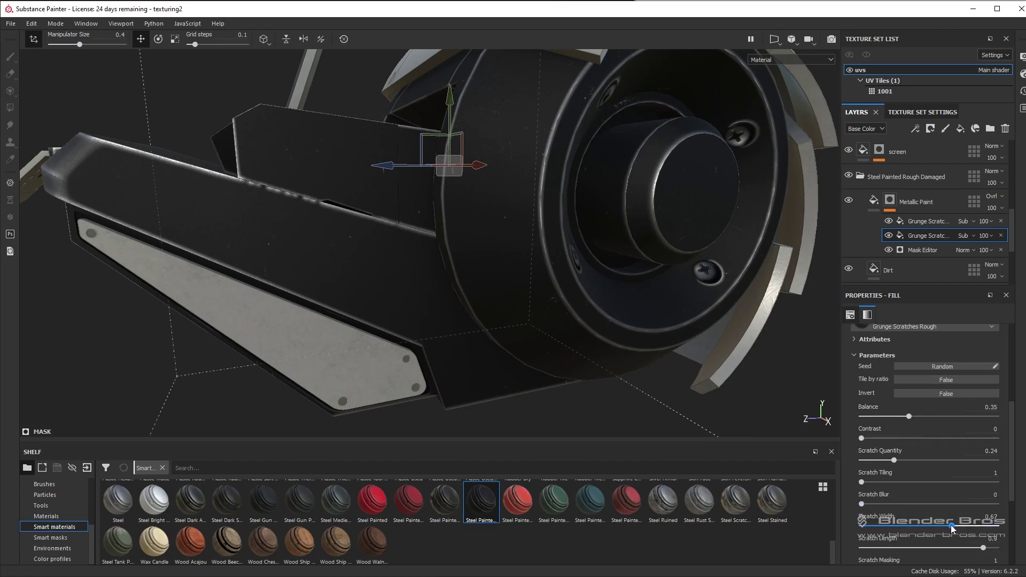
mouse_move(953, 527)
mouse_down()
mouse_move(976, 528)
mouse_move(964, 527)
mouse_up()
scroll(957, 513, down, 2)
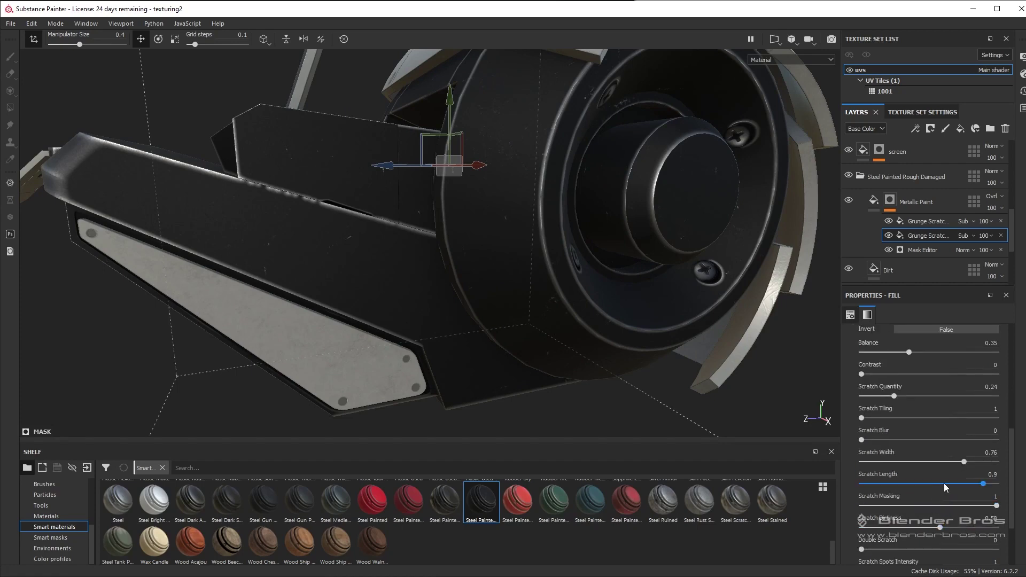
drag(938, 488, 970, 487)
scroll(946, 474, down, 1)
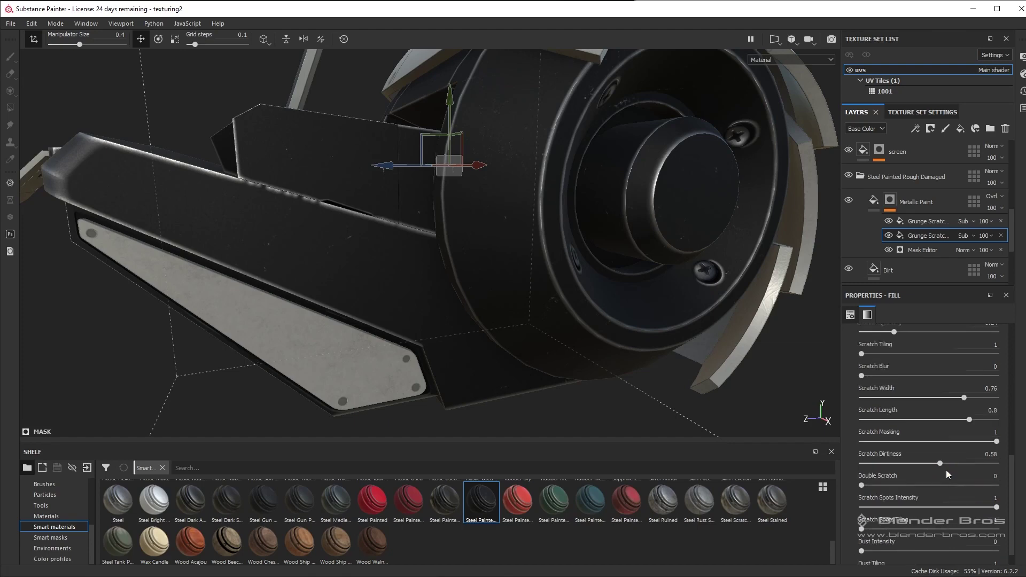
scroll(897, 472, down, 2)
drag(876, 463, 998, 464)
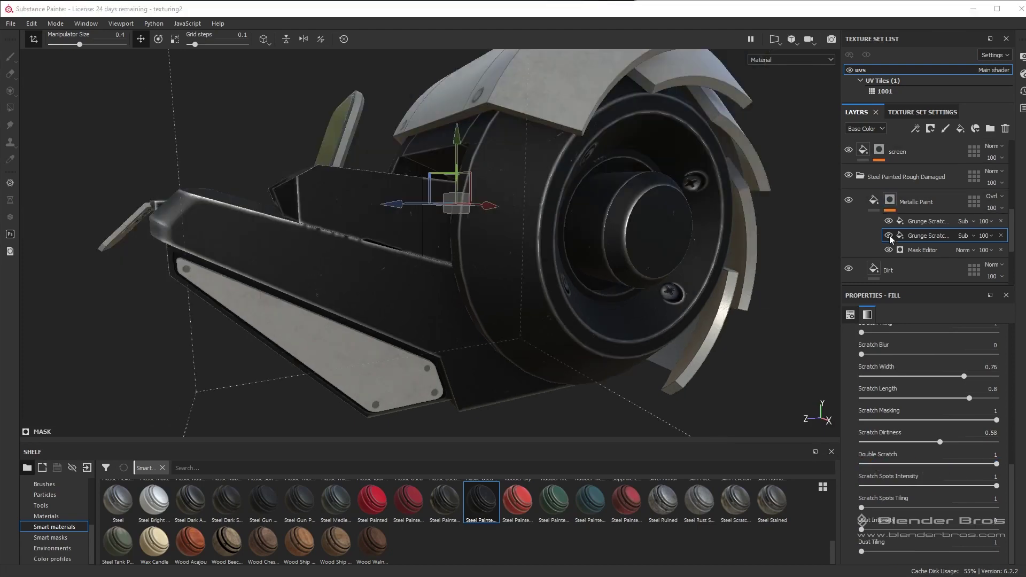
Compare the model with the Grunge Scratches Rough effect hidden and shown, inspecting the wheel and side panels.
click(889, 236)
click(890, 237)
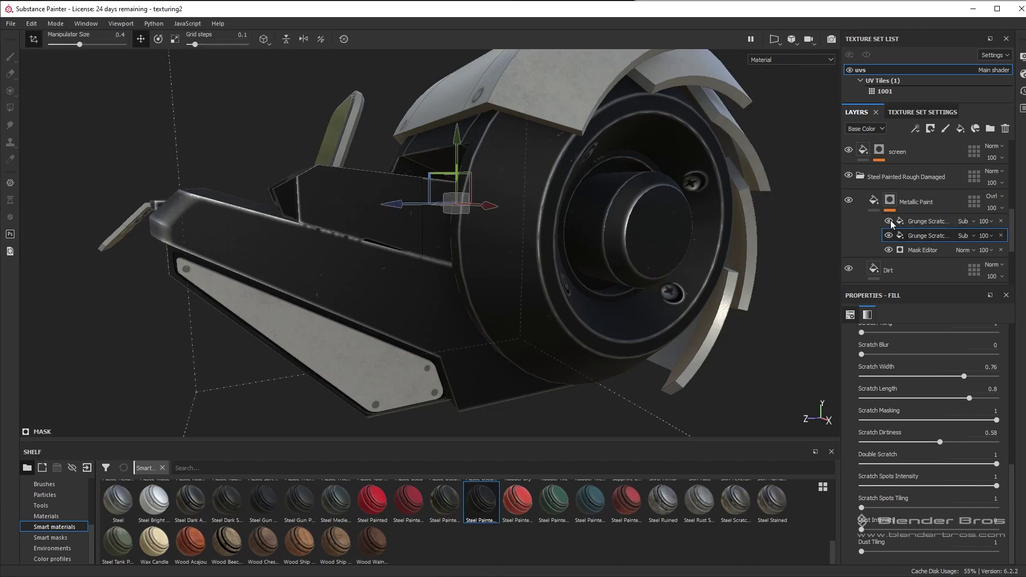
alt+drag(705, 223, 682, 220)
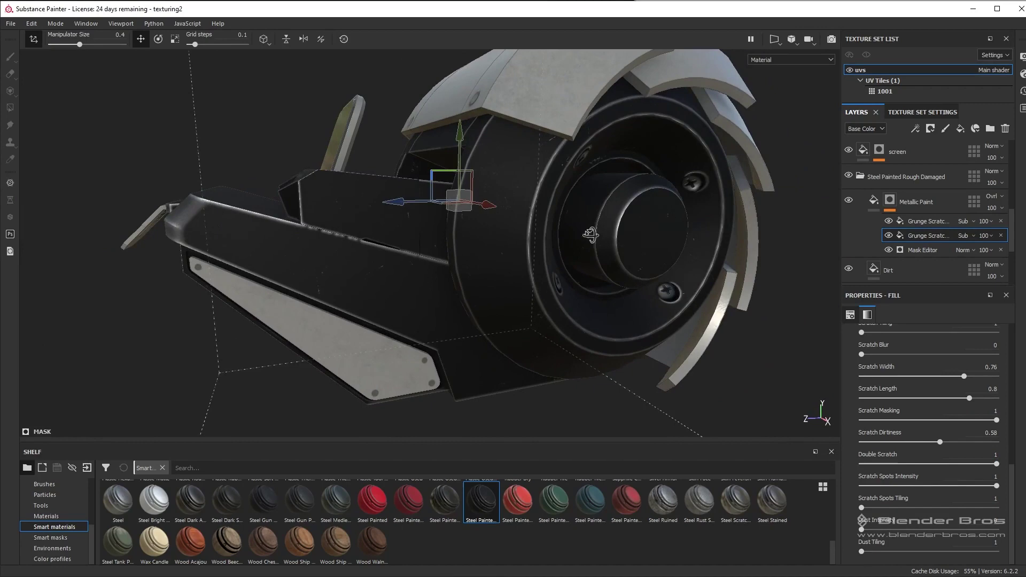
alt+drag(591, 235, 631, 230)
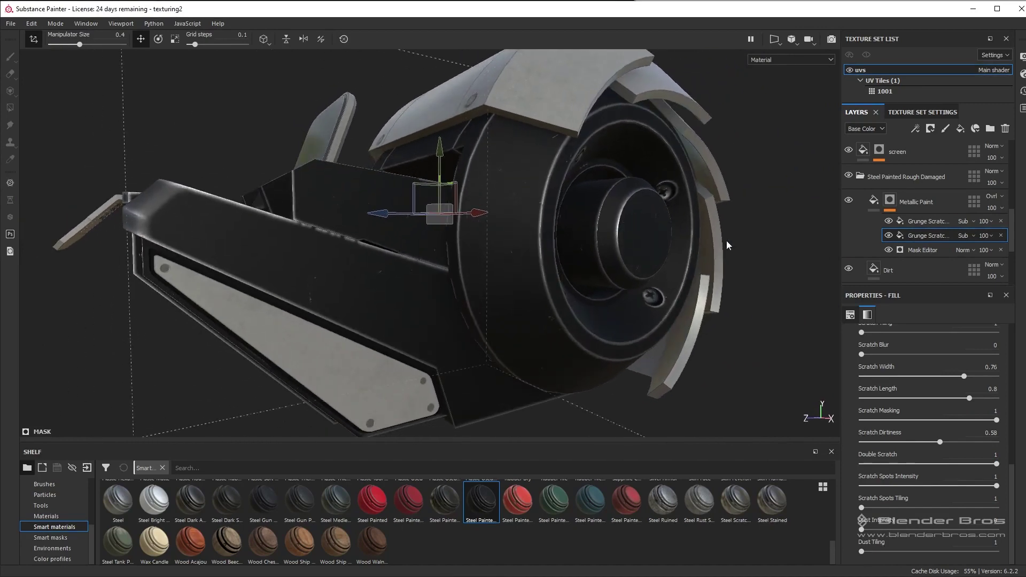
Raise the Metallic Paint Mask Editor's Global Contrast to just below its maximum to sharpen the edge wear.
click(932, 250)
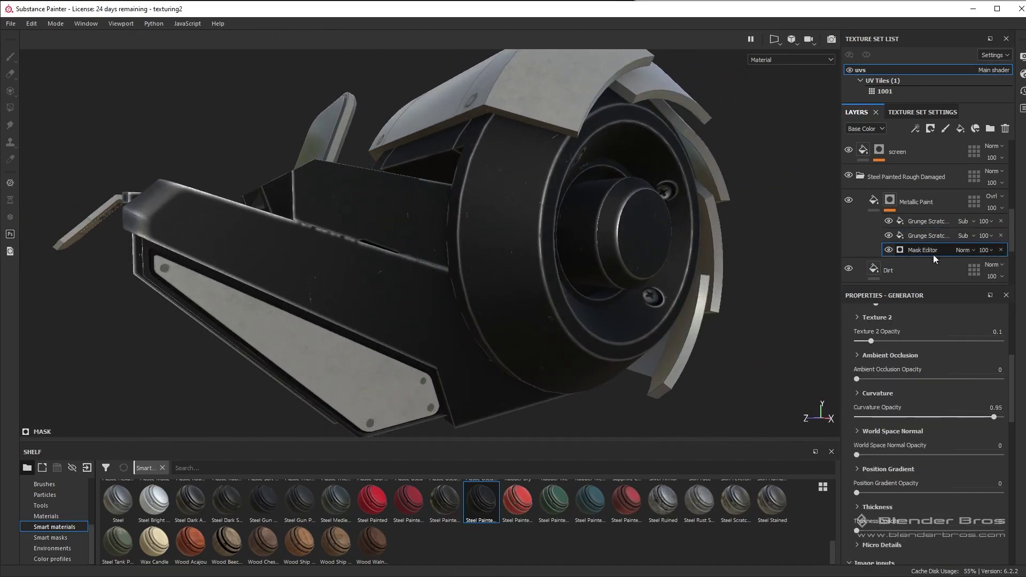
scroll(938, 392, down, 3)
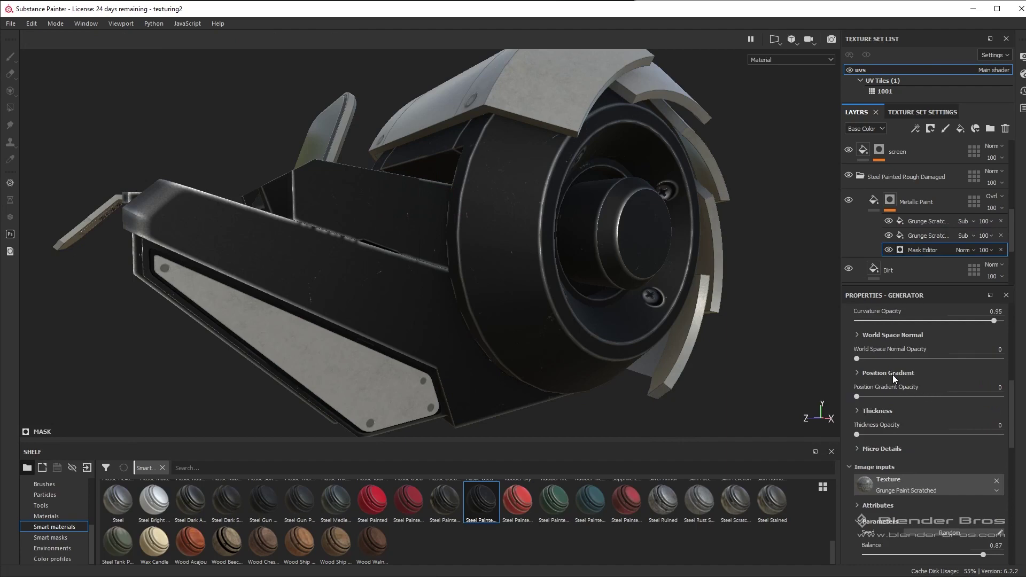
scroll(913, 342, up, 3)
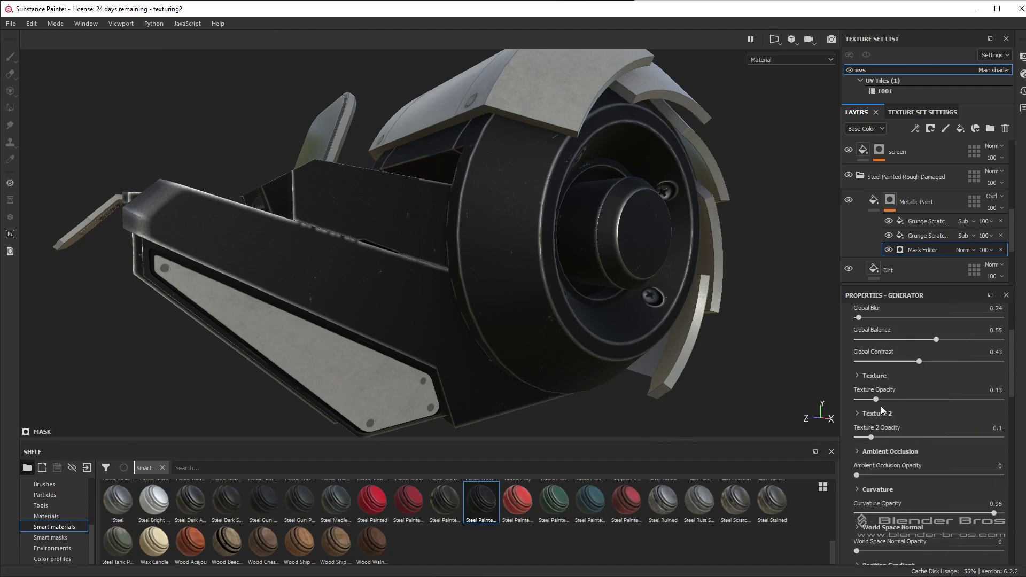
scroll(893, 338, up, 2)
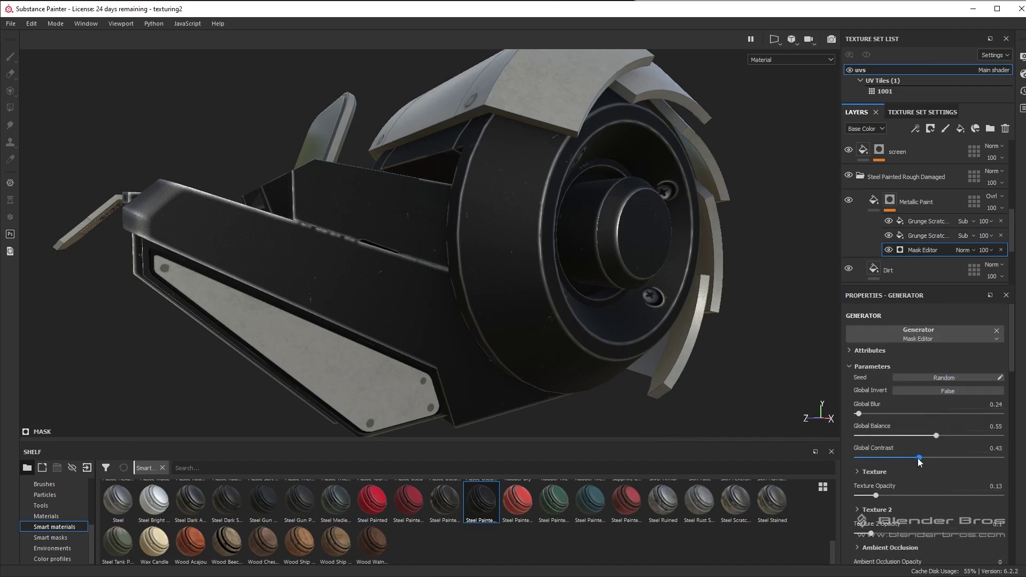
mouse_move(919, 458)
mouse_down()
mouse_move(966, 458)
mouse_move(898, 458)
mouse_move(967, 458)
mouse_up()
mouse_move(551, 246)
alt+mouse_down()
mouse_move(508, 261)
mouse_move(417, 259)
mouse_move(539, 248)
alt+mouse_up()
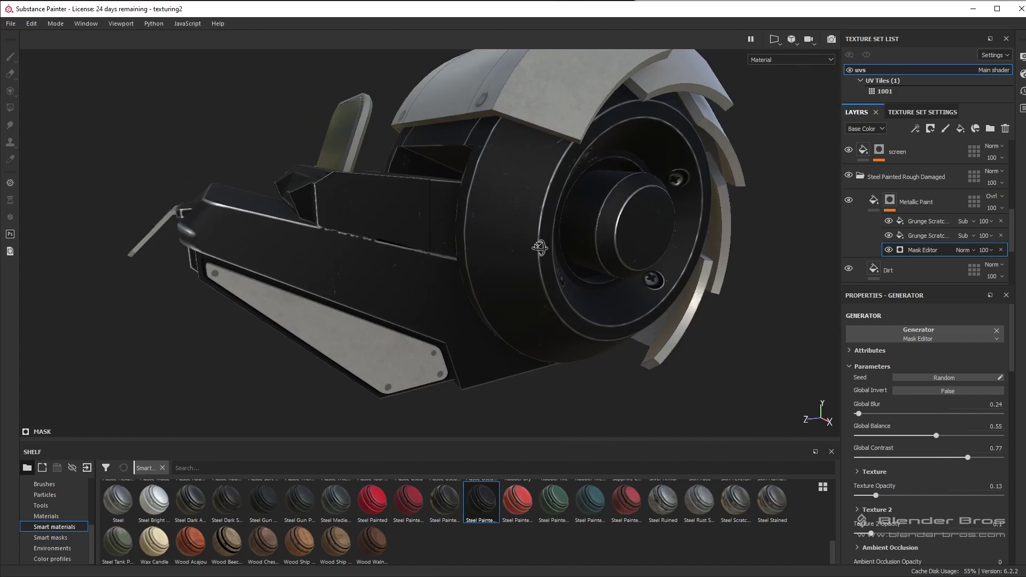
click(916, 457)
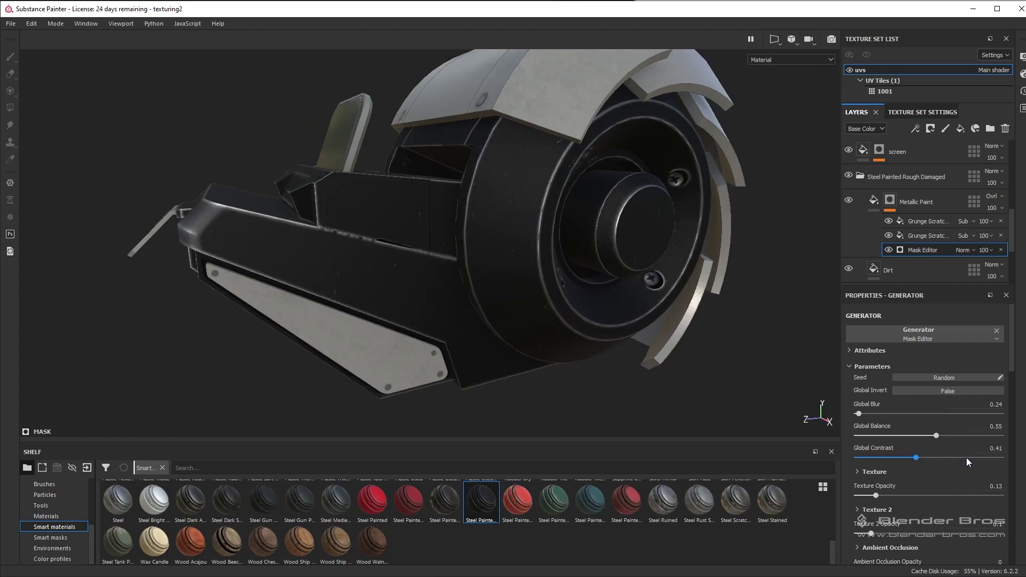
click(990, 458)
mouse_move(991, 458)
mouse_down()
mouse_move(948, 459)
mouse_move(1004, 463)
mouse_up()
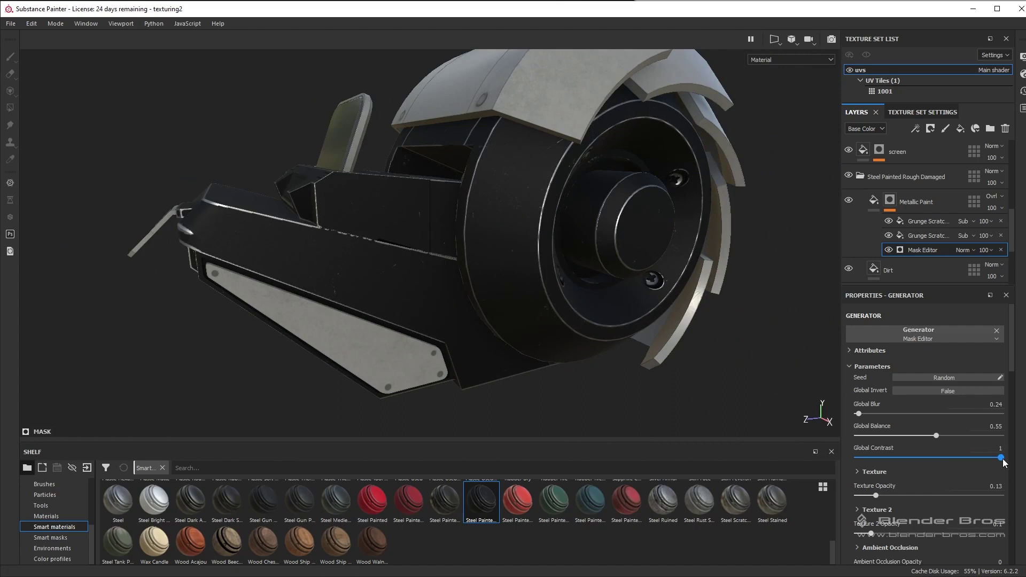
drag(1003, 463, 990, 461)
alt+drag(475, 315, 475, 293)
scroll(475, 291, down, 2)
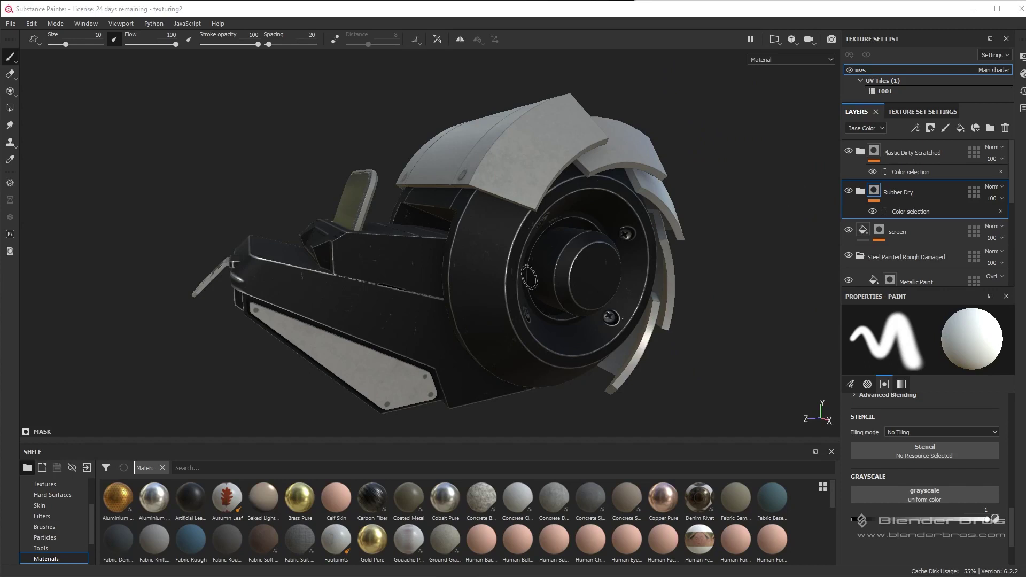
Show the Hard Surfaces shelf resources and add a new paint layer at the top of the layer stack.
click(53, 495)
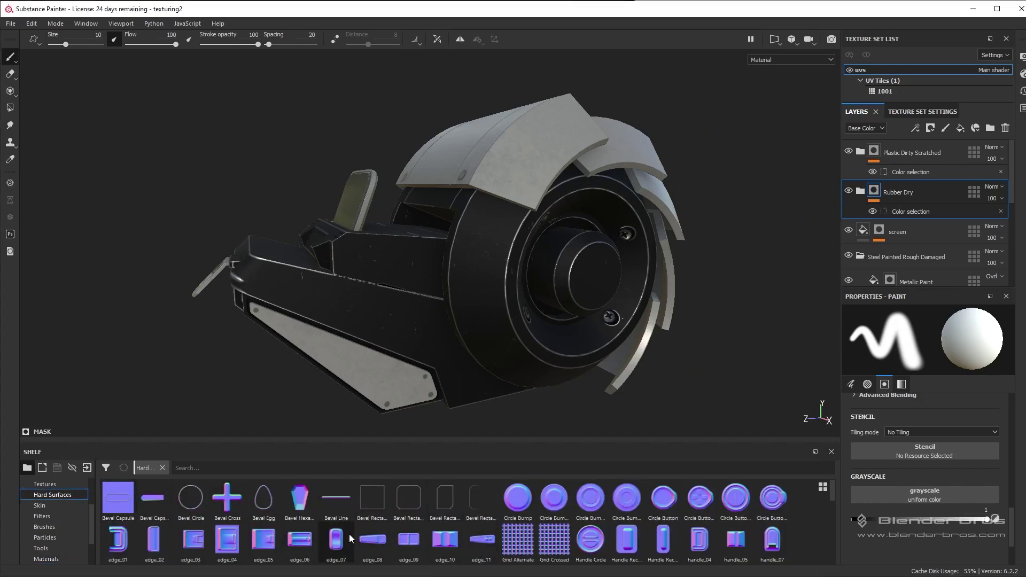
click(947, 128)
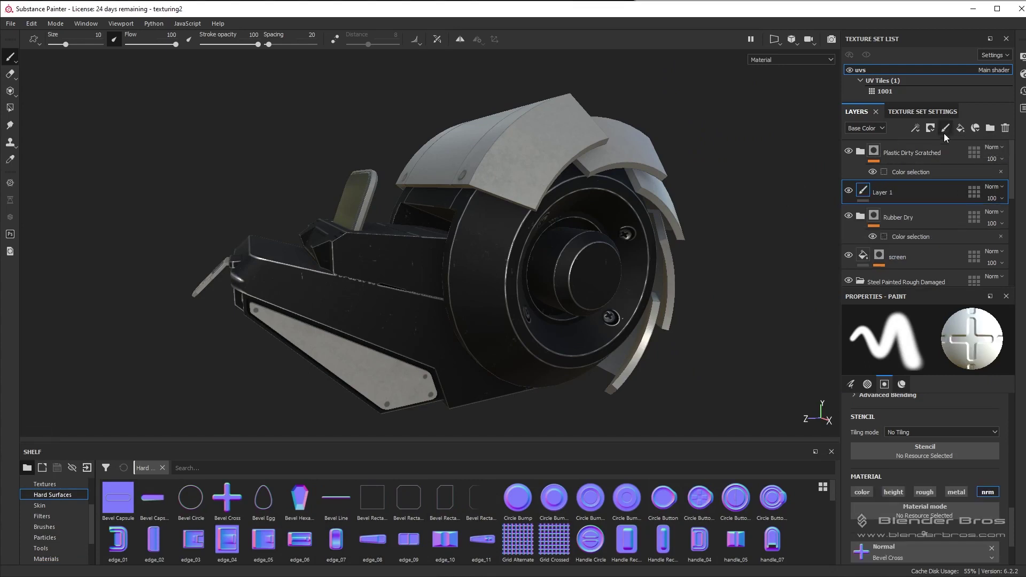
drag(926, 191, 923, 142)
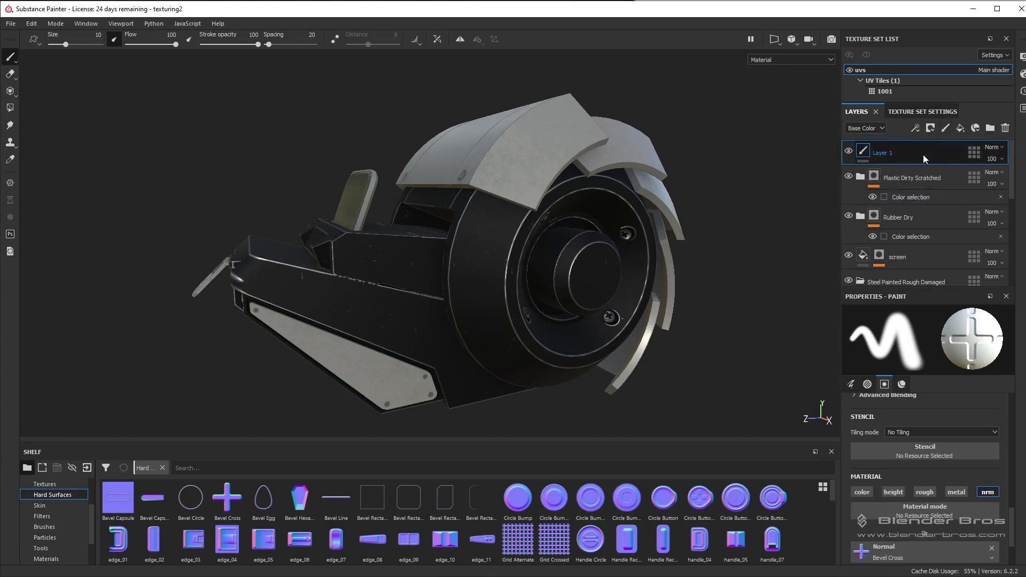
Remove the Bevel Cross resource from the Normal channel of the paint brush material.
alt+drag(604, 195, 624, 230)
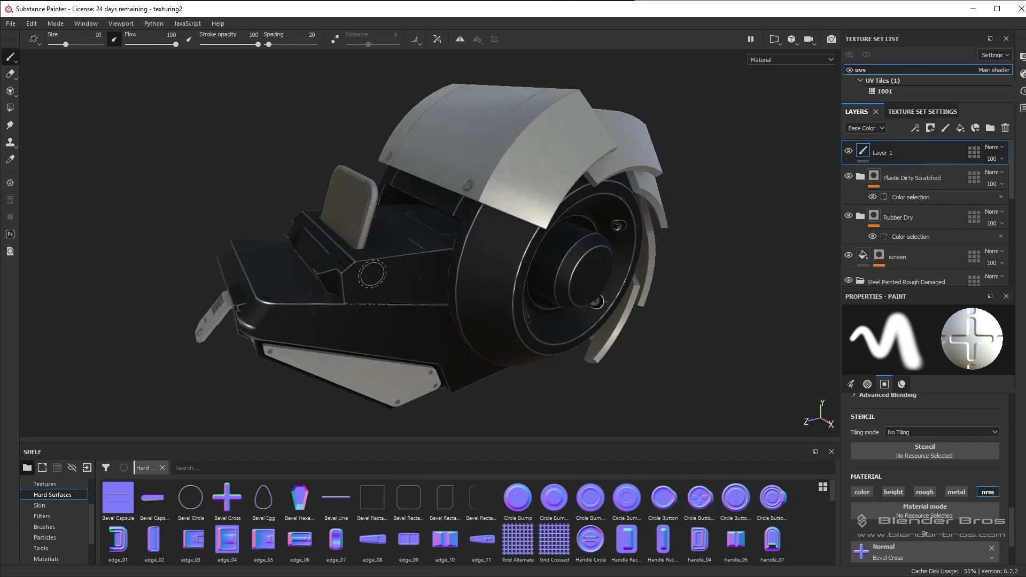
alt+drag(524, 319, 502, 306)
scroll(949, 470, down, 3)
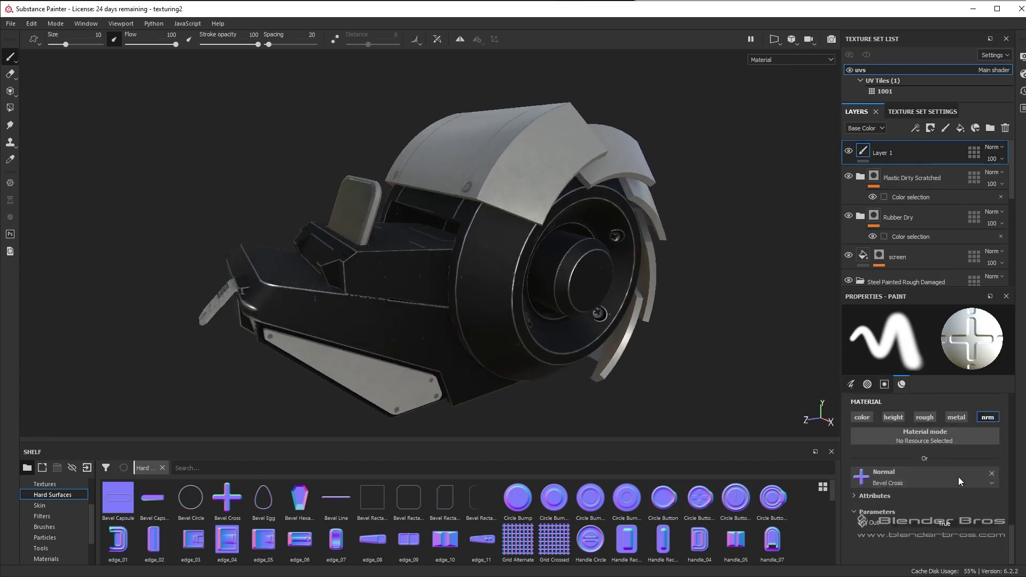
click(991, 474)
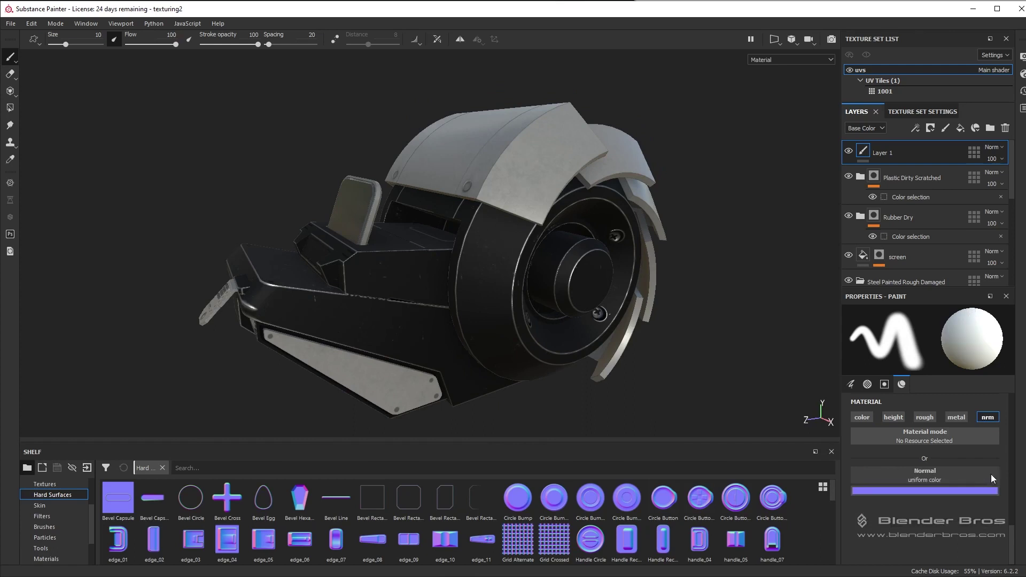
click(957, 418)
click(927, 418)
click(894, 418)
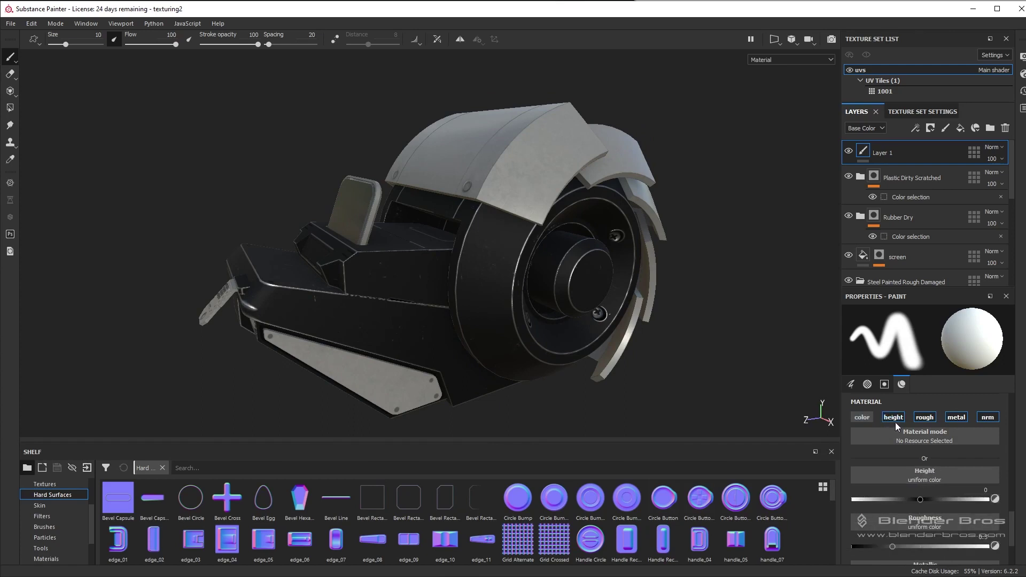
click(894, 418)
click(926, 418)
click(956, 418)
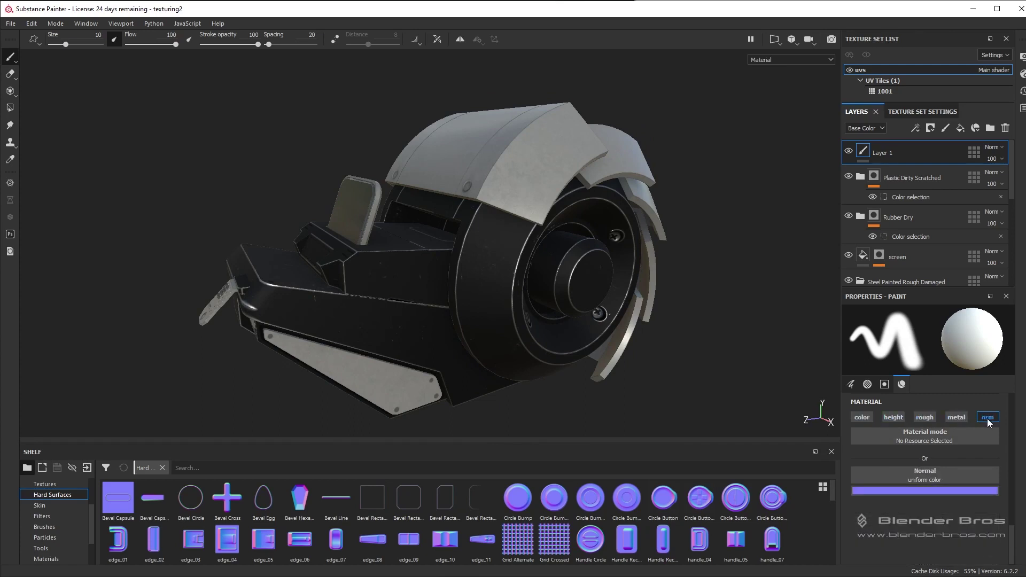
Look through the Hard Surfaces normal stamps and view the Import resources dialog without importing anything.
click(982, 420)
click(983, 421)
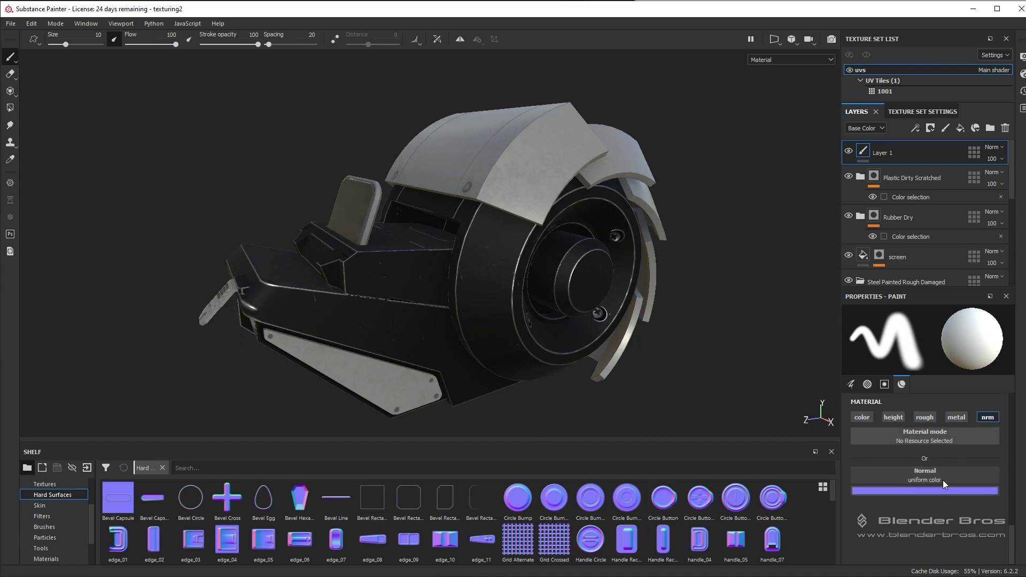
click(930, 474)
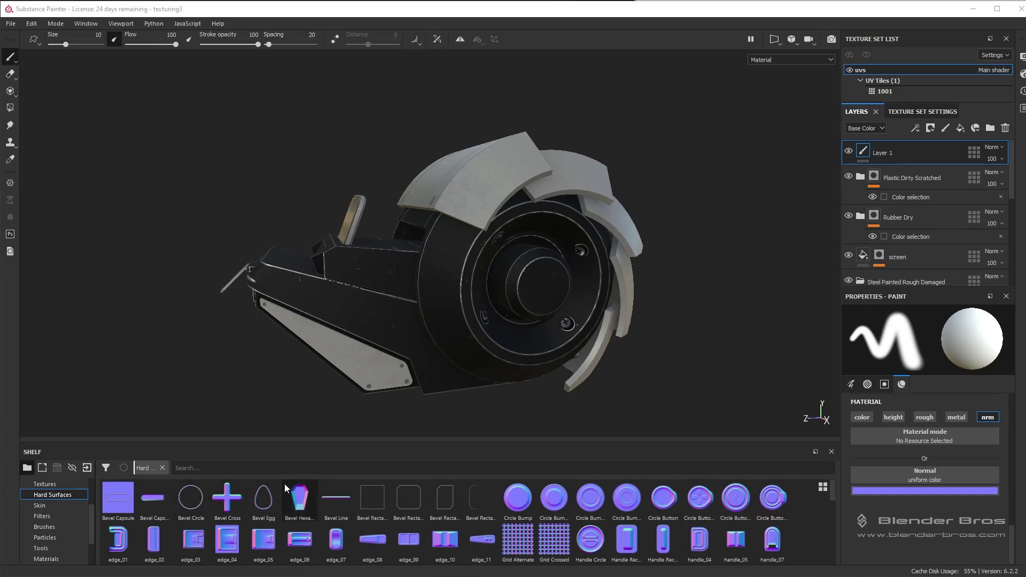
scroll(506, 545, down, 5)
scroll(506, 545, down, 3)
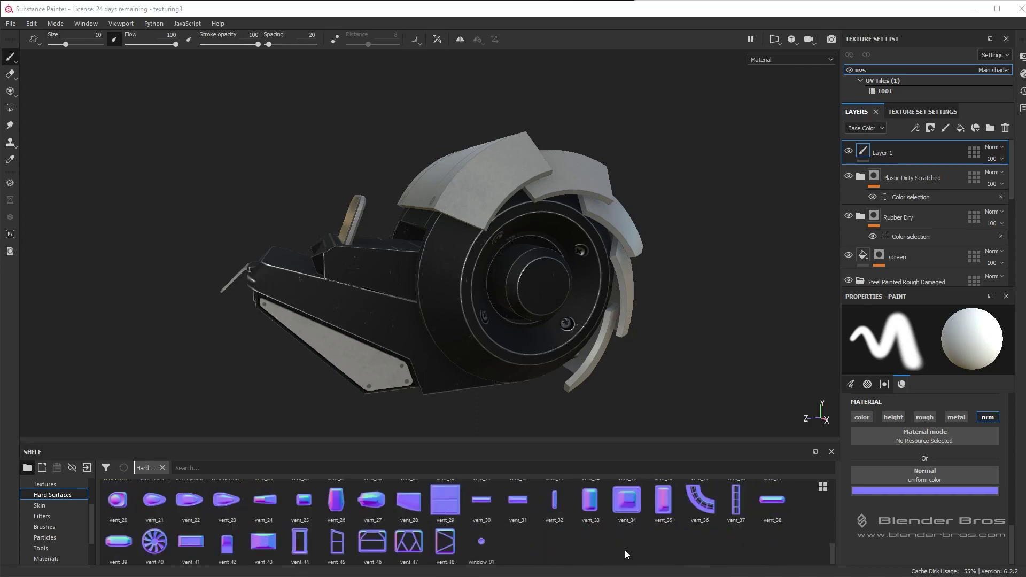
click(87, 468)
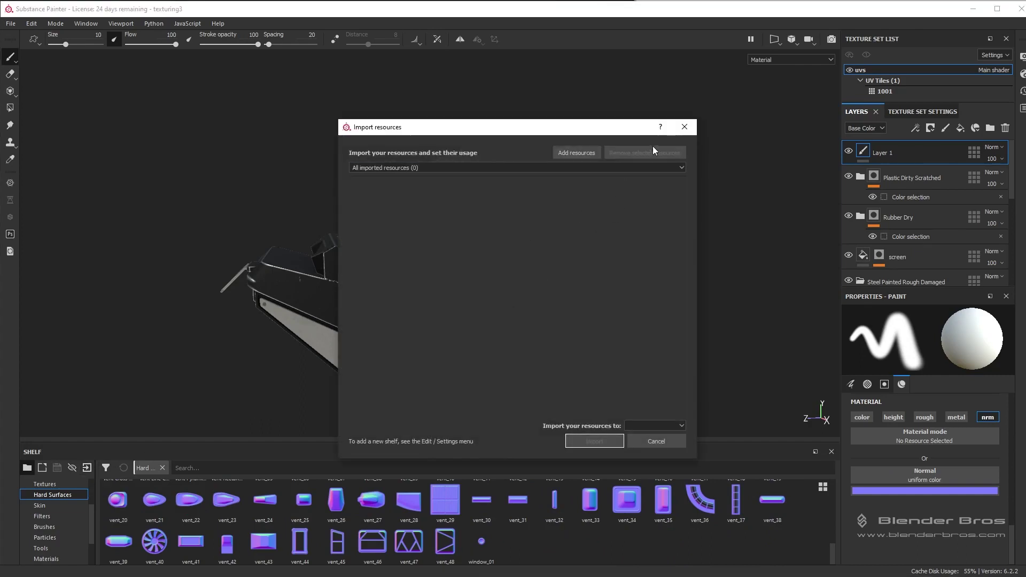
click(684, 127)
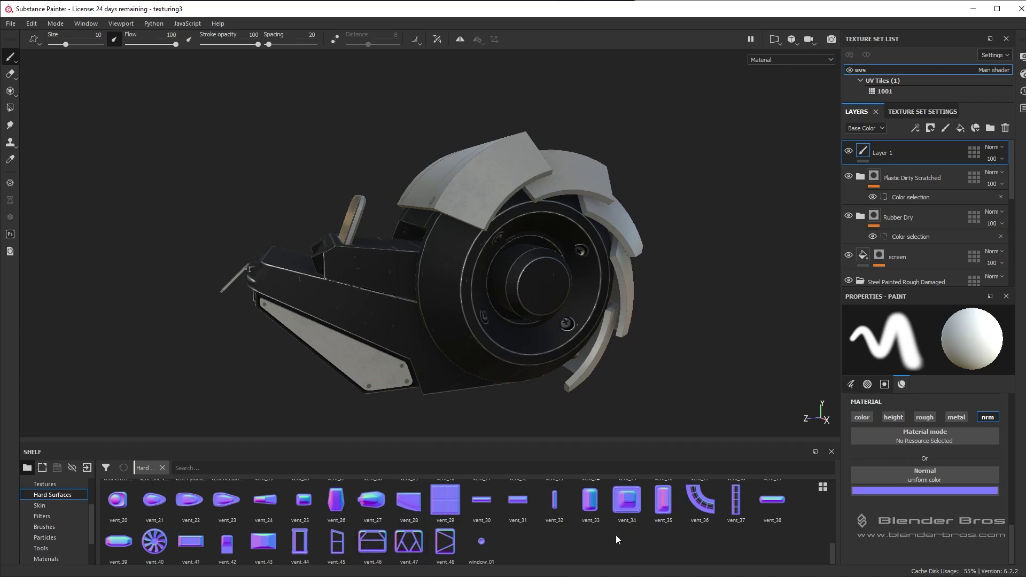
scroll(625, 526, up, 10)
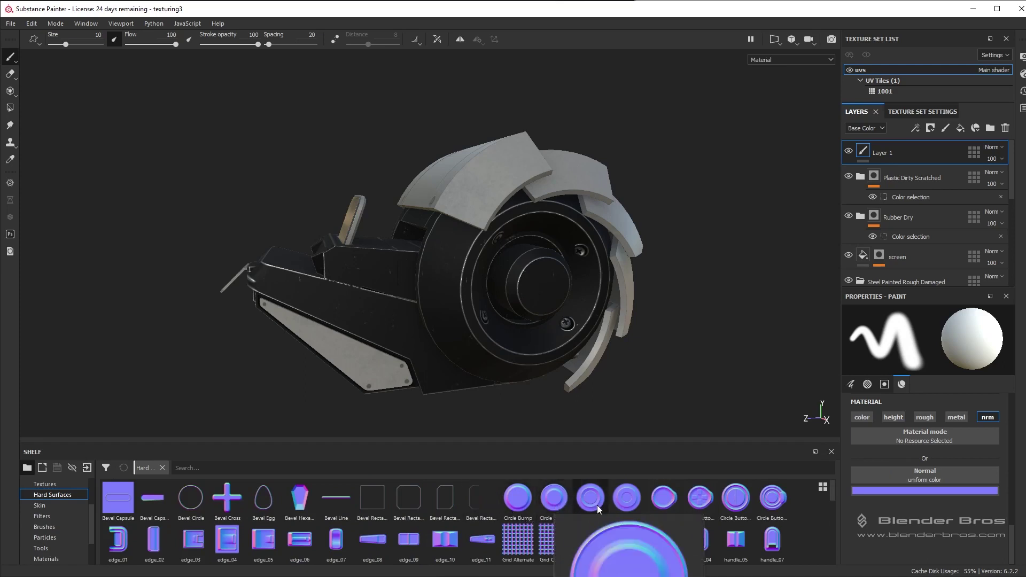
Assign Circle Bump Large to the brush's Normal channel and stamp it once on the light grey wheel fender.
mouse_move(597, 505)
drag(598, 505, 934, 479)
mouse_move(529, 251)
alt+mouse_down()
mouse_move(546, 272)
mouse_move(510, 258)
alt+mouse_up()
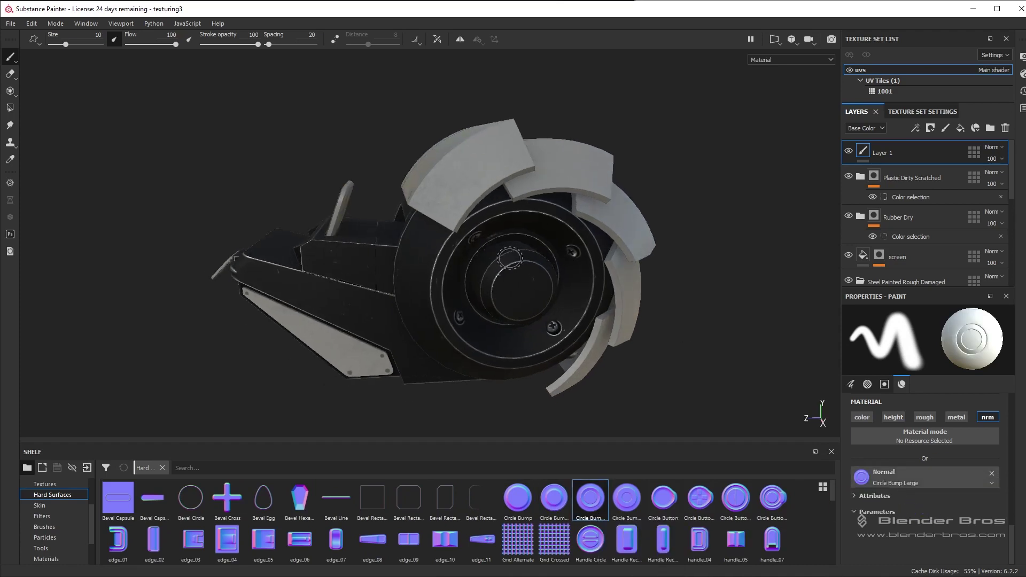
click(464, 188)
alt+drag(464, 190, 521, 222)
scroll(520, 222, up, 5)
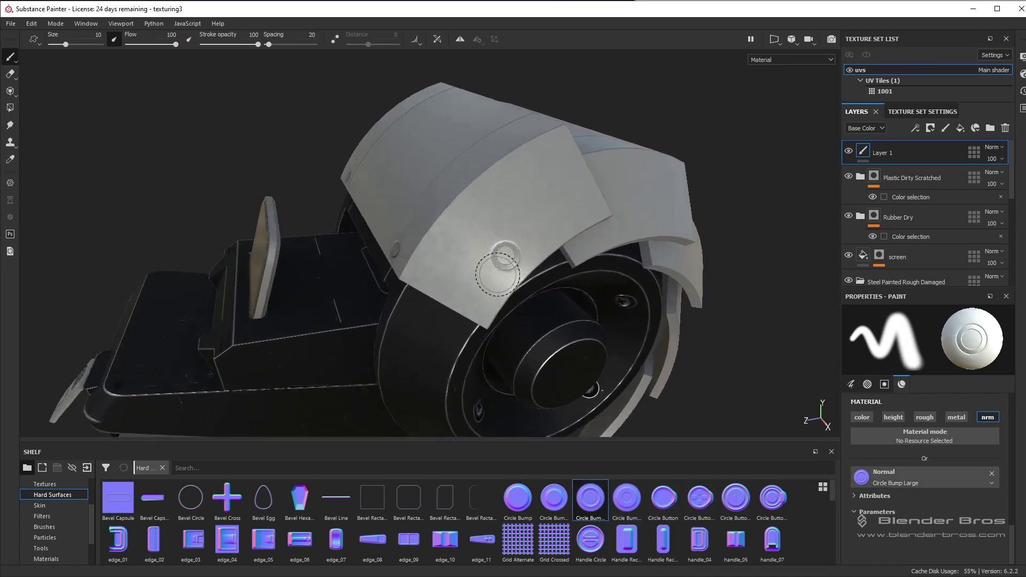
Try Circle Bump Large nearer the fender's lower corner with only the normal channel active, and undo the stamp.
click(862, 417)
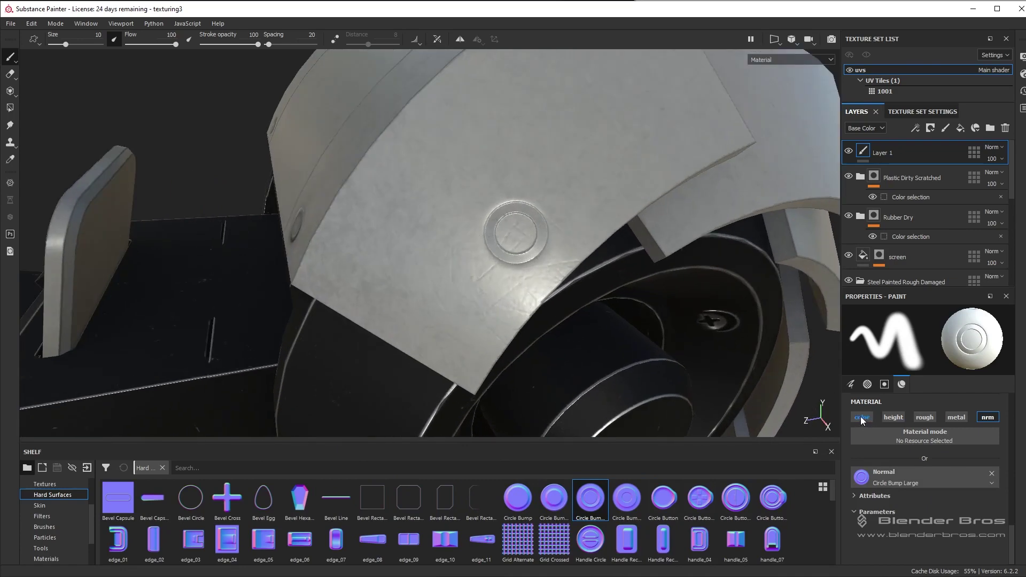
click(893, 418)
click(893, 418)
click(862, 417)
alt+drag(535, 299, 511, 347)
click(463, 302)
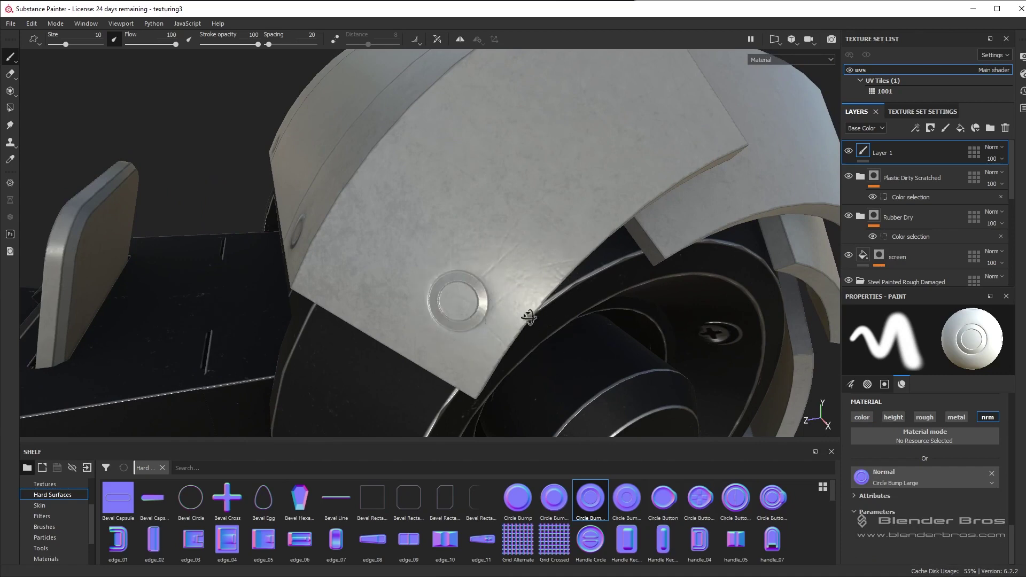
alt+drag(527, 316, 516, 325)
key(ctrl+z)
Preview Circle Bump Border on the black wheel hub, and replace it with Circle Bump in the brush's Normal channel.
alt+middle_drag(443, 395, 540, 198)
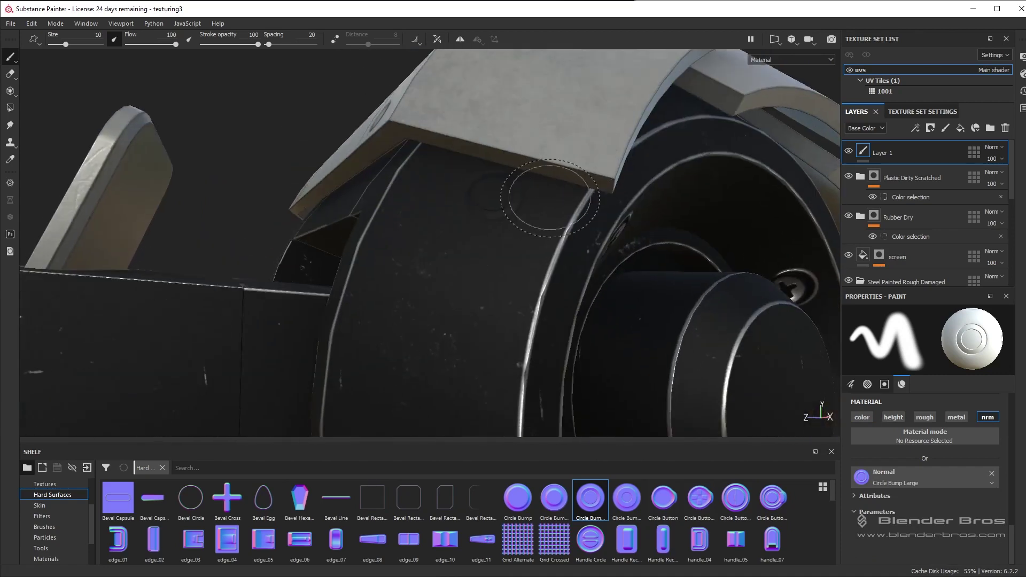
alt+drag(541, 197, 610, 256)
mouse_move(540, 266)
alt+mouse_down()
mouse_move(504, 228)
mouse_move(591, 271)
mouse_move(646, 247)
mouse_move(482, 217)
mouse_move(513, 230)
mouse_move(535, 267)
alt+mouse_up()
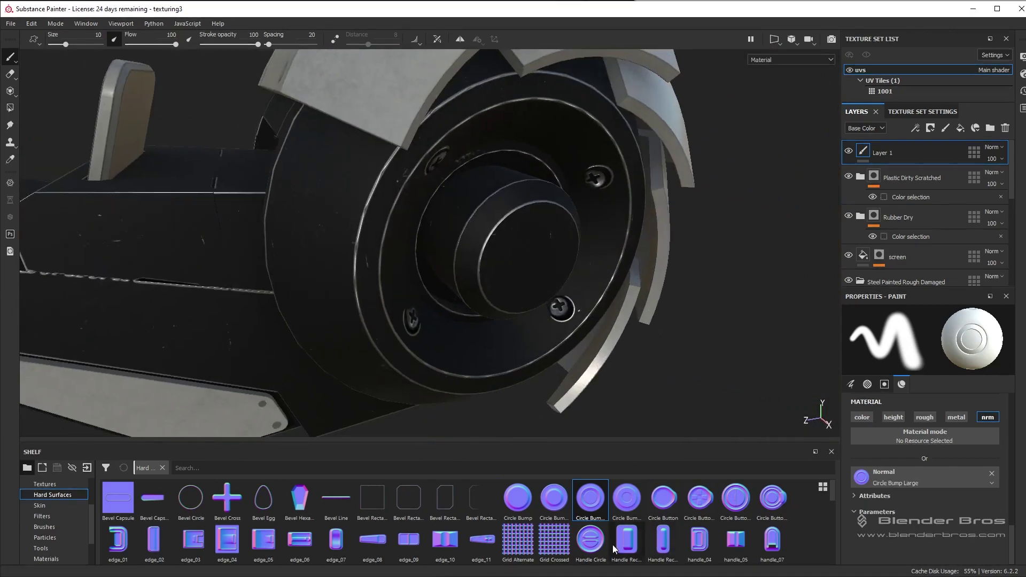
drag(583, 511, 893, 476)
scroll(451, 358, up, 4)
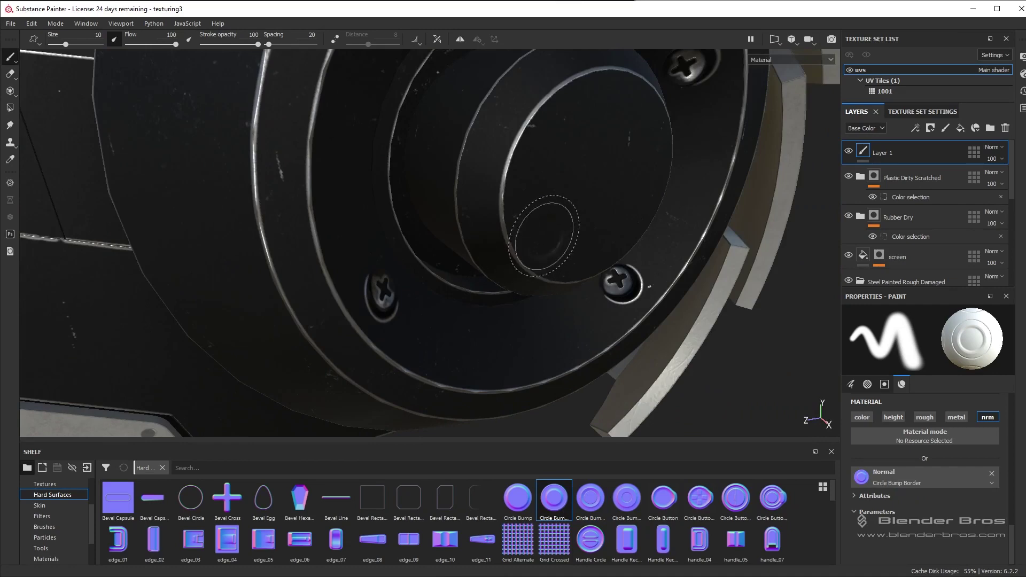
mouse_move(543, 230)
alt+mouse_down()
mouse_move(506, 215)
mouse_move(551, 267)
mouse_move(611, 269)
alt+mouse_up()
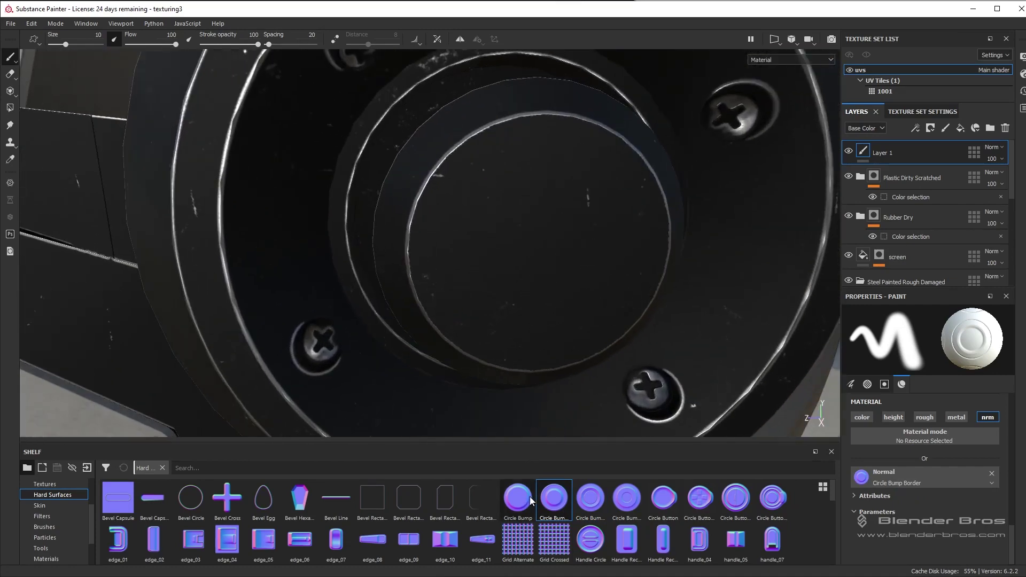
drag(913, 480, 914, 475)
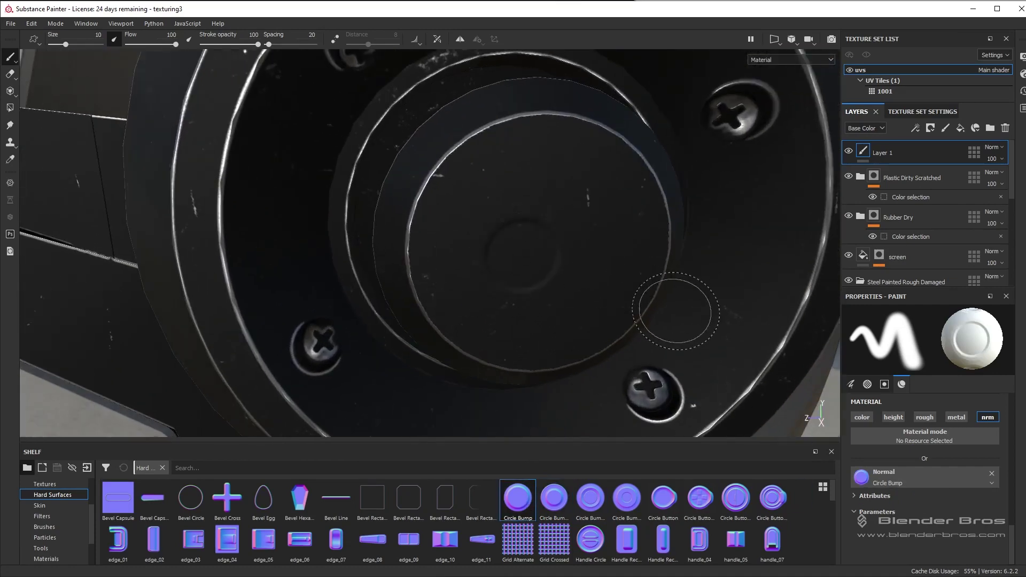
scroll(560, 301, down, 3)
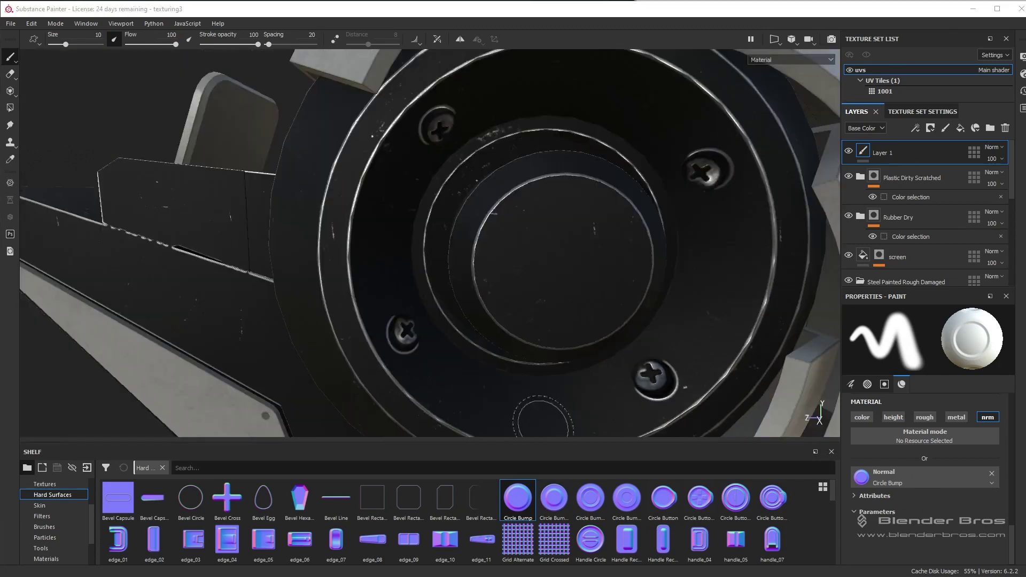
Try a hub cap stamp with Circle Bump in the Height channel too, and remove that Height resource from the brush.
click(894, 418)
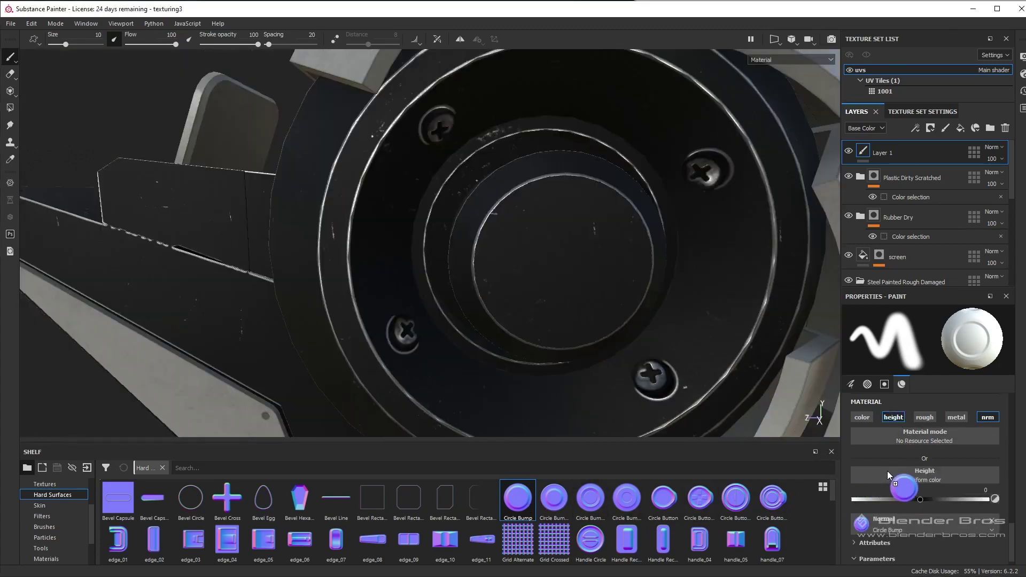
drag(888, 472, 889, 475)
scroll(642, 373, up, 3)
click(502, 230)
mouse_move(628, 278)
alt+mouse_down()
mouse_move(651, 222)
mouse_move(623, 320)
mouse_move(540, 344)
mouse_move(790, 407)
alt+mouse_up()
scroll(614, 321, up, 2)
scroll(552, 326, down, 2)
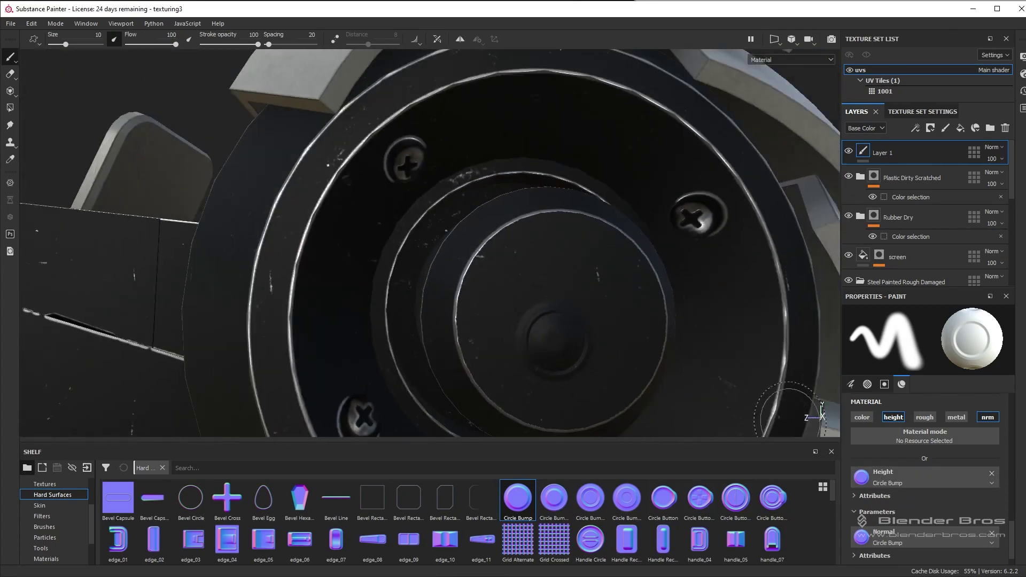
click(992, 473)
Reduce the brush size to about 6.57 and its flow to 48 for stamping on the wheel hub.
alt+drag(540, 320, 531, 335)
scroll(531, 335, up, 3)
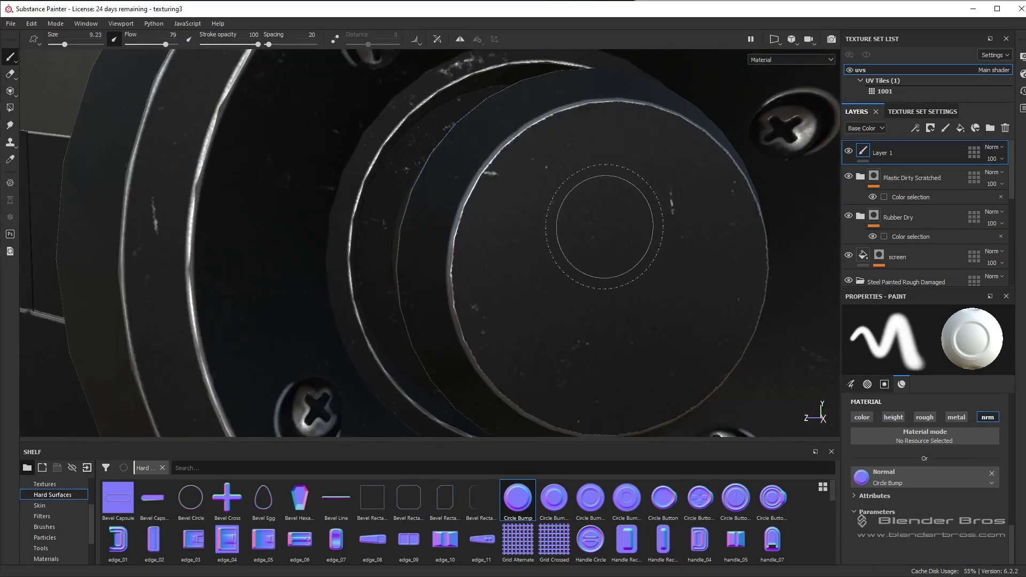
ctrl+right_drag(604, 227, 585, 260)
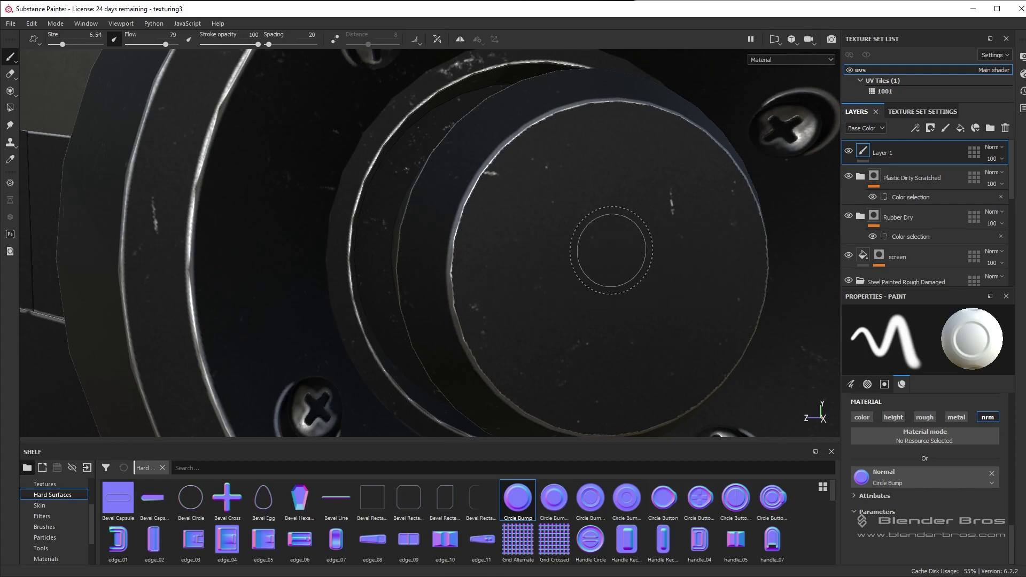
mouse_move(609, 251)
ctrl+right_down()
mouse_move(620, 251)
mouse_move(595, 251)
mouse_move(618, 251)
ctrl+right_up()
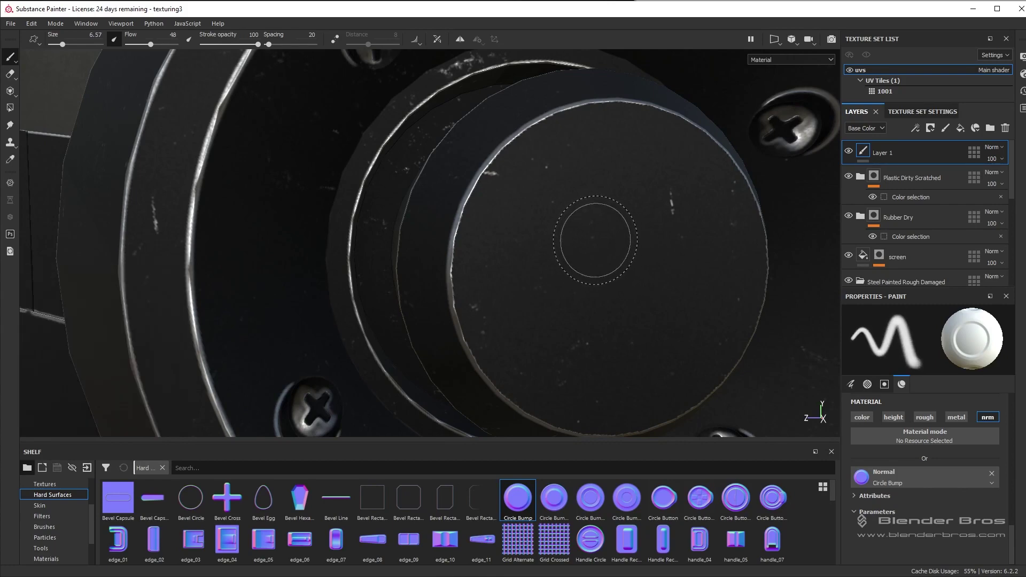
mouse_move(629, 265)
alt+mouse_down()
mouse_move(561, 263)
mouse_move(545, 281)
mouse_move(564, 288)
alt+mouse_up()
alt+drag(408, 294, 386, 373)
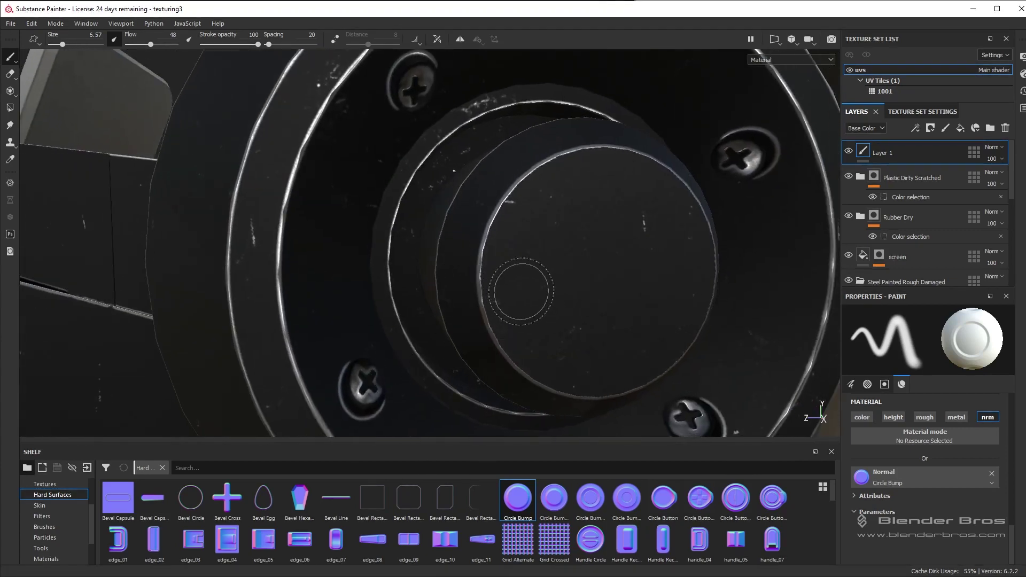
alt+drag(445, 308, 508, 317)
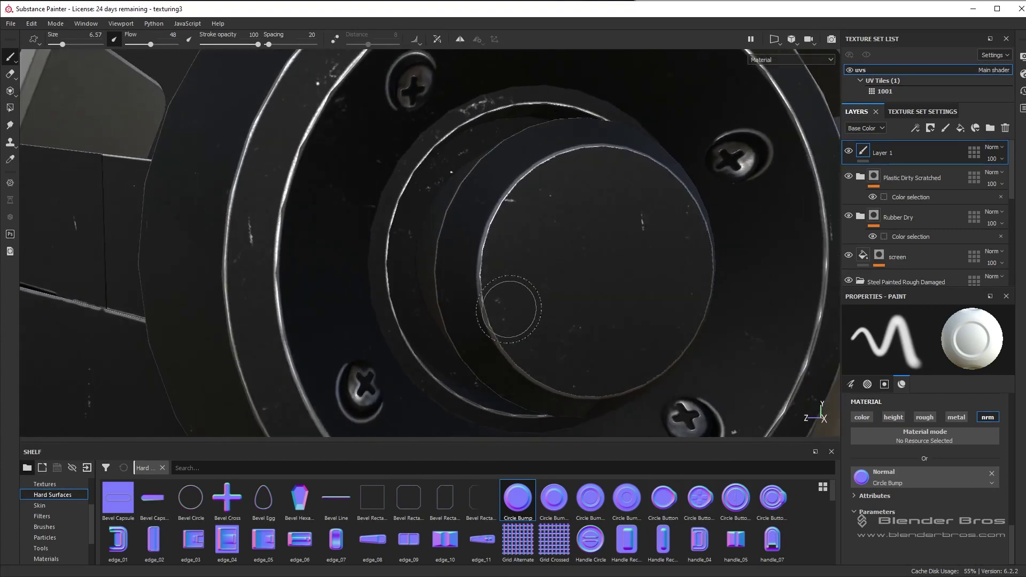
Set the brush size to 3.34 so the stamp fits the hub's bevelled rim.
mouse_move(574, 281)
ctrl+right_down()
mouse_move(554, 281)
mouse_move(578, 281)
ctrl+right_up()
scroll(922, 478, up, 10)
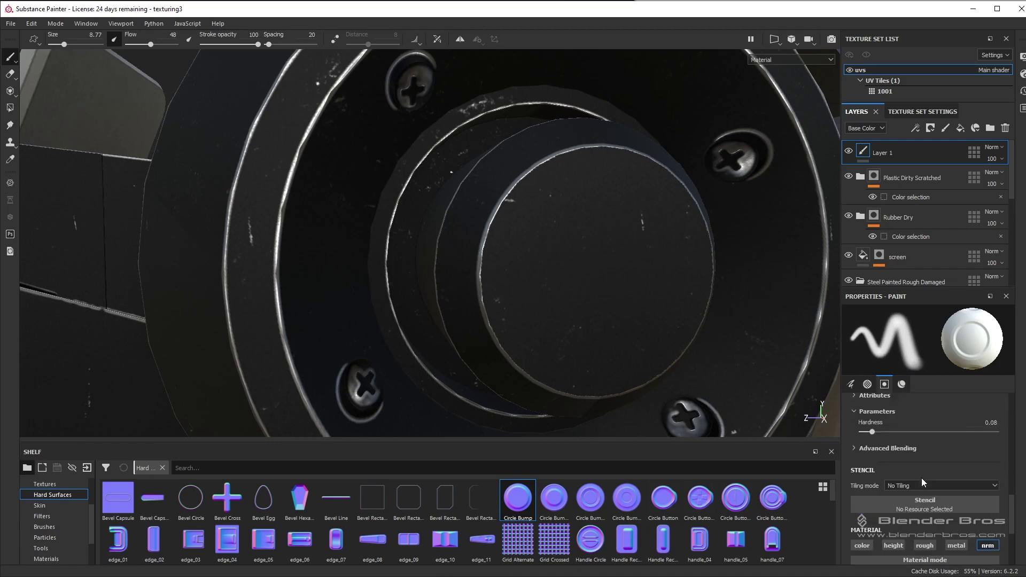
scroll(912, 471, up, 3)
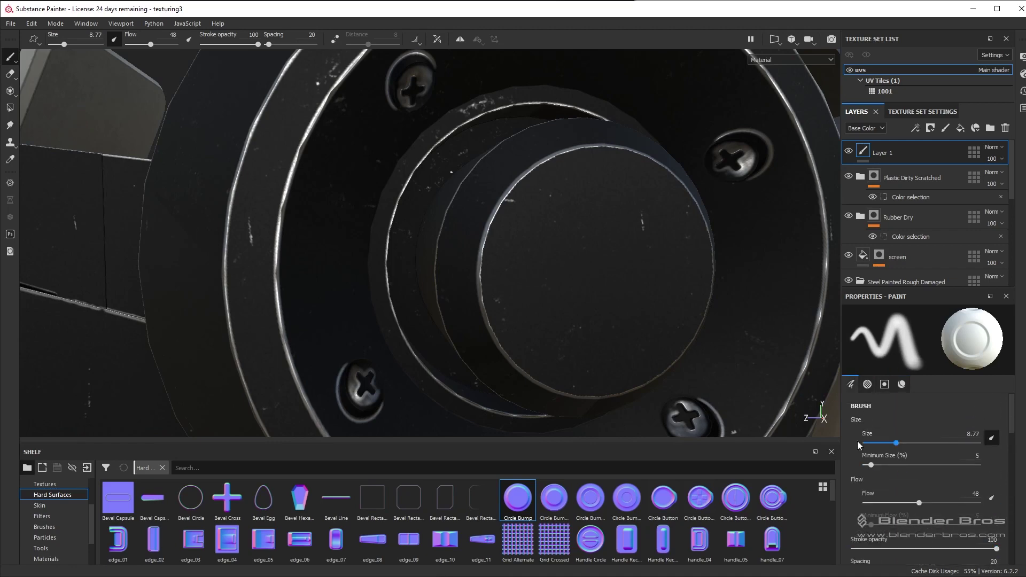
mouse_move(681, 340)
ctrl+right_down()
mouse_move(653, 340)
mouse_move(694, 340)
mouse_move(661, 340)
mouse_move(682, 340)
ctrl+right_up()
alt+drag(535, 282, 456, 294)
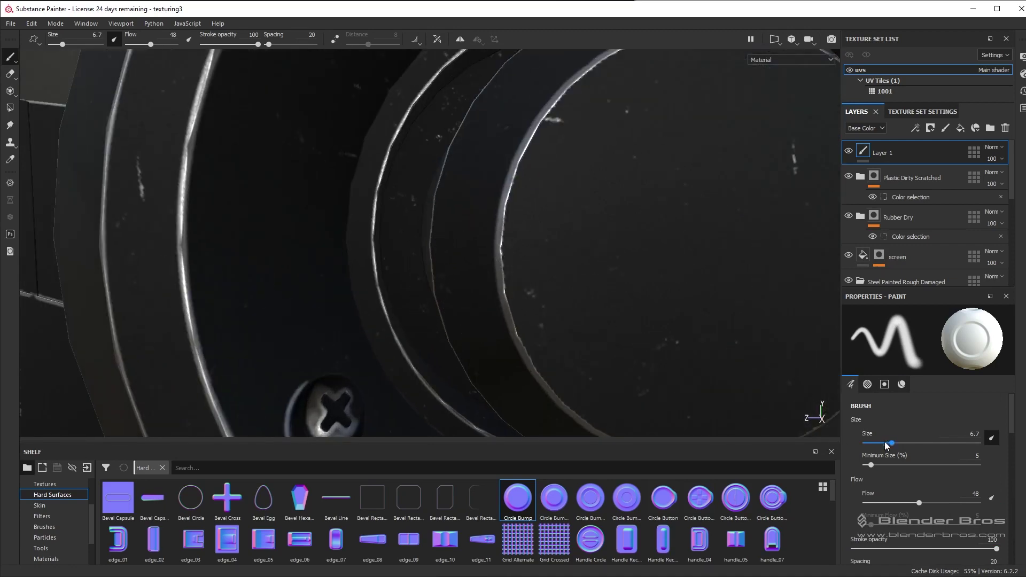
drag(886, 445, 882, 444)
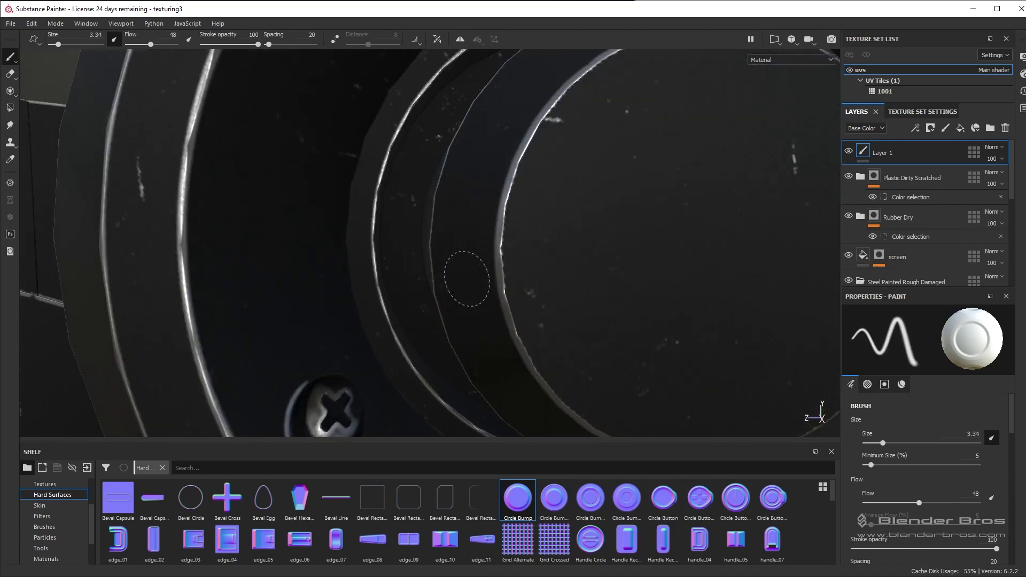
alt+drag(466, 278, 651, 264)
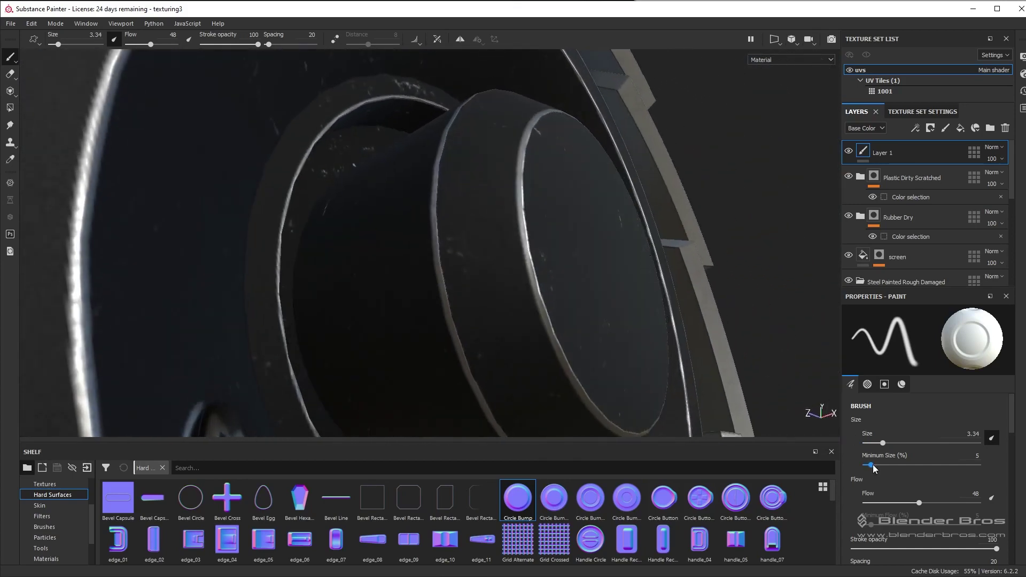
Enable the brush's height channel and assign Circle Bump to Height alongside the Normal channel.
scroll(912, 435, down, 15)
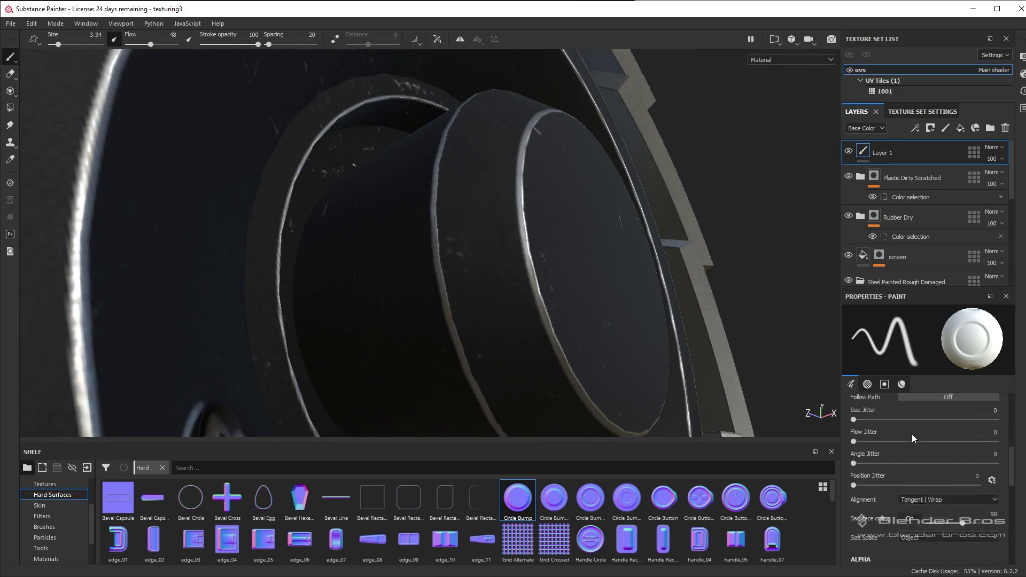
scroll(912, 433, down, 3)
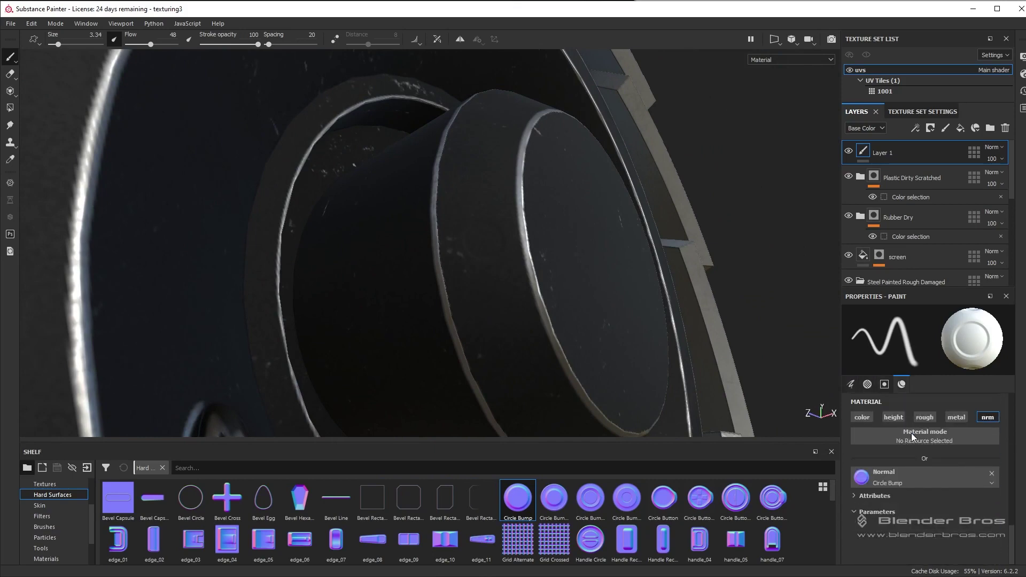
alt+drag(500, 311, 598, 265)
alt+drag(546, 194, 521, 279)
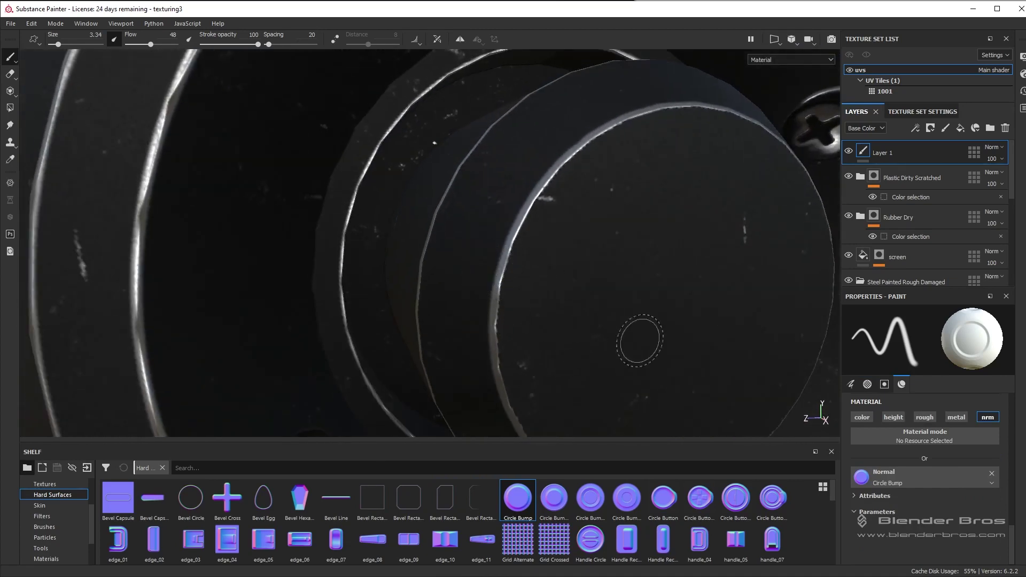
click(893, 417)
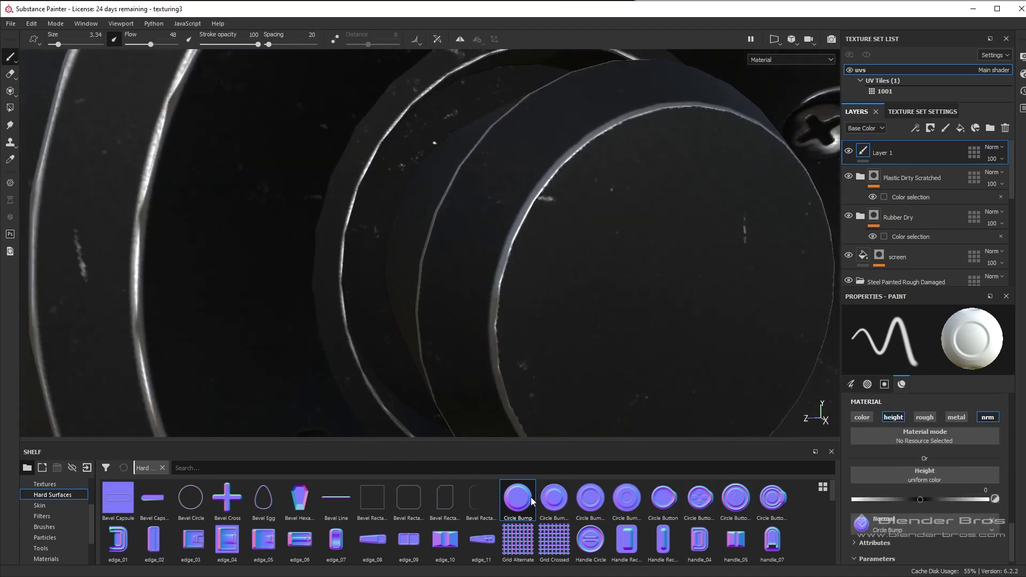
drag(888, 474, 889, 476)
Stamp one Circle Bump detail on the bevelled rim of the wheel hub and inspect it from several angles.
mouse_move(451, 361)
alt+mouse_down()
mouse_move(465, 342)
mouse_move(459, 347)
alt+mouse_up()
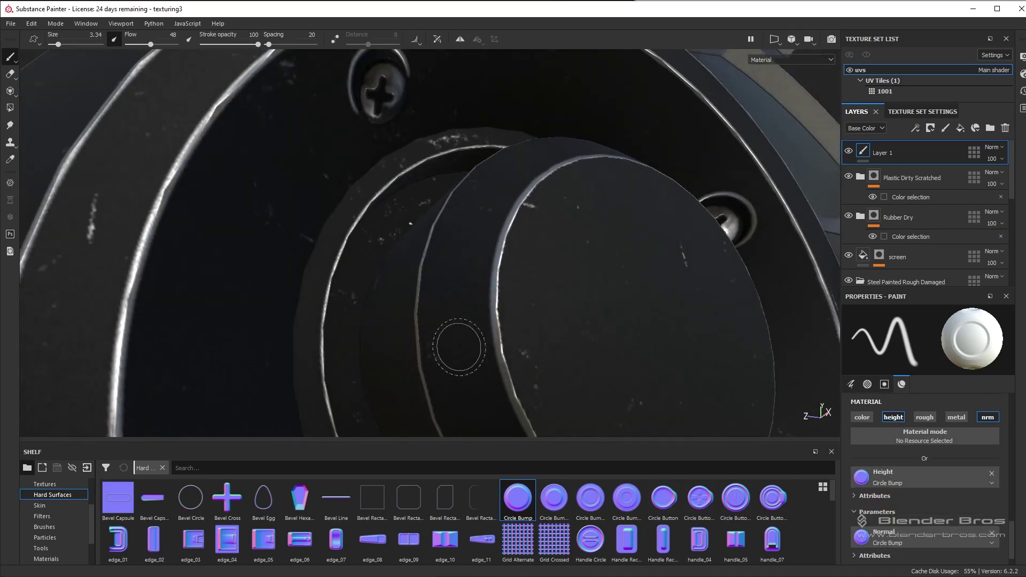
mouse_move(515, 364)
alt+mouse_down()
mouse_move(488, 240)
mouse_move(630, 344)
mouse_move(589, 314)
mouse_move(454, 267)
mouse_move(443, 299)
mouse_move(394, 291)
mouse_move(466, 384)
mouse_move(527, 348)
mouse_move(547, 304)
alt+mouse_up()
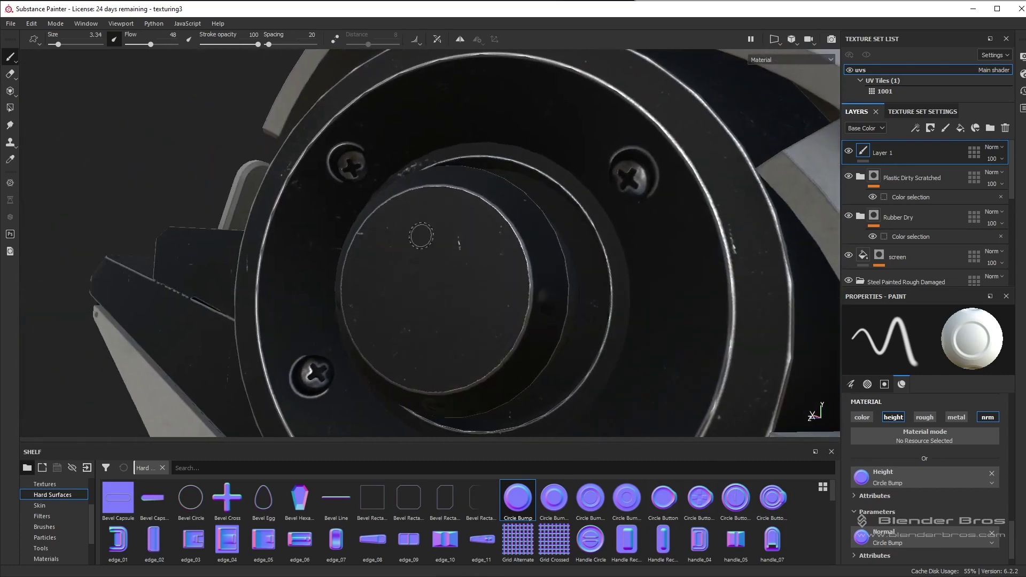
alt+drag(421, 235, 490, 228)
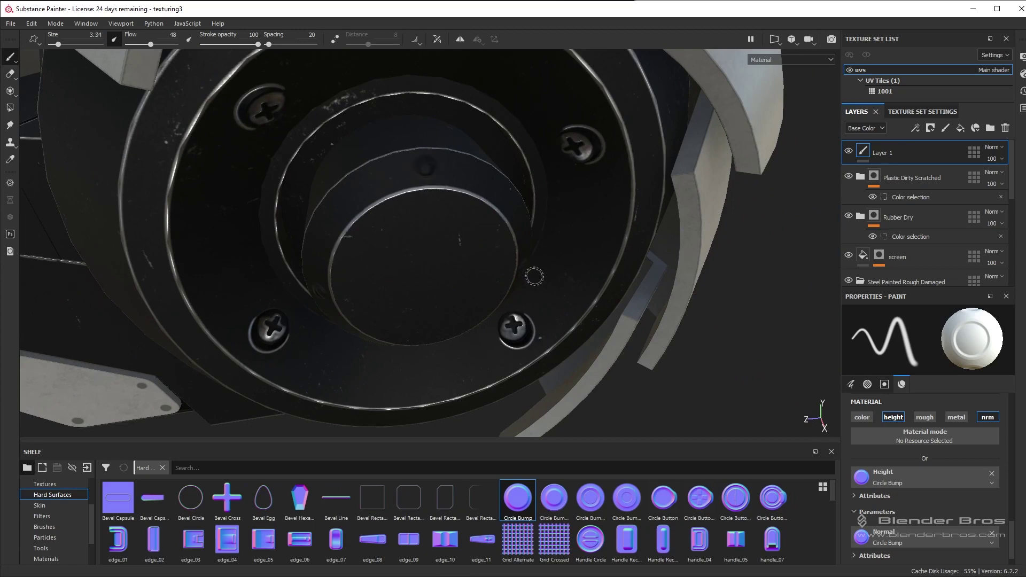
Examine the stamped bumps on the wheel hub and the surrounding wheel from both sides of the model.
scroll(535, 283, down, 3)
alt+drag(546, 330, 598, 300)
scroll(554, 284, up, 1)
scroll(481, 310, down, 3)
alt+drag(278, 315, 498, 360)
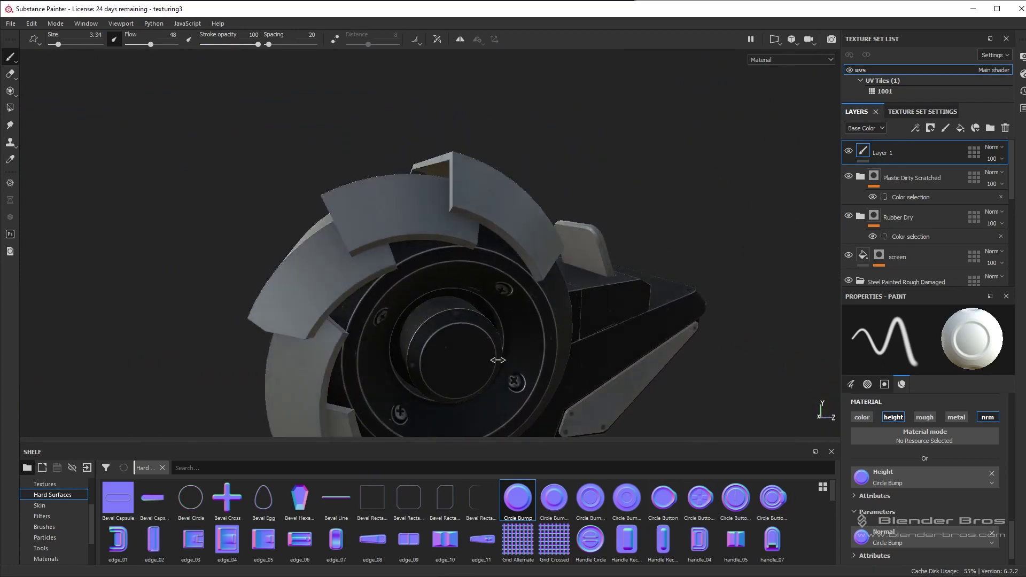
shift+right_drag(499, 360, 539, 357)
scroll(448, 370, up, 3)
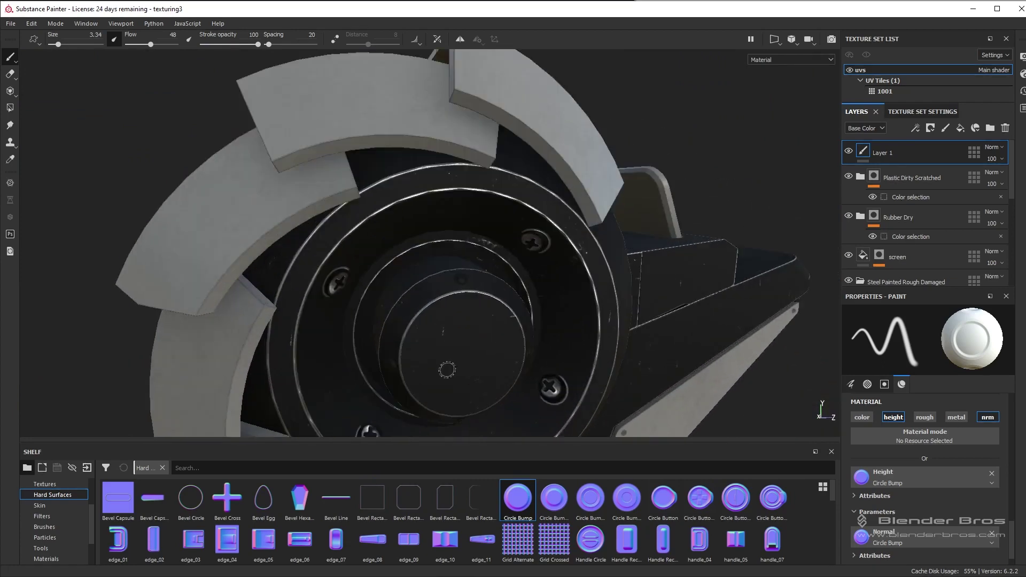
alt+drag(447, 370, 453, 322)
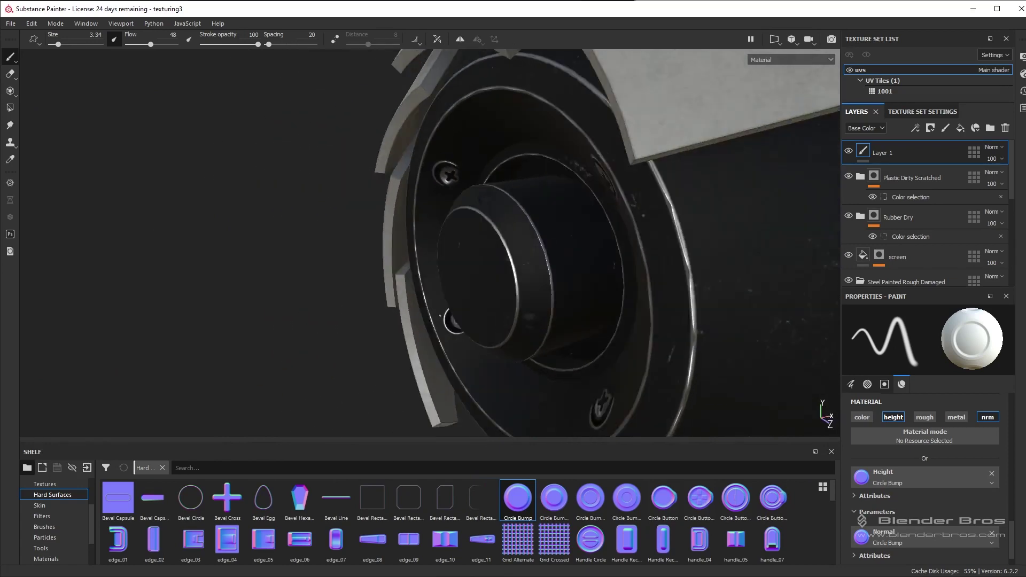
scroll(530, 316, down, 7)
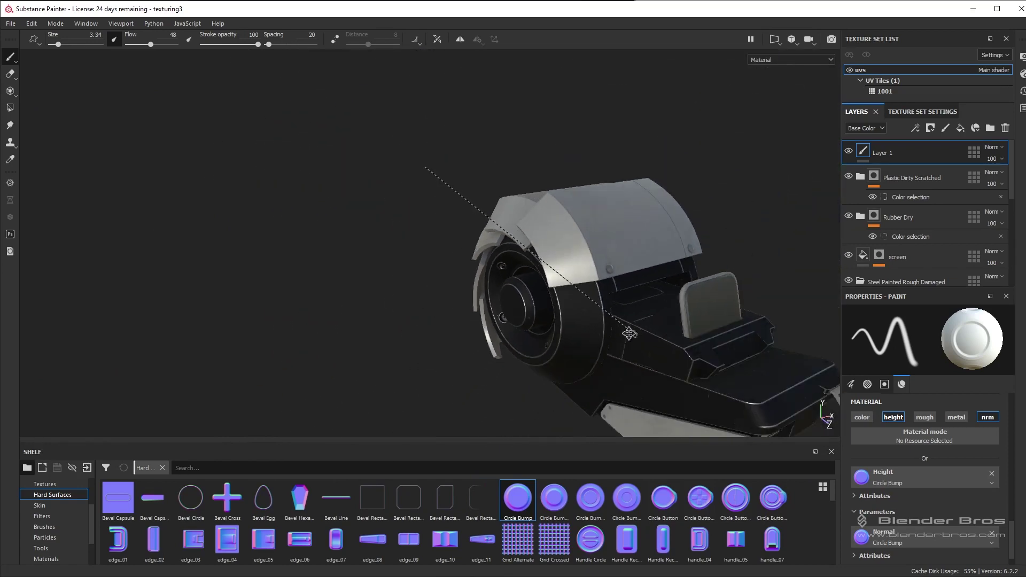
alt+drag(629, 334, 575, 334)
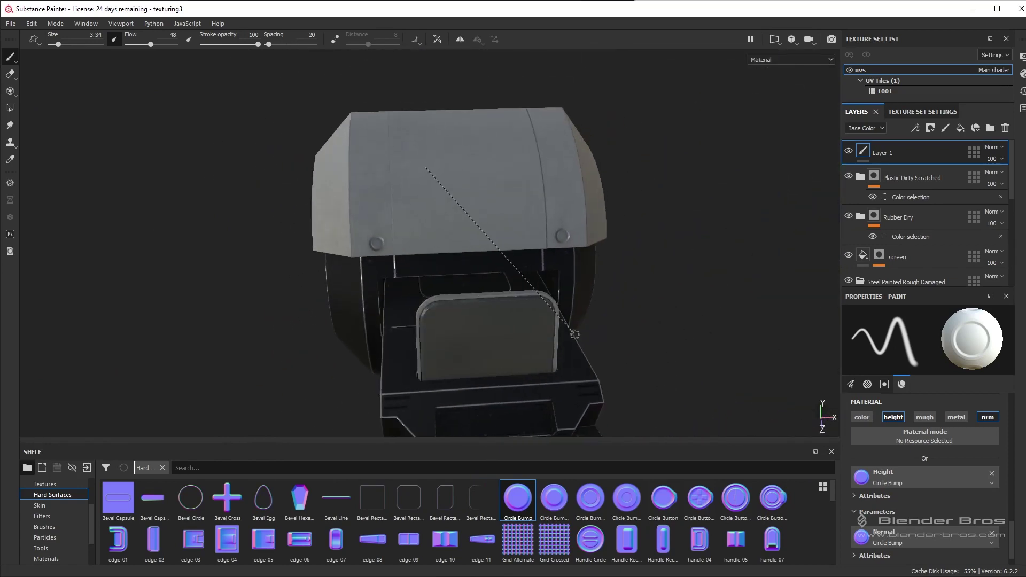
shift+right_drag(520, 313, 641, 326)
alt+drag(642, 325, 483, 339)
scroll(567, 331, up, 2)
scroll(545, 342, up, 2)
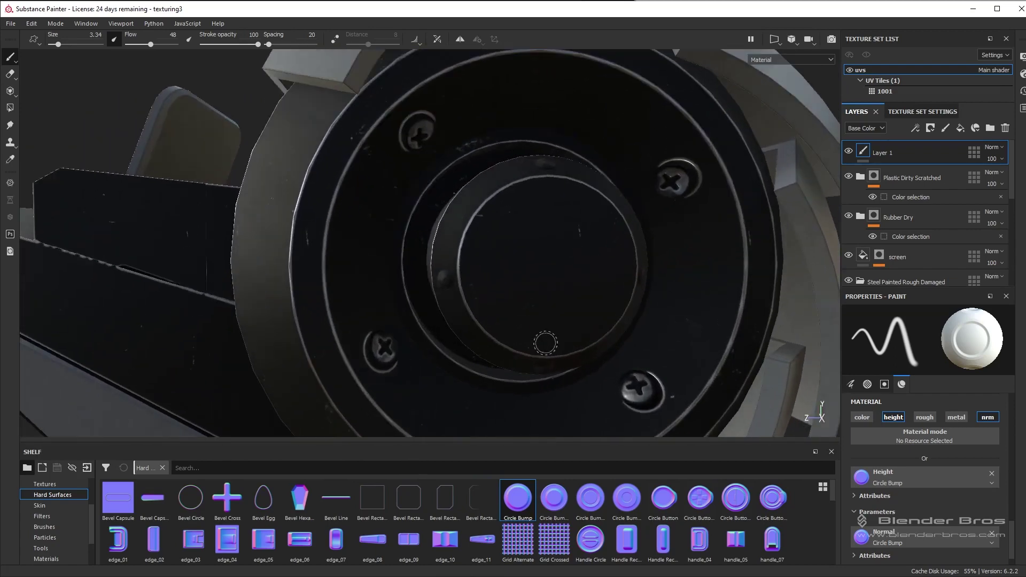
alt+middle_drag(489, 286, 489, 168)
alt+drag(490, 168, 500, 231)
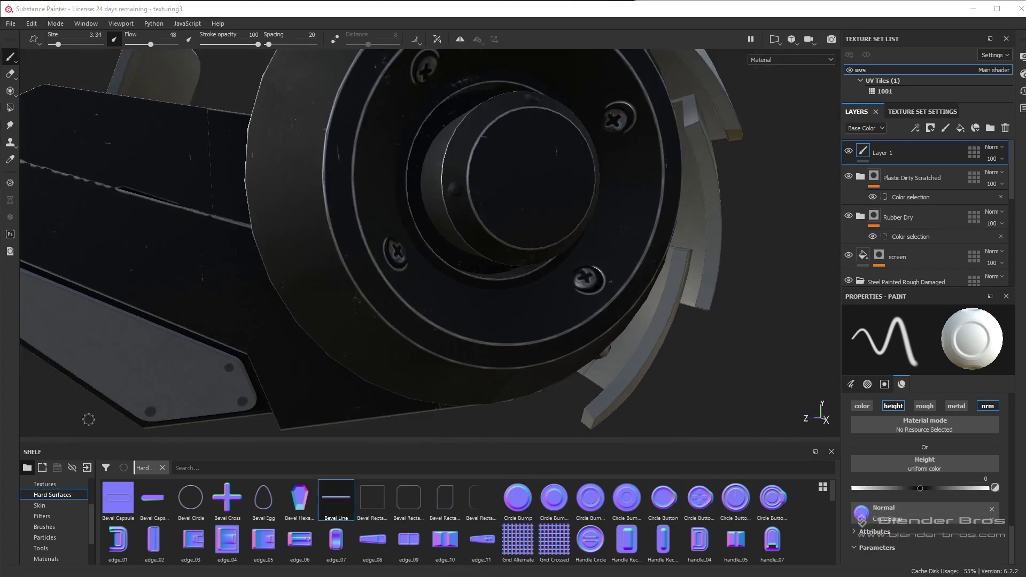
Assign Bevel Line to the brush's Height channel and set the brush size to 15.42 for the wheel's outer band.
alt+drag(431, 310, 460, 308)
scroll(895, 466, up, 2)
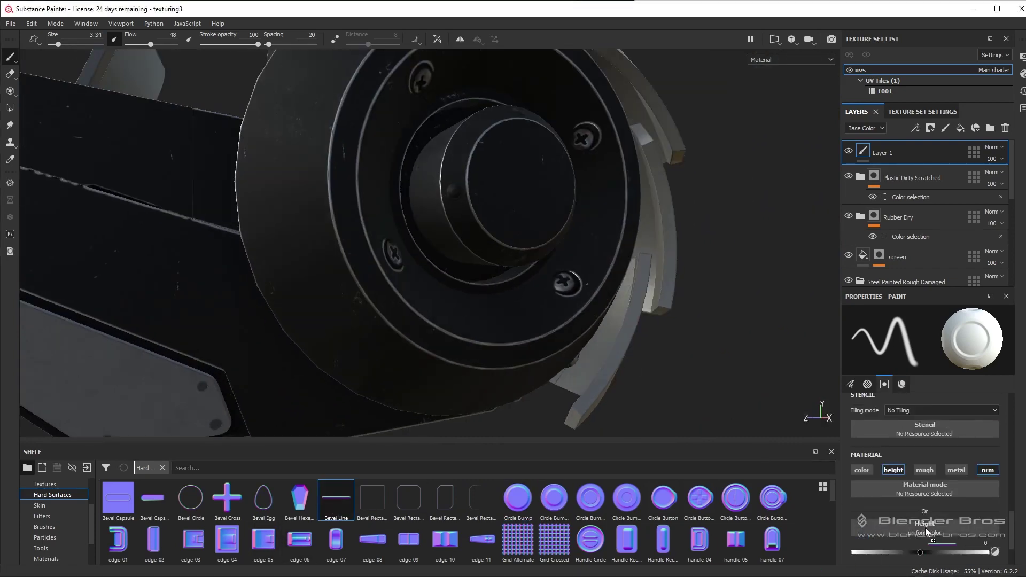
drag(926, 528, 925, 529)
alt+drag(419, 380, 486, 362)
shift+right_drag(486, 362, 521, 367)
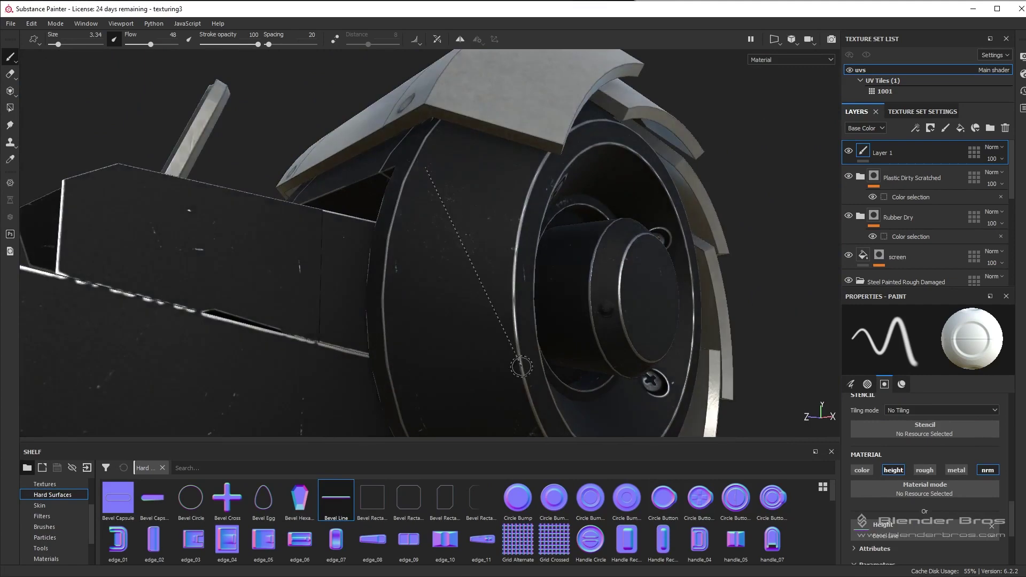
scroll(412, 355, up, 3)
ctrl+right_drag(431, 323, 487, 322)
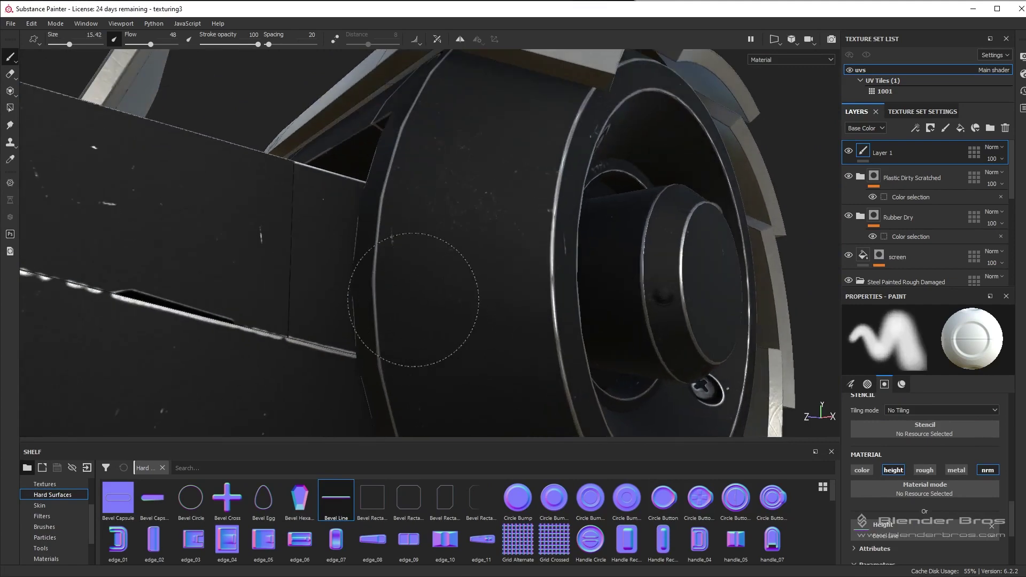
mouse_move(450, 325)
alt+mouse_down()
mouse_move(515, 355)
mouse_move(406, 292)
alt+mouse_up()
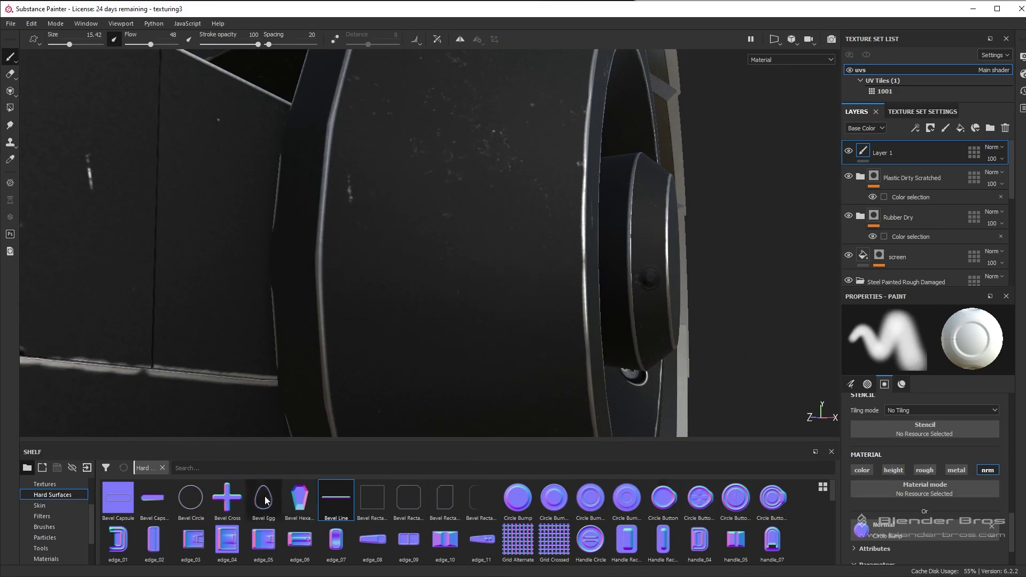
Assign Bevel Line to Normal with the height channel off and try stamping a diagonal line on the wheel's black outer band.
drag(916, 537, 914, 532)
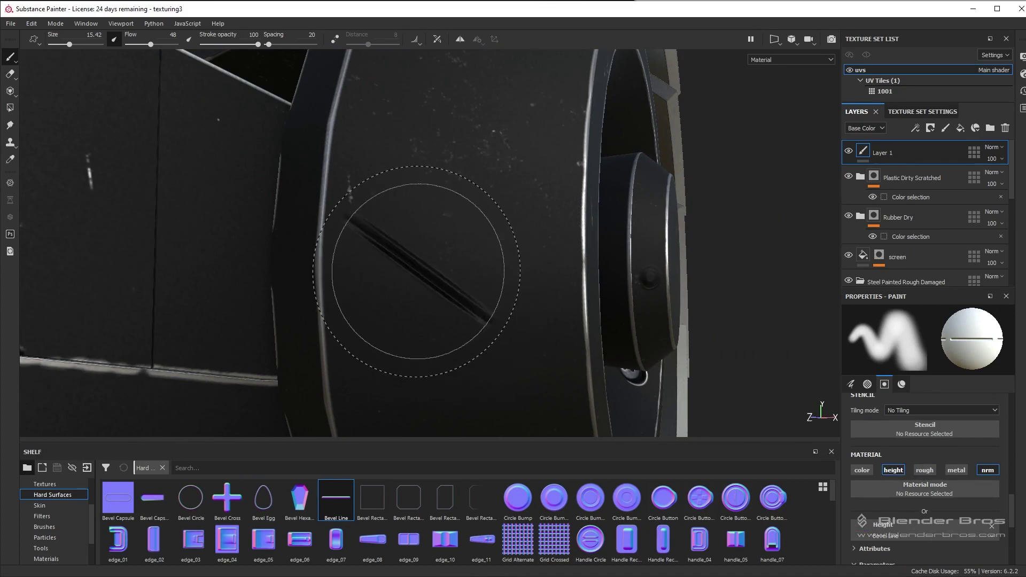
mouse_move(564, 408)
alt+mouse_down()
mouse_move(355, 293)
mouse_move(366, 362)
mouse_move(376, 306)
mouse_move(406, 309)
alt+mouse_up()
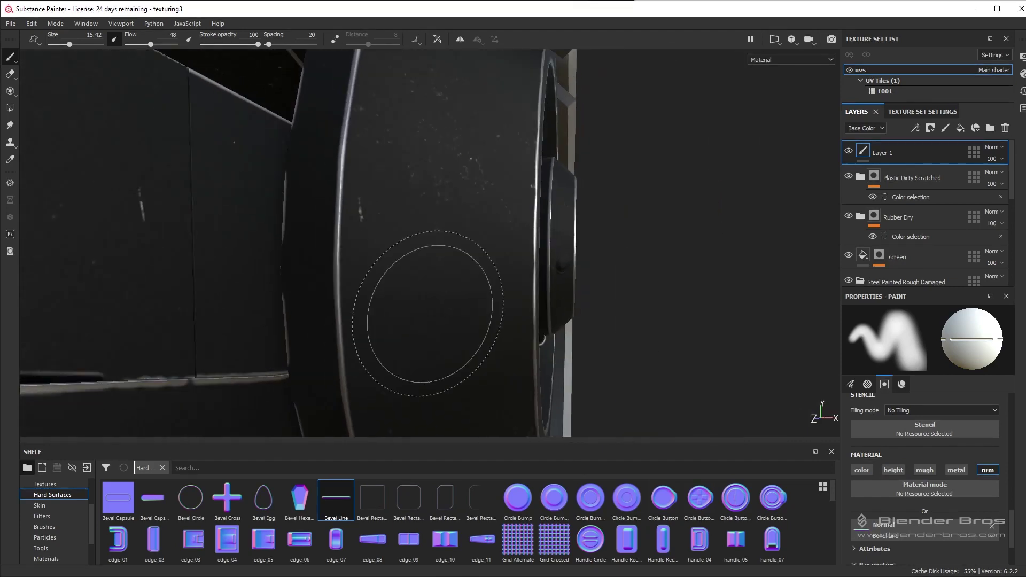
click(396, 279)
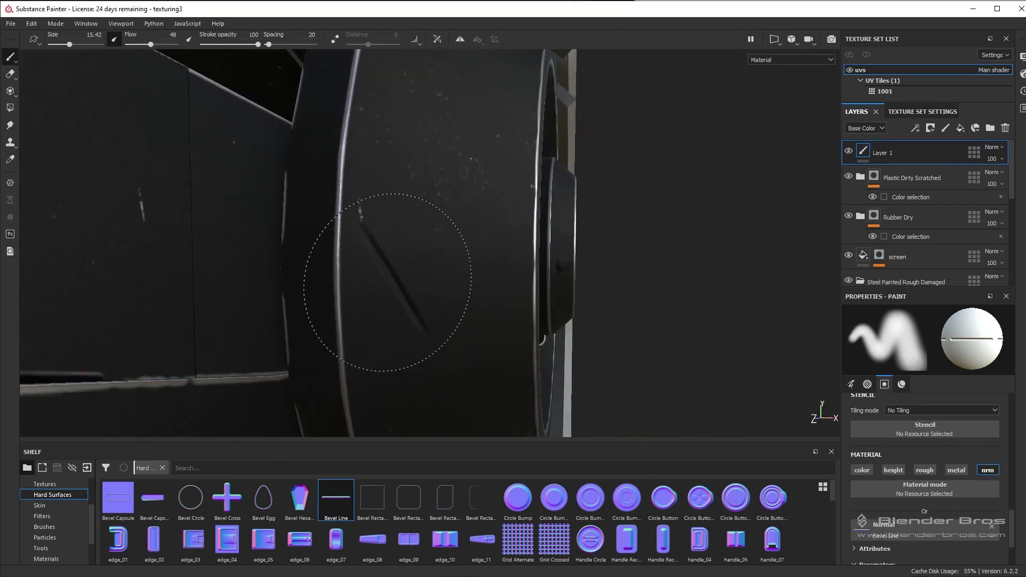
key(ctrl+z)
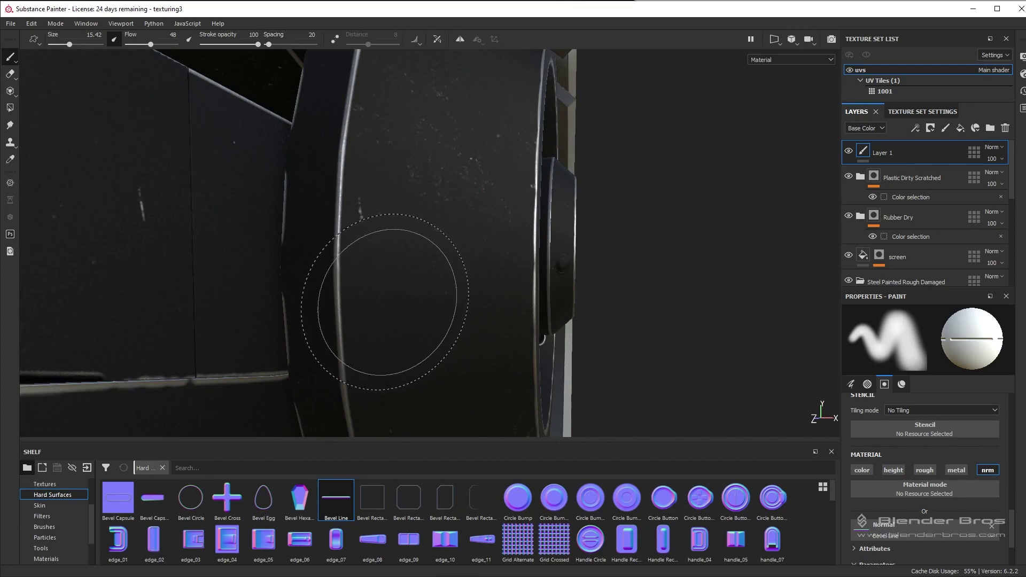
click(384, 298)
key(ctrl+z)
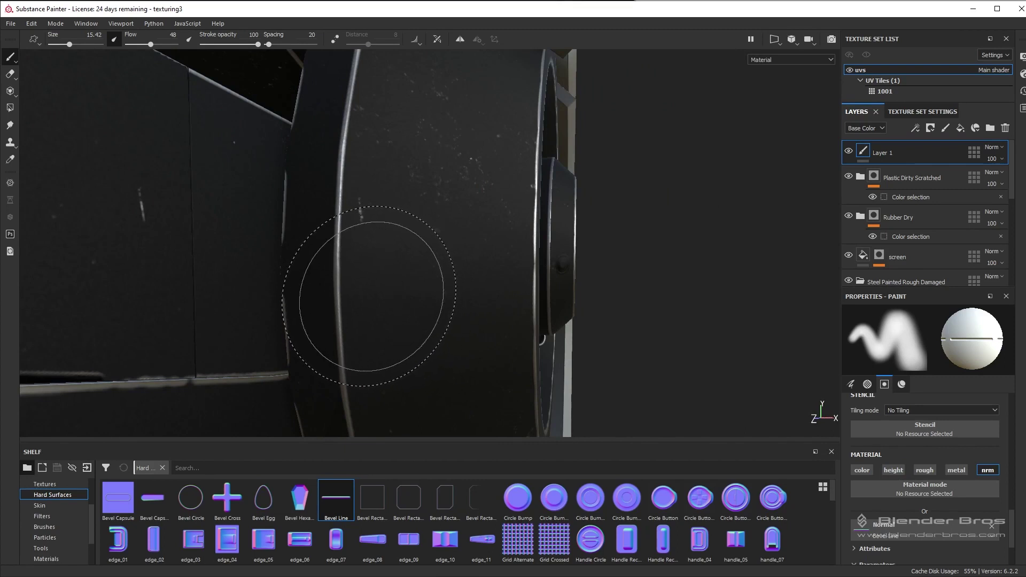
Assign vent_38 to the brush's Normal channel and try one stamp on the black band beneath the grey cover.
alt+drag(369, 296, 487, 367)
mouse_move(490, 319)
alt+mouse_down()
mouse_move(419, 313)
mouse_move(471, 409)
mouse_move(436, 327)
mouse_move(429, 359)
mouse_move(453, 376)
mouse_move(446, 272)
alt+mouse_up()
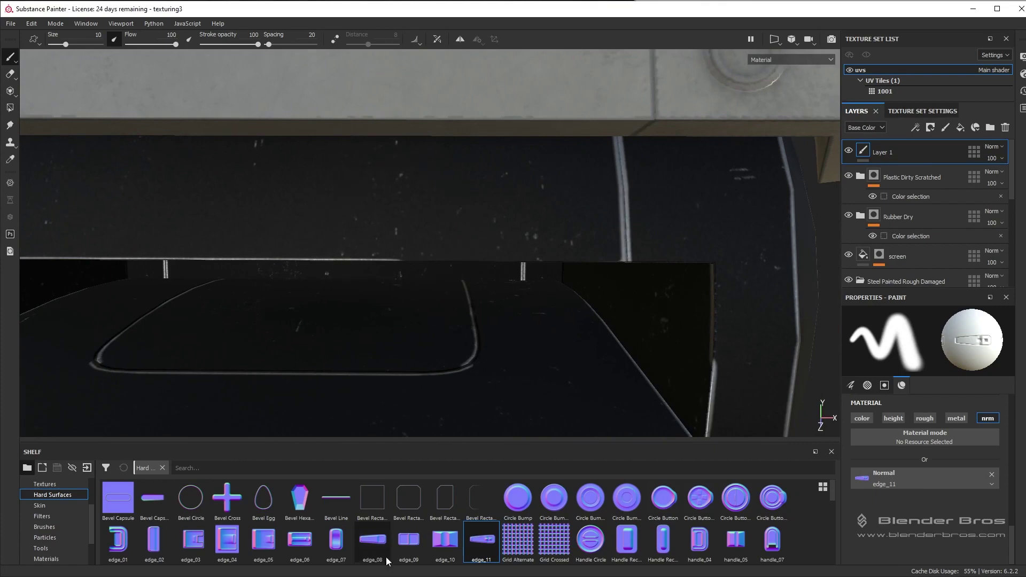
scroll(386, 531, down, 10)
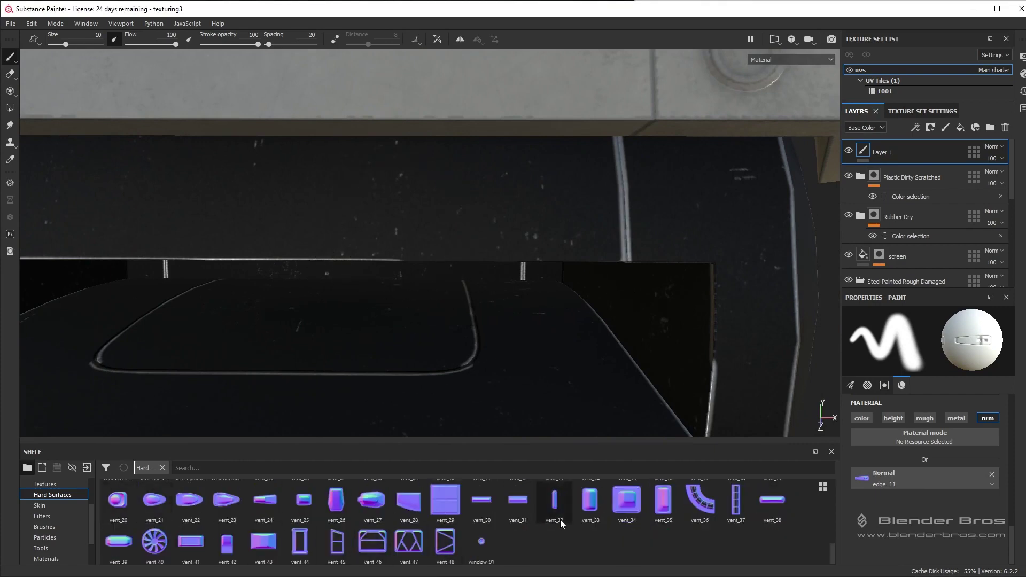
drag(778, 503, 884, 482)
click(374, 244)
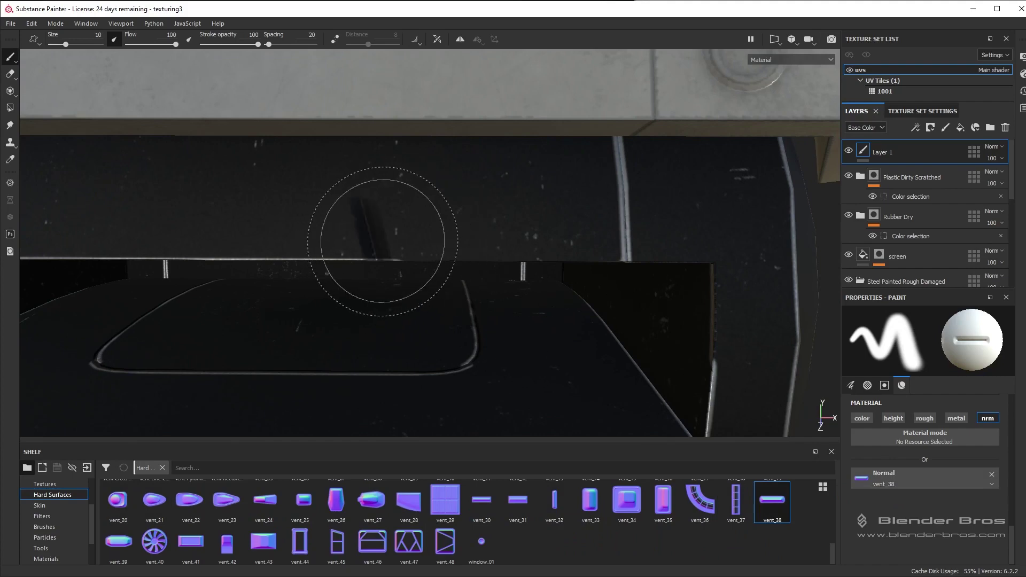
Stamp a vent_38 detail parallel to the black band's lower edge, above one corner of the rounded panel, undoing the tilted attempt.
alt+drag(380, 241, 390, 252)
alt+middle_drag(390, 252, 436, 330)
scroll(443, 302, up, 3)
mouse_move(443, 301)
alt+mouse_down()
mouse_move(423, 305)
mouse_move(448, 304)
alt+mouse_up()
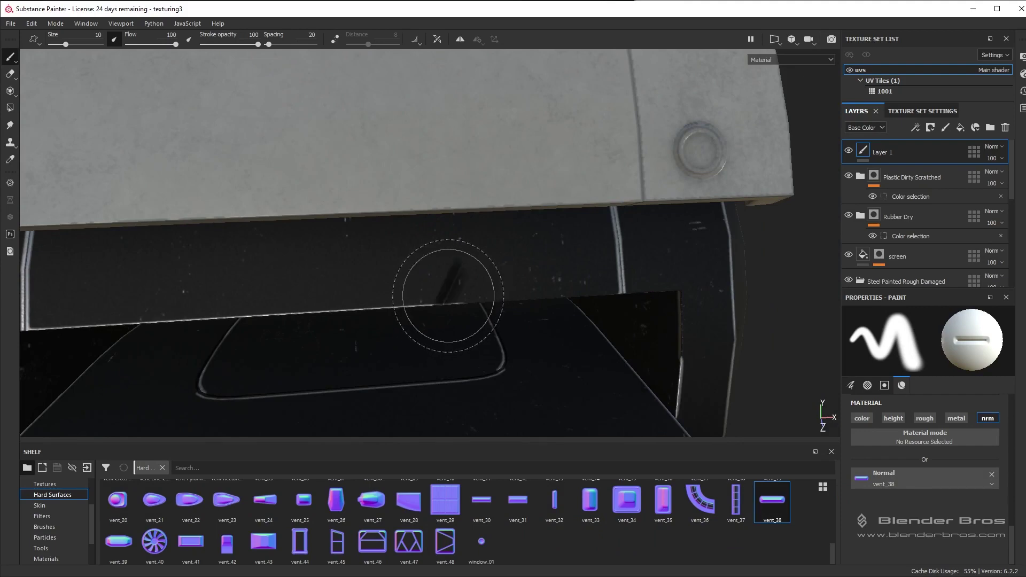
scroll(451, 301, up, 2)
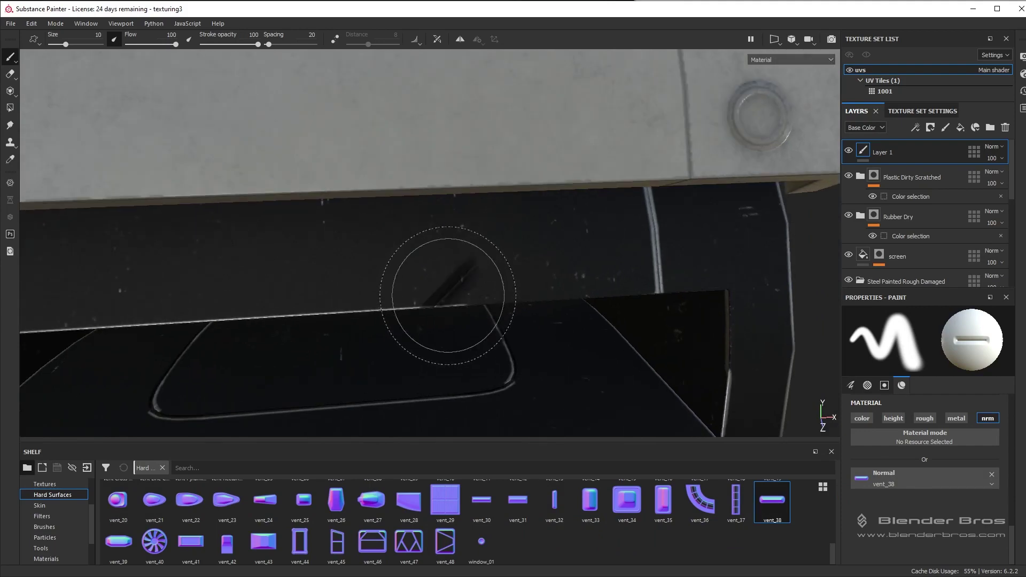
scroll(447, 301, up, 2)
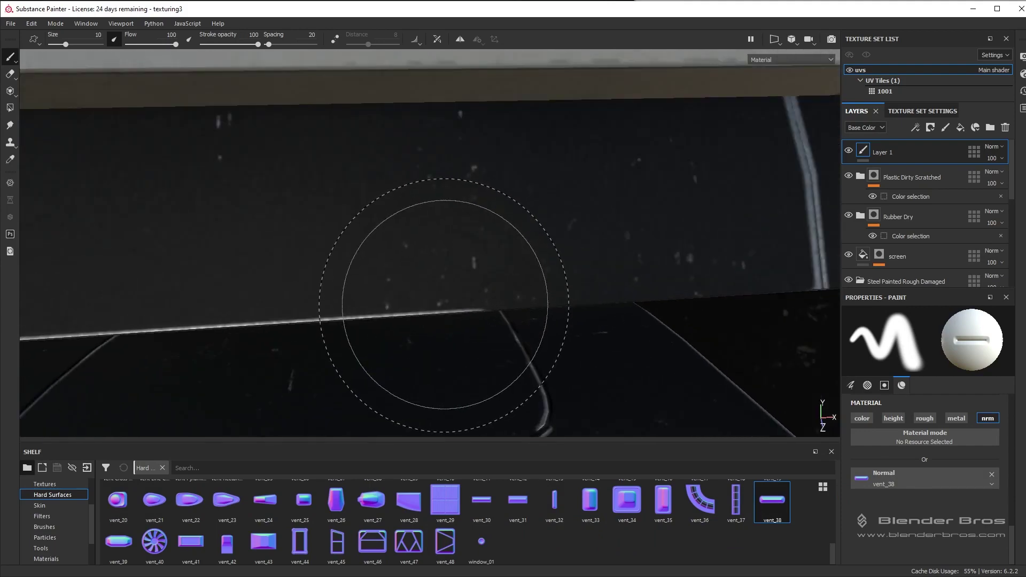
click(445, 305)
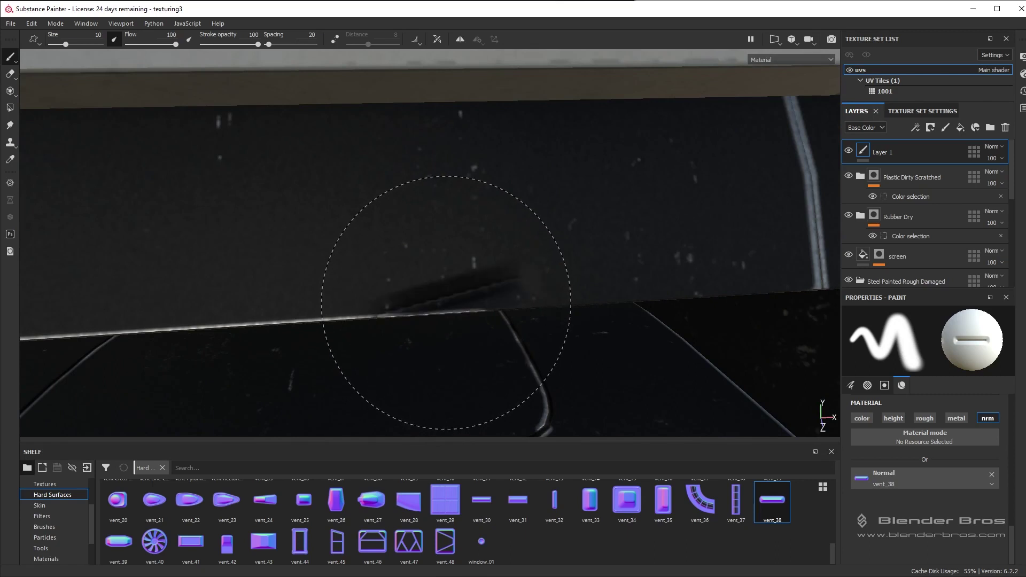
key(ctrl+z)
click(444, 301)
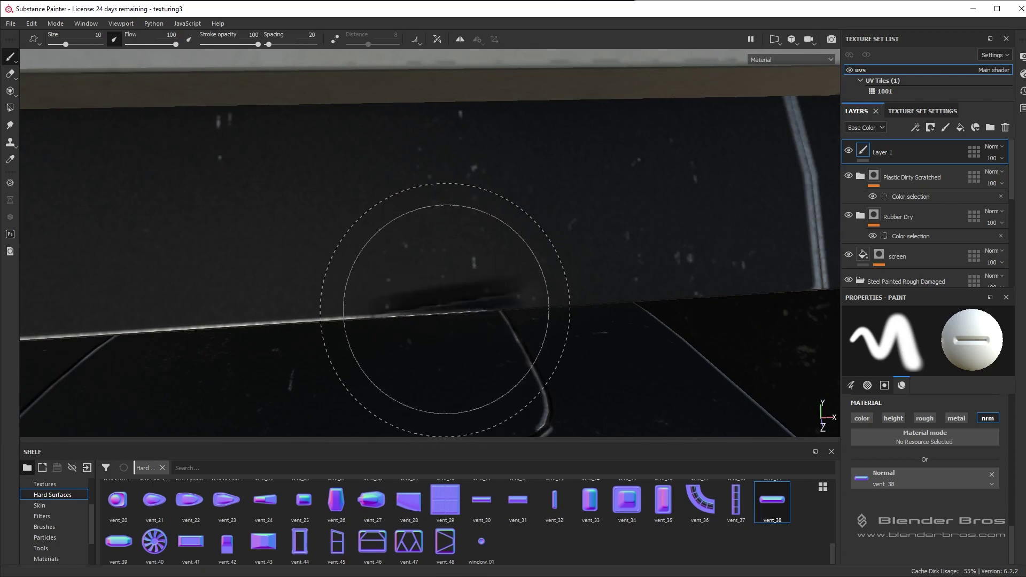
Stamp a second vent_38 detail on the black band's lower edge, above the opposite corner of the rounded panel.
scroll(445, 310, down, 2)
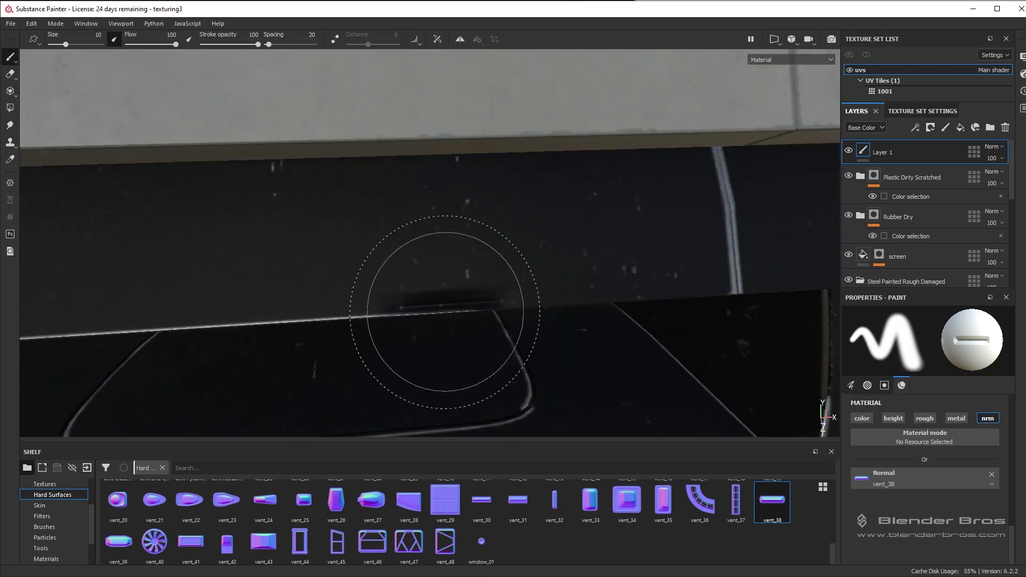
scroll(445, 312, down, 2)
alt+middle_drag(261, 328, 471, 278)
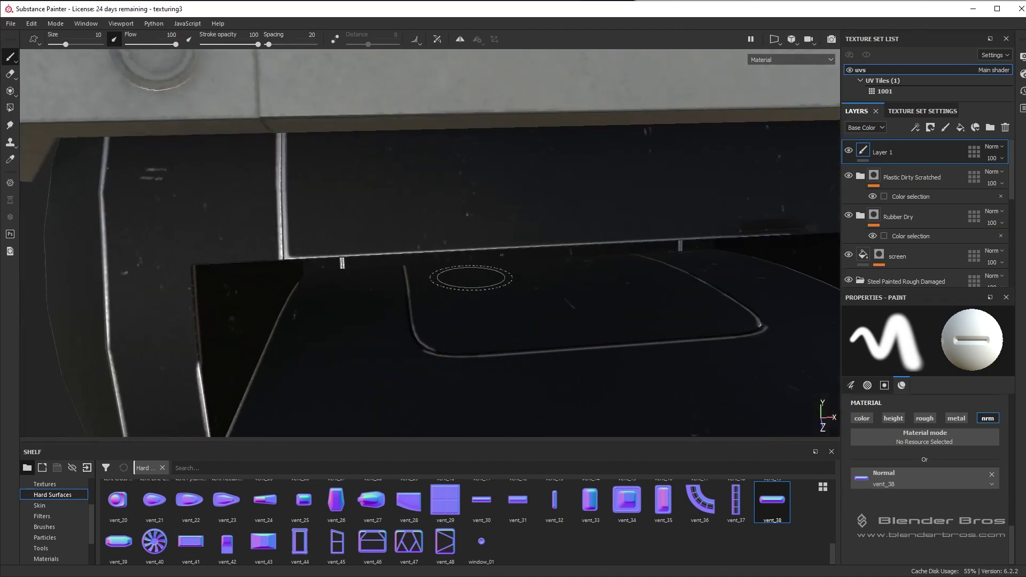
click(467, 249)
Examine both vent stamps beneath the cover and the overlapping grey plates around the wheel.
alt+middle_drag(599, 269, 417, 352)
scroll(534, 296, down, 3)
mouse_move(615, 267)
alt+mouse_down()
mouse_move(625, 264)
mouse_move(457, 314)
alt+mouse_up()
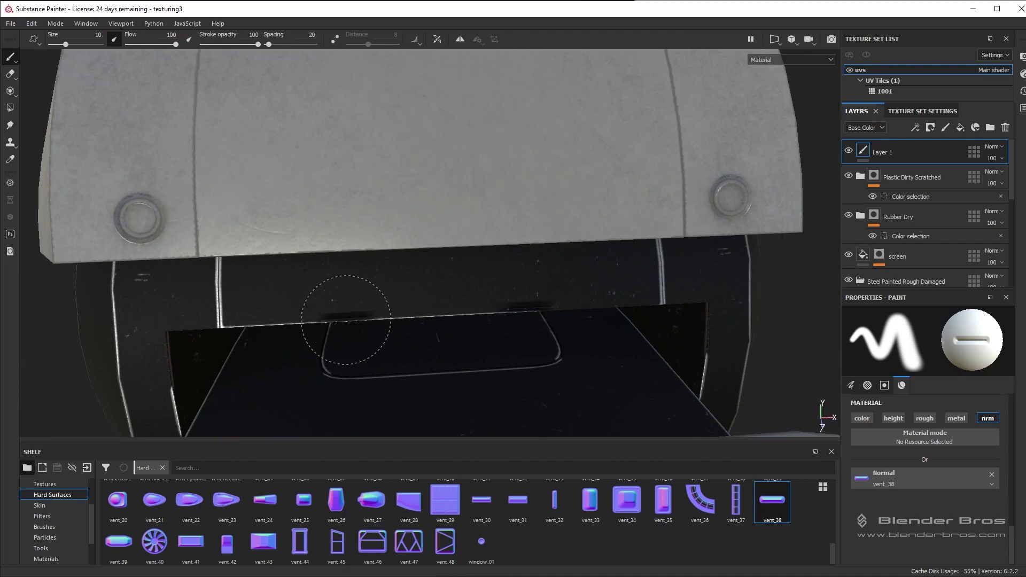
alt+drag(358, 319, 505, 324)
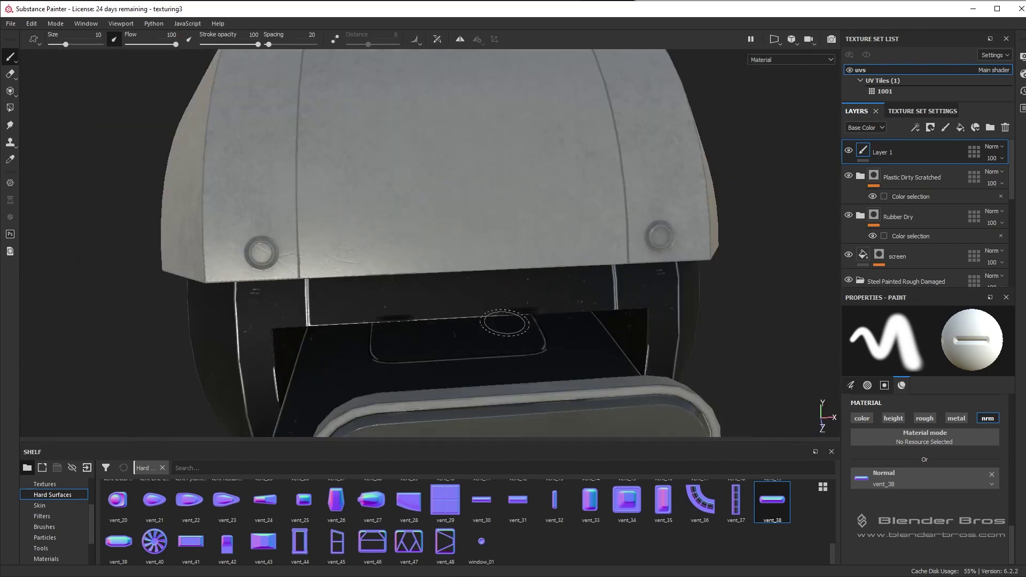
scroll(374, 346, up, 3)
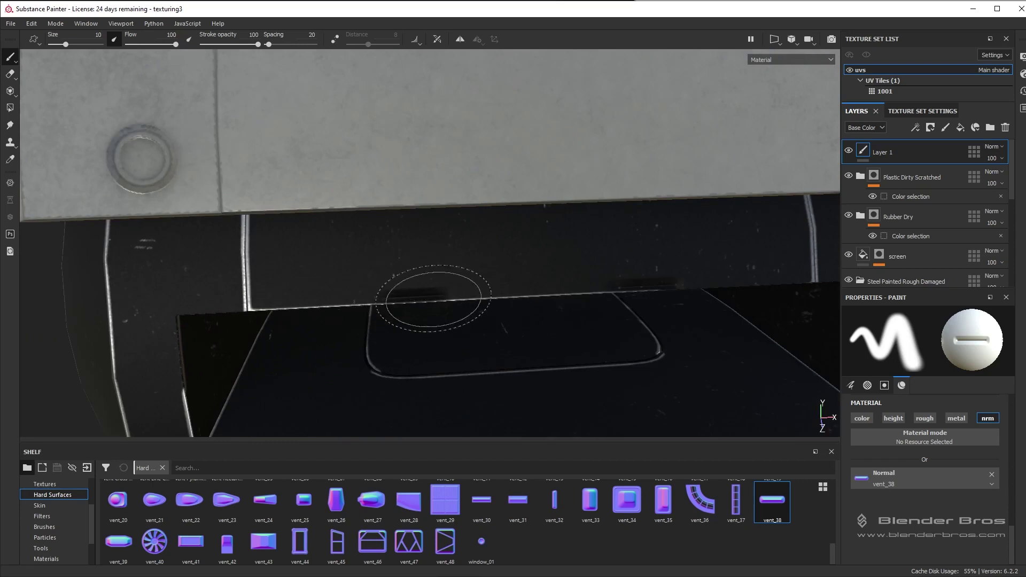
scroll(676, 347, down, 3)
alt+drag(713, 348, 490, 270)
alt+middle_drag(450, 198, 481, 334)
scroll(481, 334, up, 4)
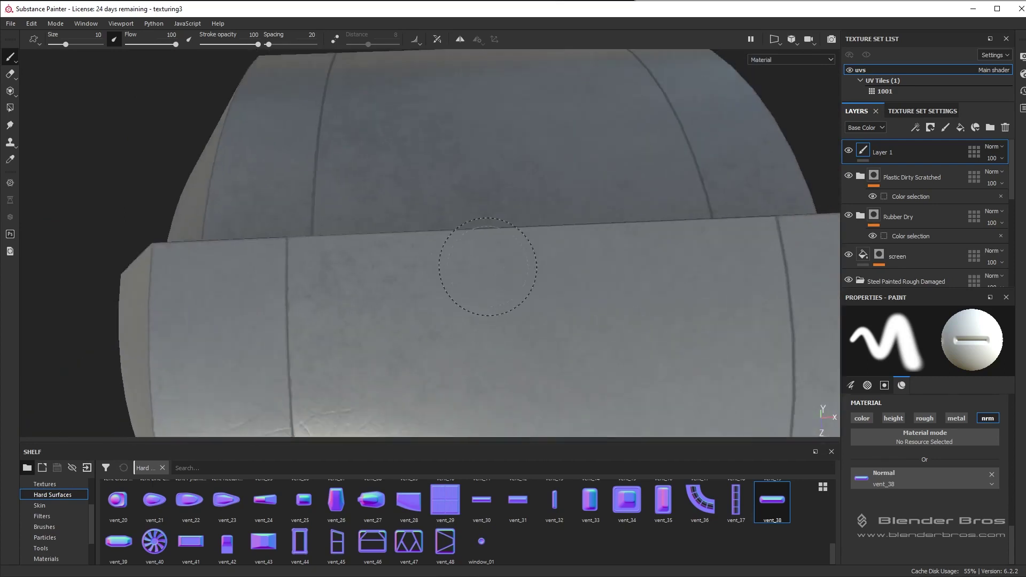
Set the brush size to 5.94 and try stamping a vent_38 detail on the edge of the grey cover plate.
alt+drag(488, 268, 155, 200)
alt+drag(633, 334, 620, 361)
scroll(478, 338, up, 2)
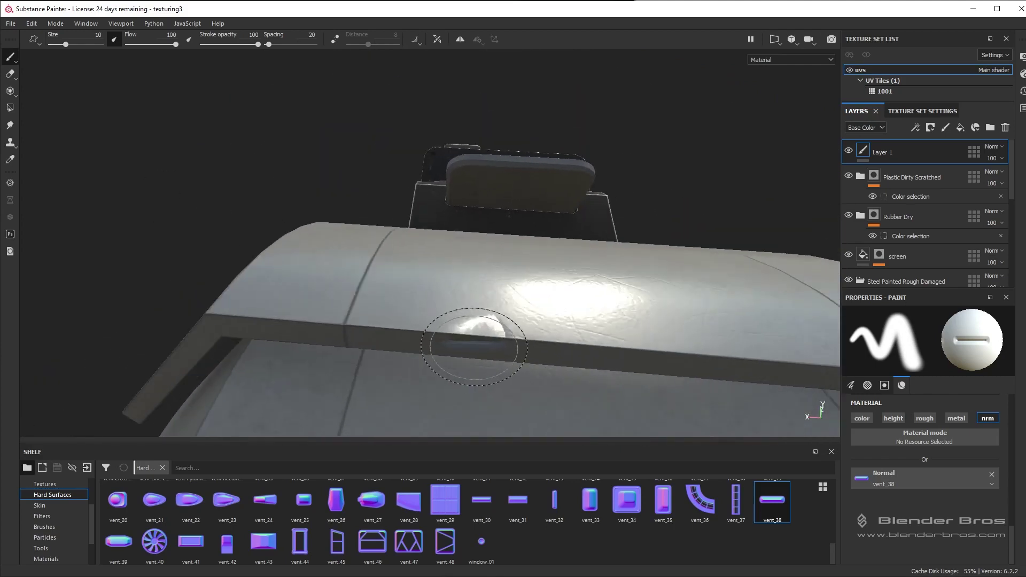
mouse_move(481, 335)
alt+mouse_down()
mouse_move(477, 363)
mouse_move(458, 332)
alt+mouse_up()
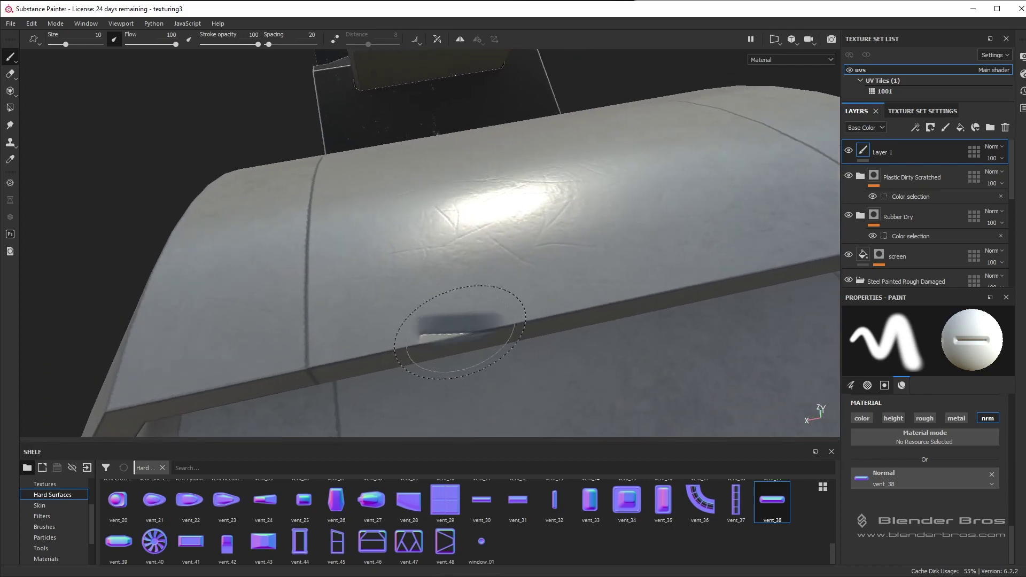
ctrl+right_drag(459, 331, 433, 332)
alt+drag(463, 333, 466, 340)
scroll(465, 339, up, 2)
click(465, 328)
scroll(562, 328, down, 1)
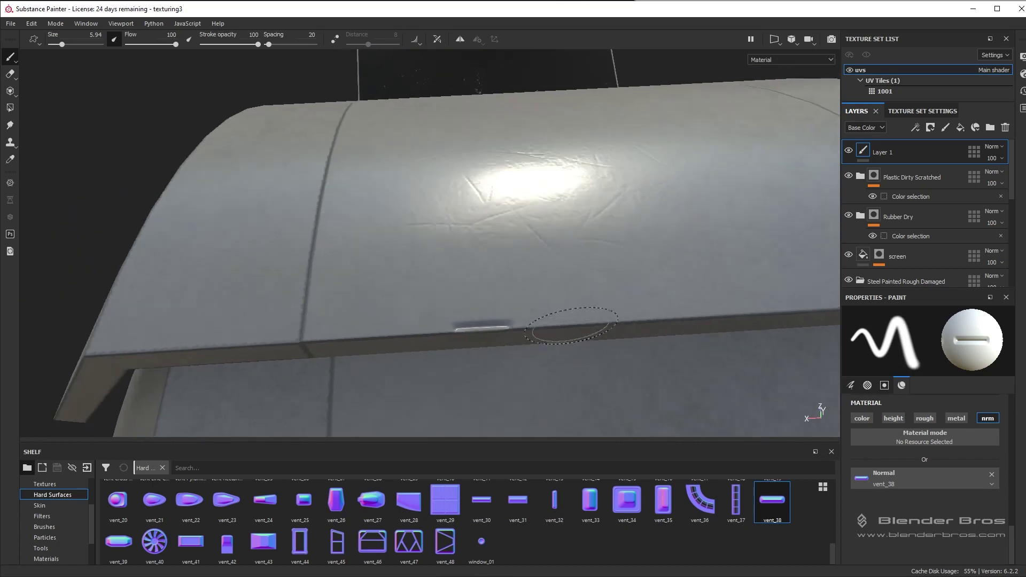
mouse_move(571, 325)
alt+mouse_down()
mouse_move(385, 298)
mouse_move(417, 313)
mouse_move(568, 294)
alt+mouse_up()
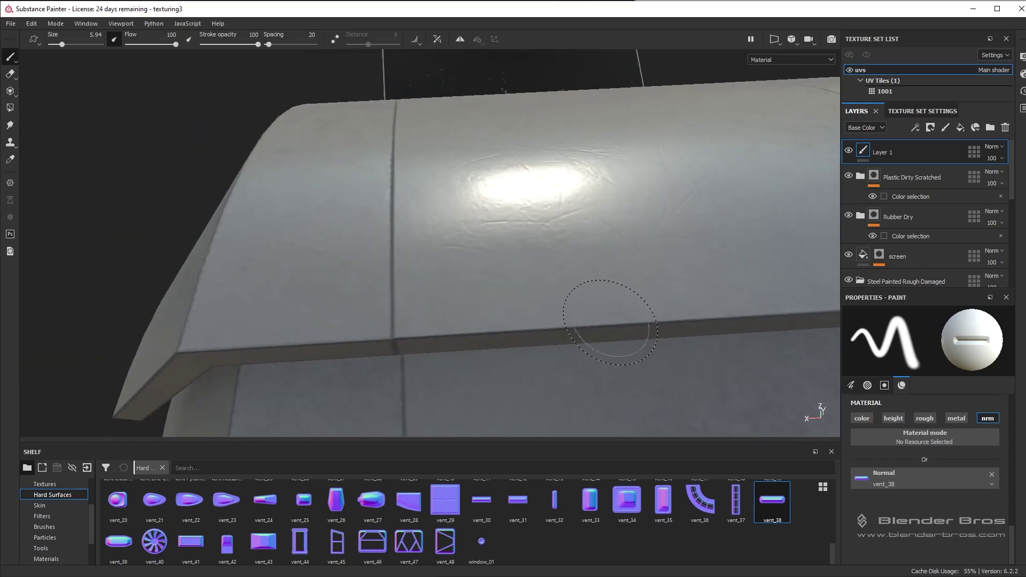
alt+drag(610, 323, 514, 330)
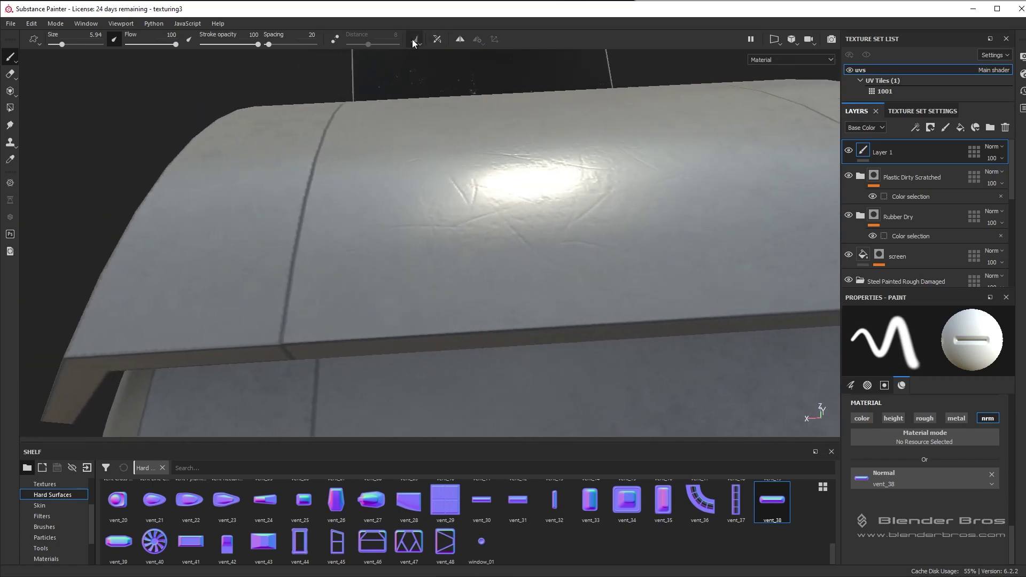
Stamp a mirrored pair of vent_38 details along the grey cover plate's edge using Mirror X symmetry, and turn symmetry off.
click(460, 41)
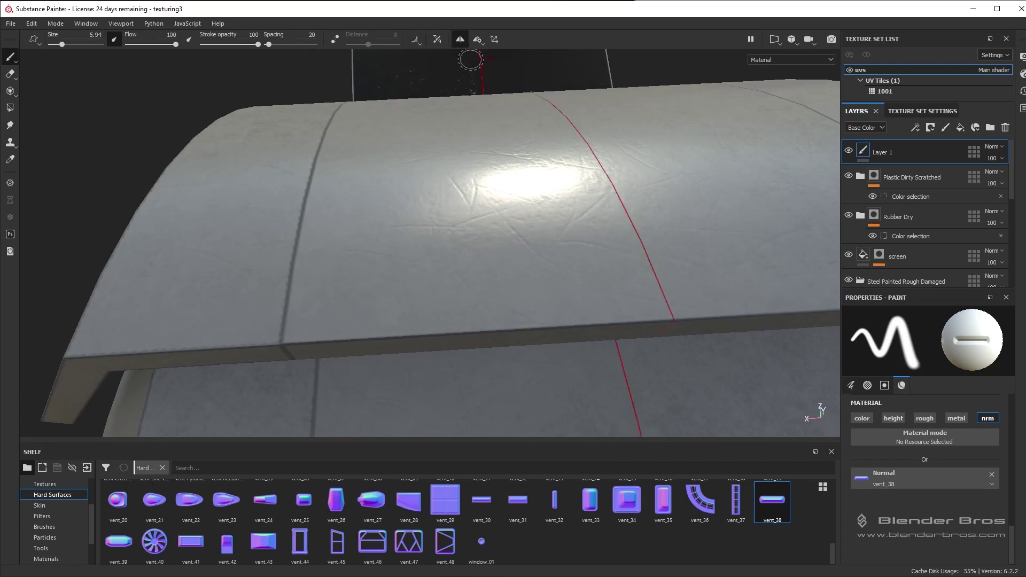
key(f)
click(483, 41)
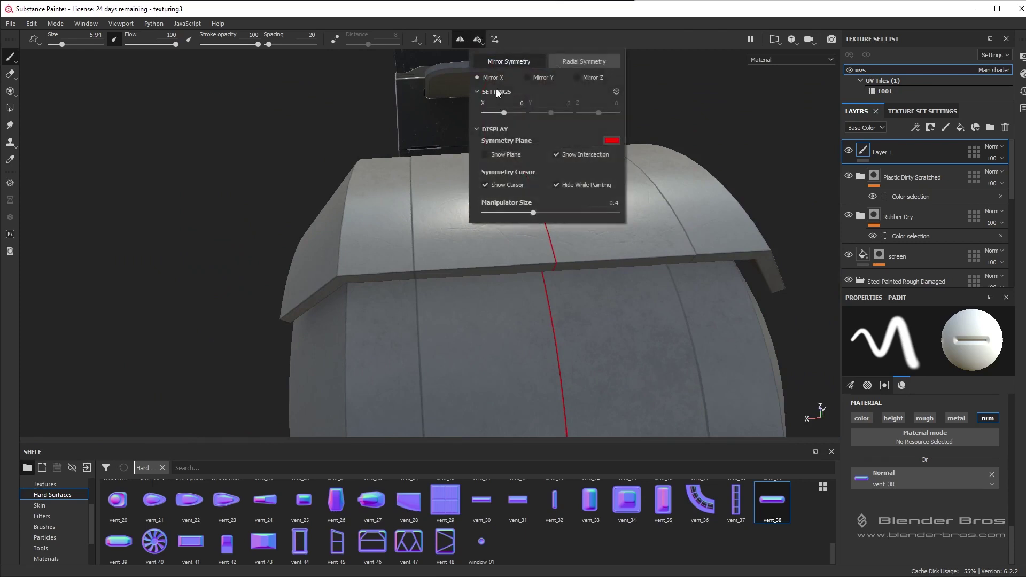
click(451, 266)
scroll(488, 262, up, 3)
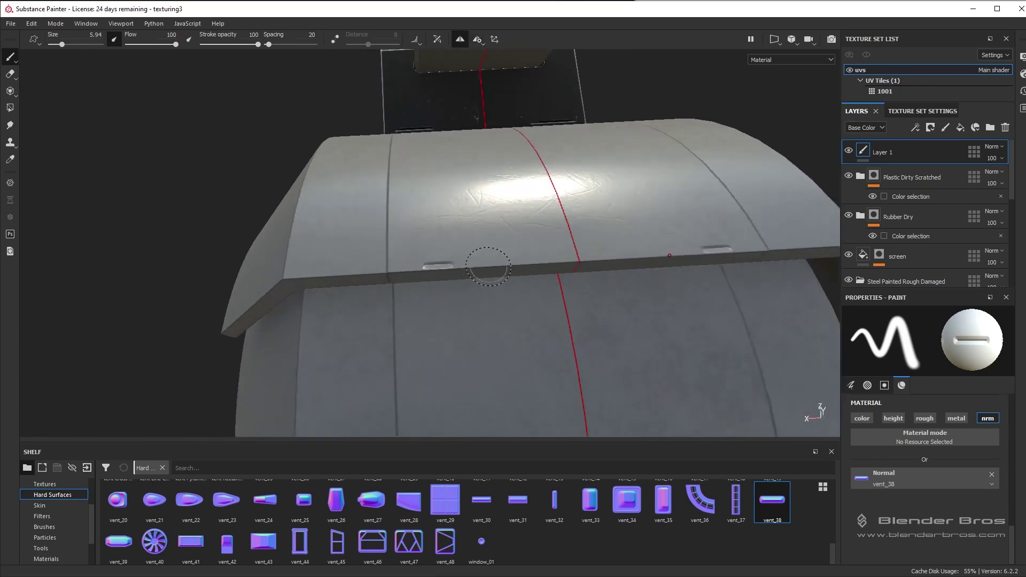
scroll(463, 262, down, 2)
alt+drag(471, 262, 467, 176)
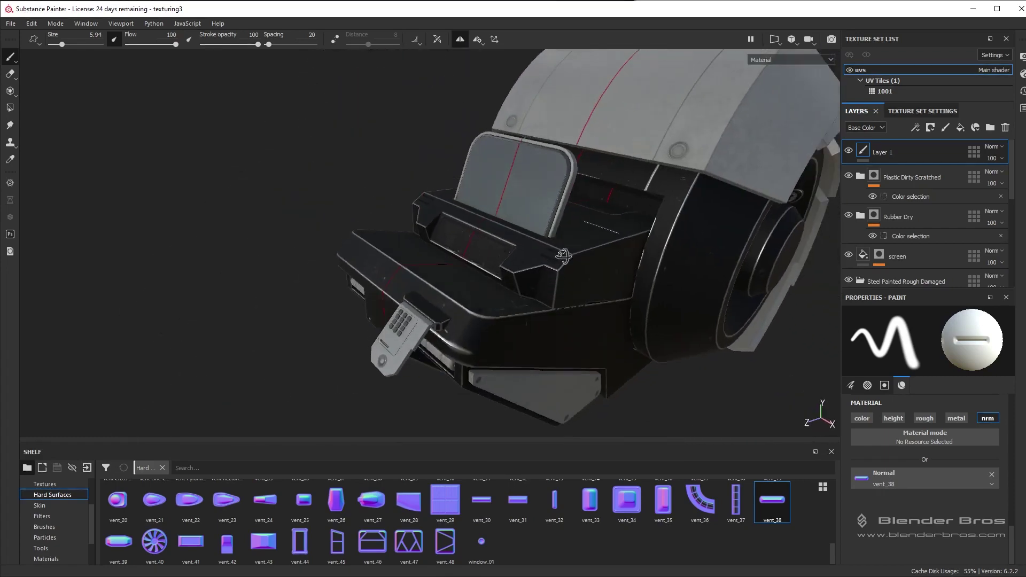
click(459, 42)
Load Circle Bump as the brush's normal detail and set the brush size to 1.33 at the bracket above the keypad.
scroll(527, 277, up, 3)
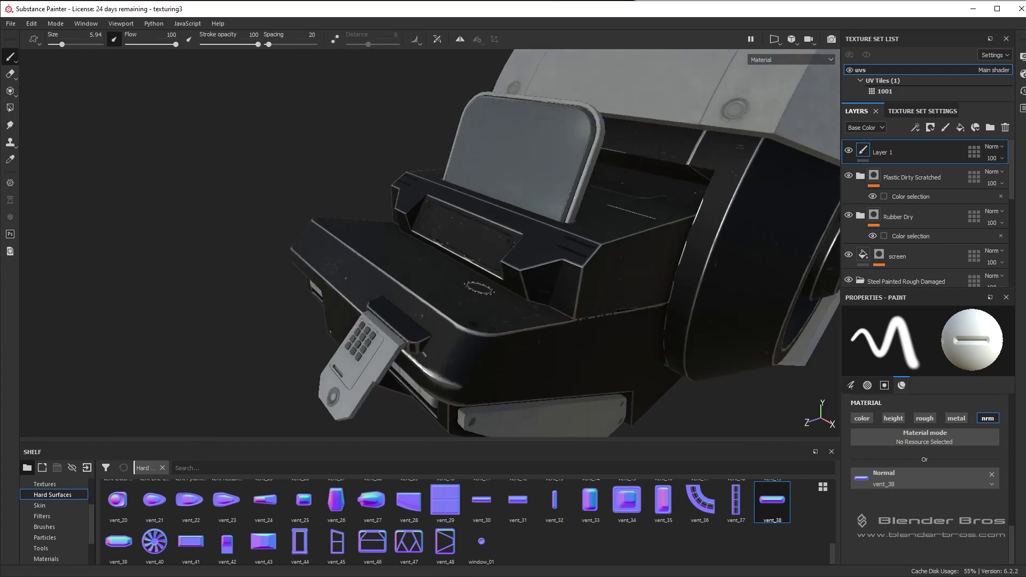
mouse_move(526, 277)
alt+mouse_down()
mouse_move(616, 151)
mouse_move(556, 243)
mouse_move(579, 253)
mouse_move(545, 258)
mouse_move(636, 289)
alt+mouse_up()
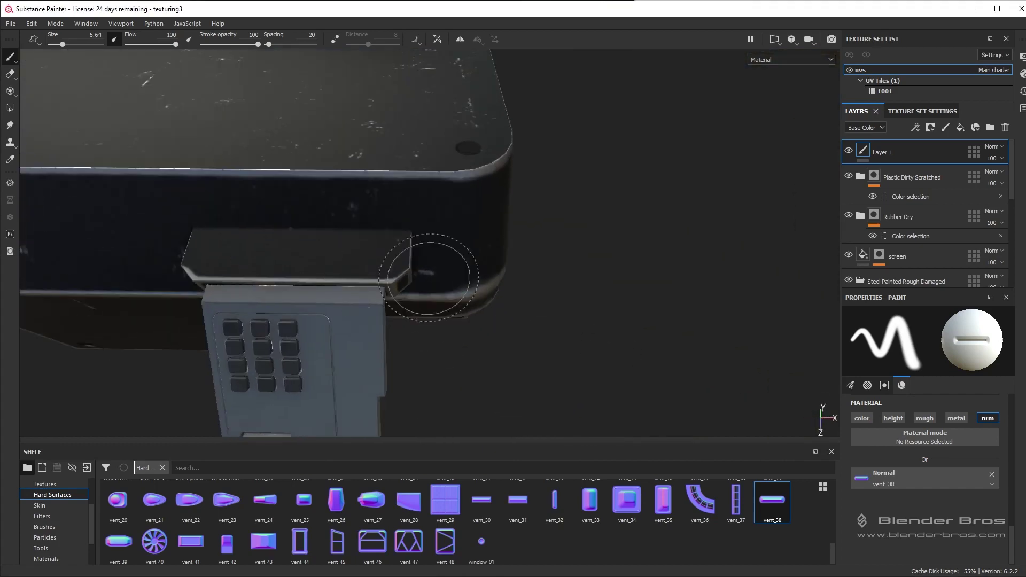
alt+middle_drag(406, 271, 631, 278)
scroll(538, 289, up, 3)
mouse_move(532, 298)
alt+mouse_down()
mouse_move(435, 252)
mouse_move(442, 288)
mouse_move(614, 225)
mouse_move(641, 202)
mouse_move(509, 250)
mouse_move(479, 282)
mouse_move(485, 311)
alt+mouse_up()
scroll(443, 248, down, 3)
alt+middle_drag(508, 285, 473, 310)
scroll(472, 301, up, 2)
scroll(487, 306, down, 3)
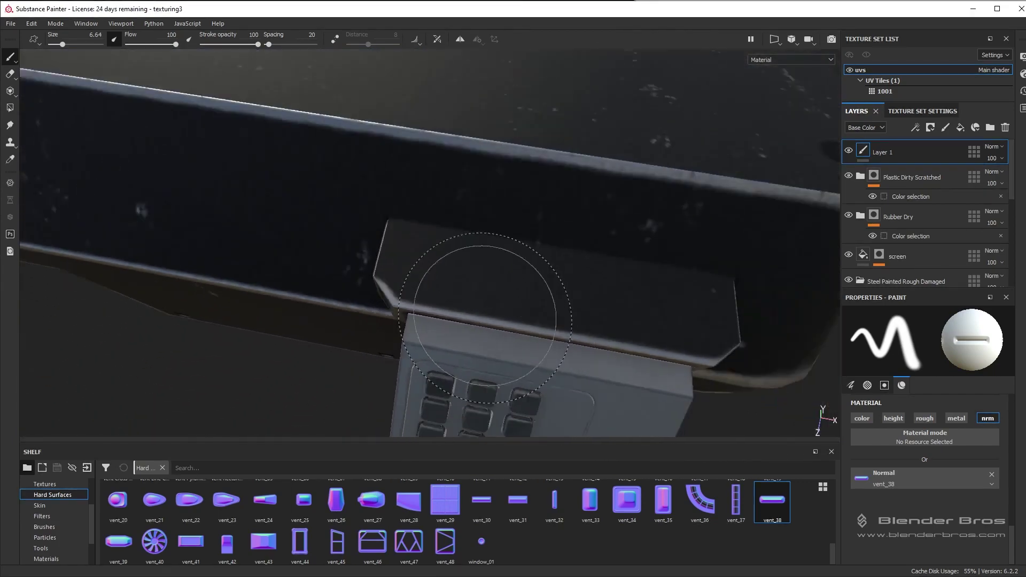
scroll(505, 320, up, 1)
scroll(505, 316, up, 2)
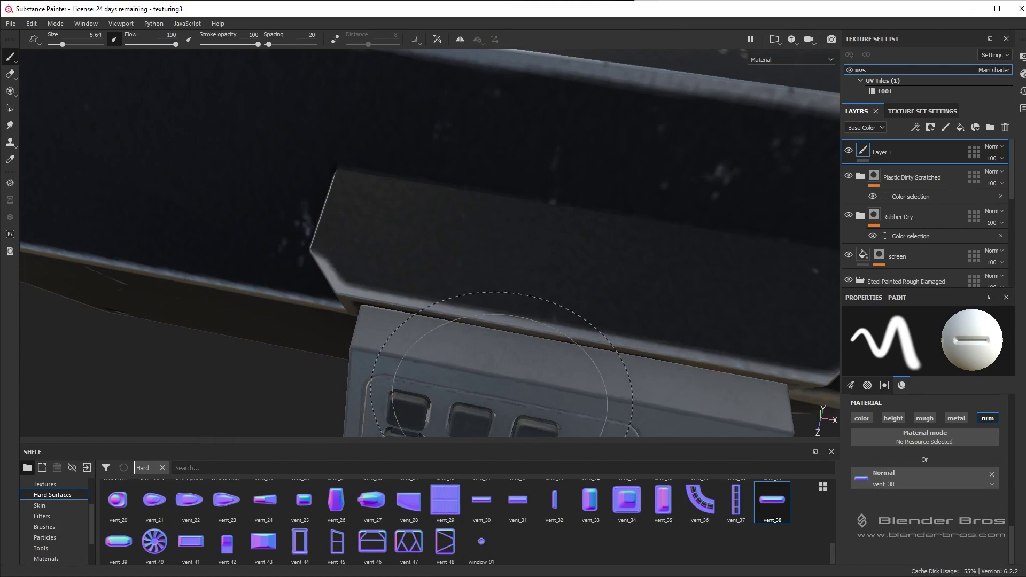
scroll(511, 506, up, 5)
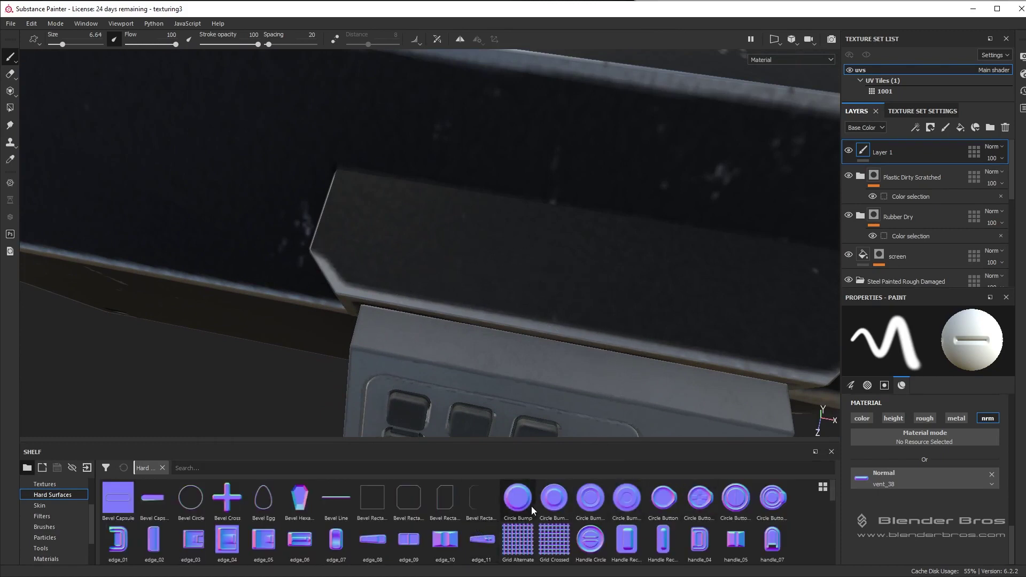
drag(529, 506, 878, 474)
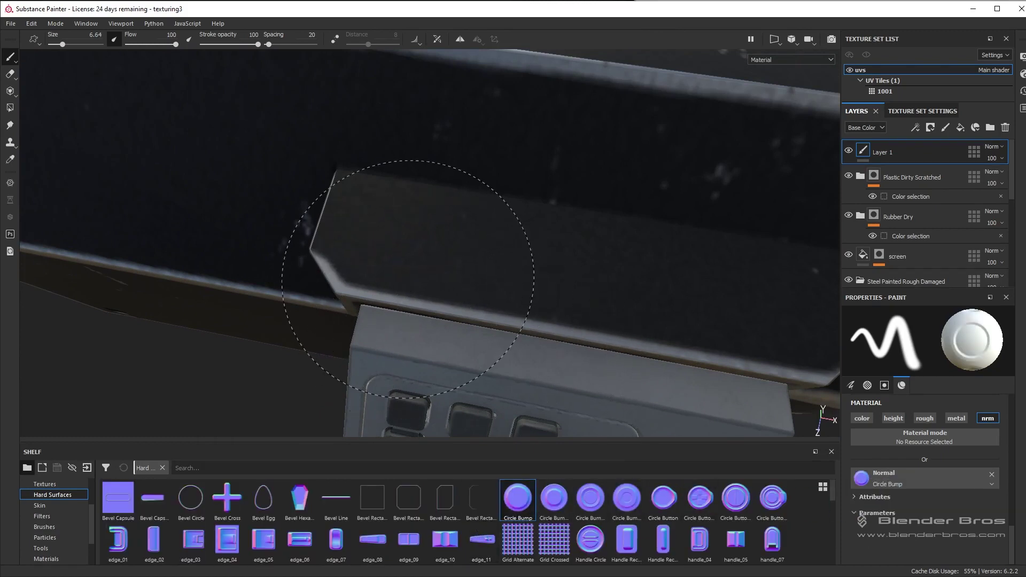
ctrl+right_drag(457, 273, 382, 274)
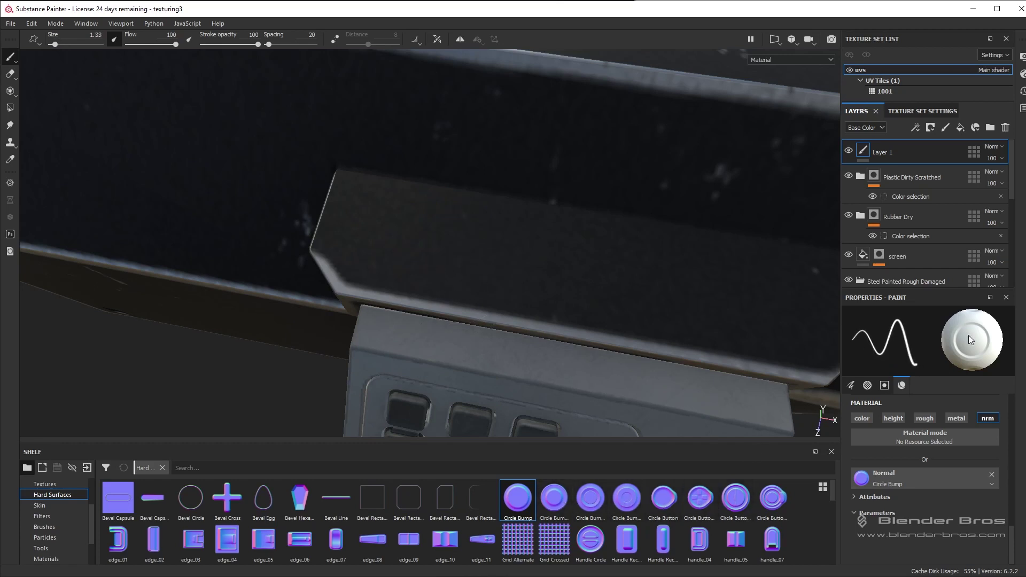
Enable the height channel with Circle Bump as its source and stamp a detail at each end of the bracket above the keypad.
click(891, 418)
drag(526, 505, 878, 472)
click(371, 254)
scroll(540, 286, down, 1)
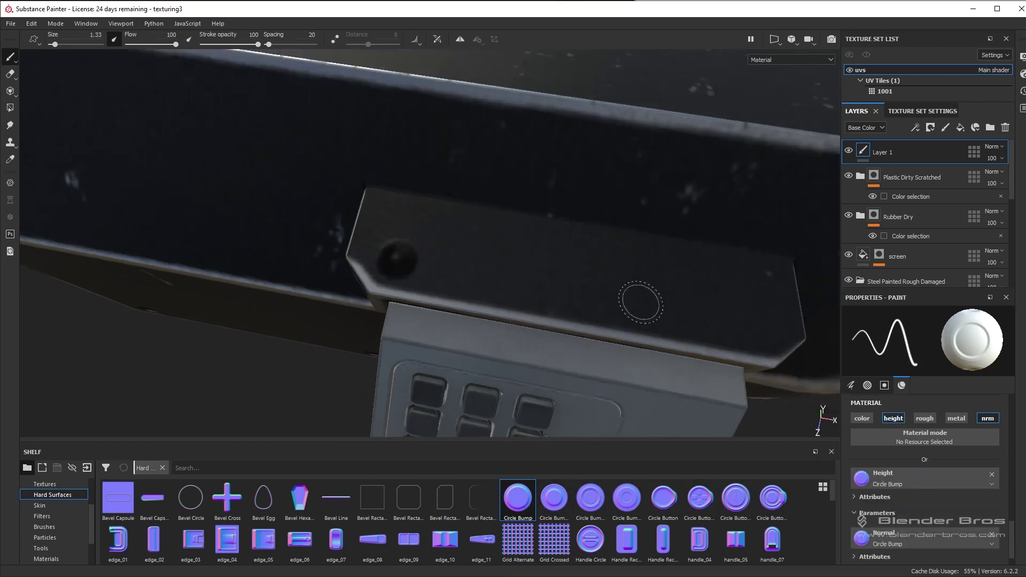
alt+middle_drag(751, 313, 616, 298)
click(605, 304)
mouse_move(648, 302)
alt+mouse_down()
mouse_move(657, 294)
mouse_move(505, 266)
mouse_move(581, 287)
mouse_move(695, 263)
mouse_move(525, 280)
alt+mouse_up()
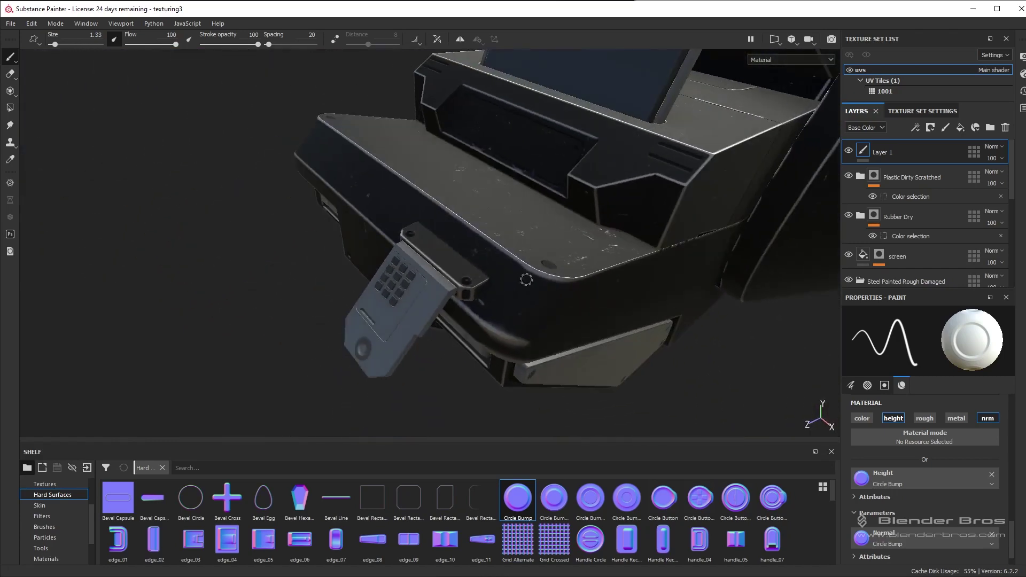
Set the brush size to 0.47 and stamp Circle Bump details in the two corners of the keypad's inset frame farthest from the keys.
scroll(523, 283, down, 1)
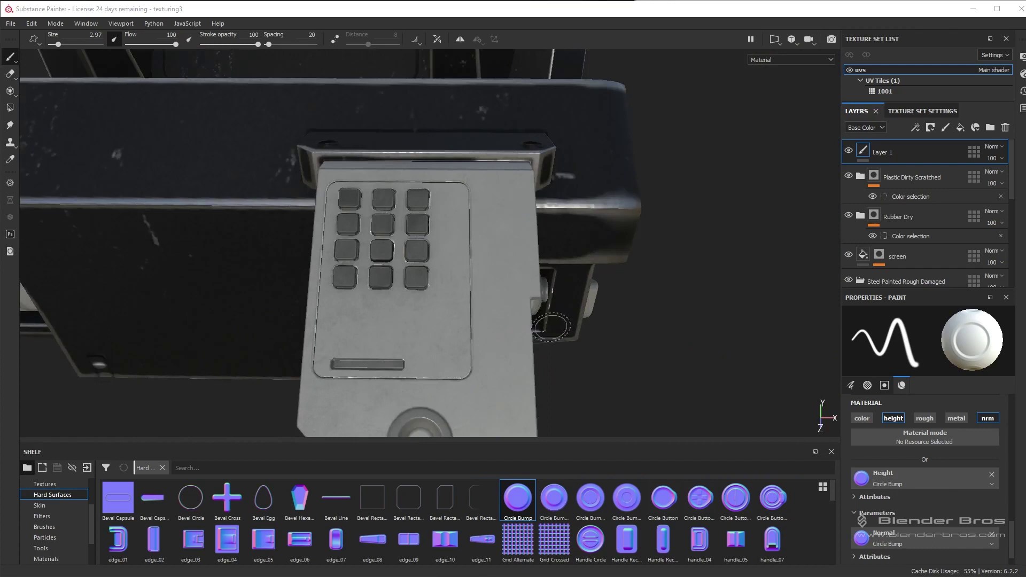
scroll(552, 327, up, 3)
ctrl+right_drag(507, 241, 470, 241)
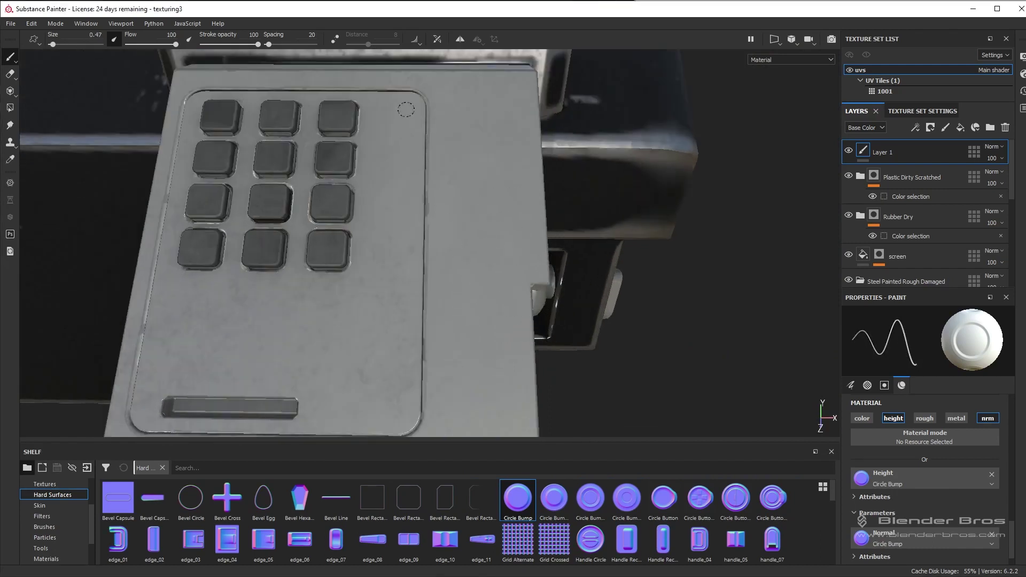
alt+middle_drag(411, 385, 424, 337)
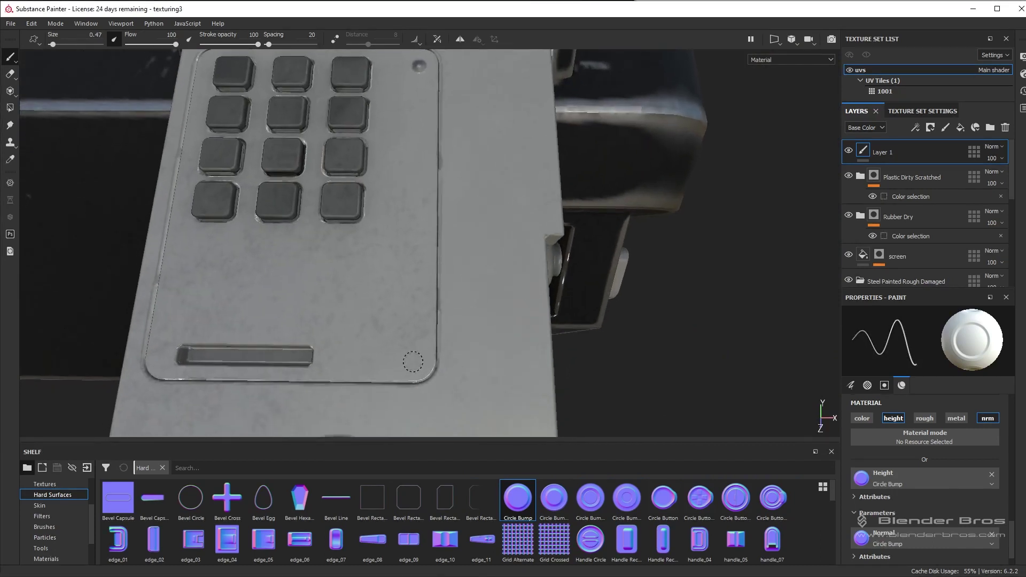
scroll(495, 333, down, 3)
alt+drag(552, 274, 503, 290)
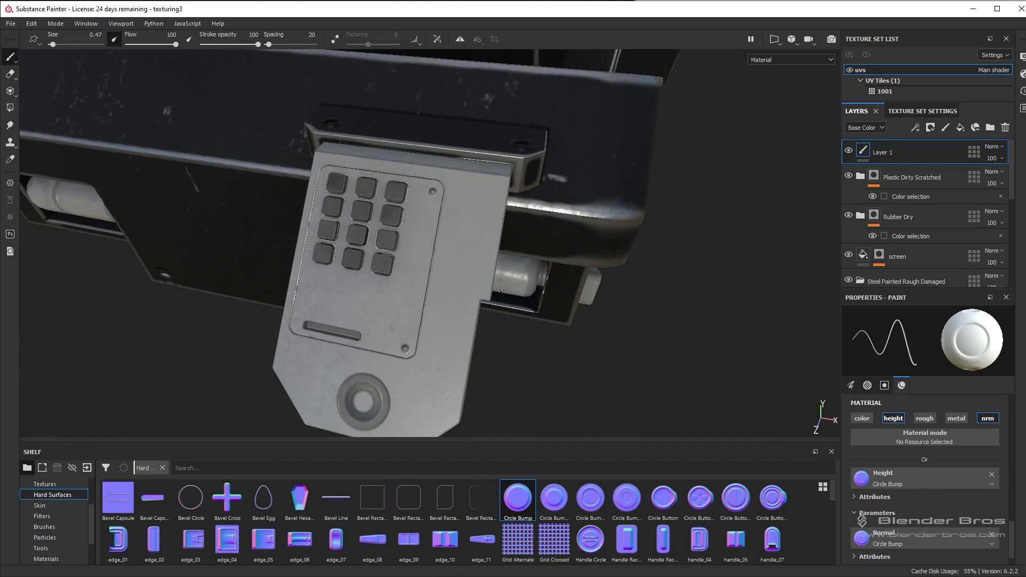
Examine the circle bumps on the keypad plate and its bracket from several angles.
alt+drag(470, 278, 494, 236)
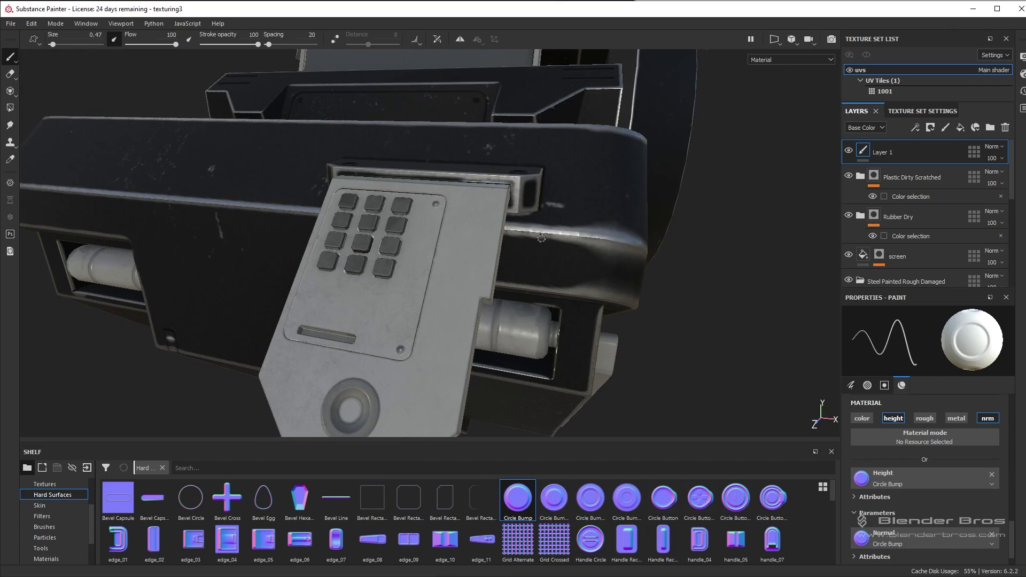
alt+drag(543, 237, 577, 262)
alt+middle_drag(438, 333, 487, 204)
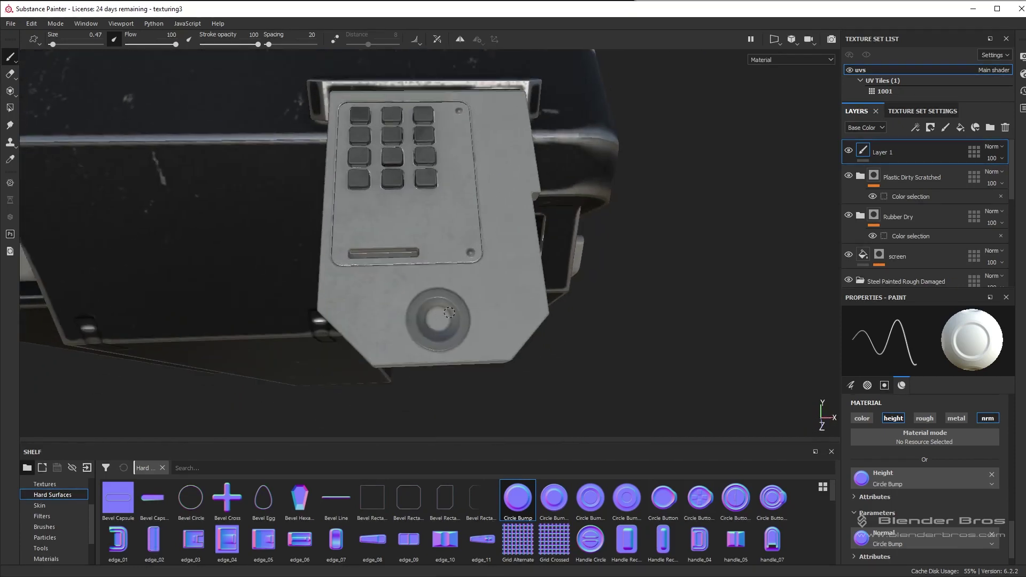
scroll(449, 313, up, 2)
alt+middle_drag(504, 163, 513, 286)
alt+drag(514, 286, 468, 277)
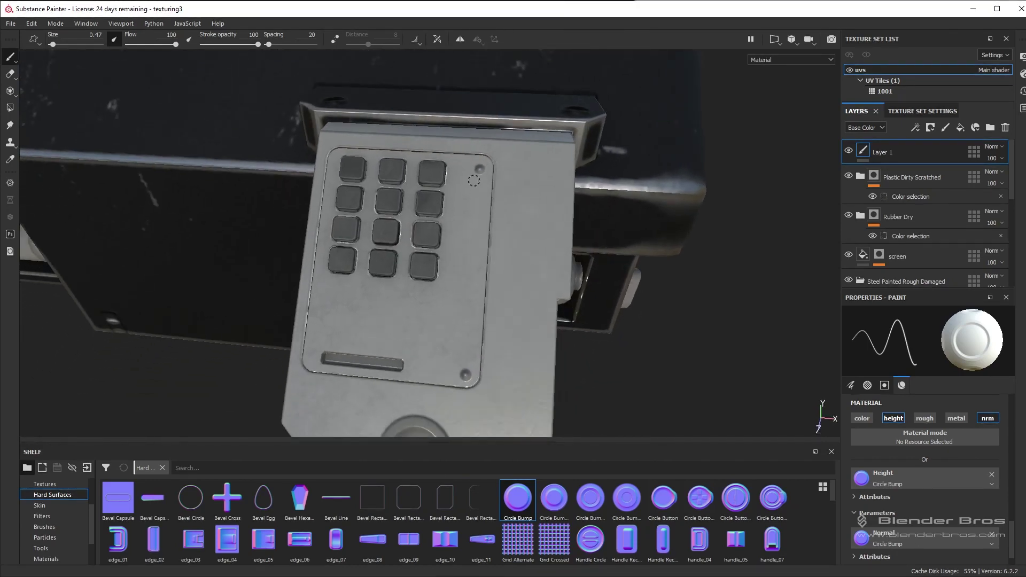
alt+drag(474, 180, 480, 162)
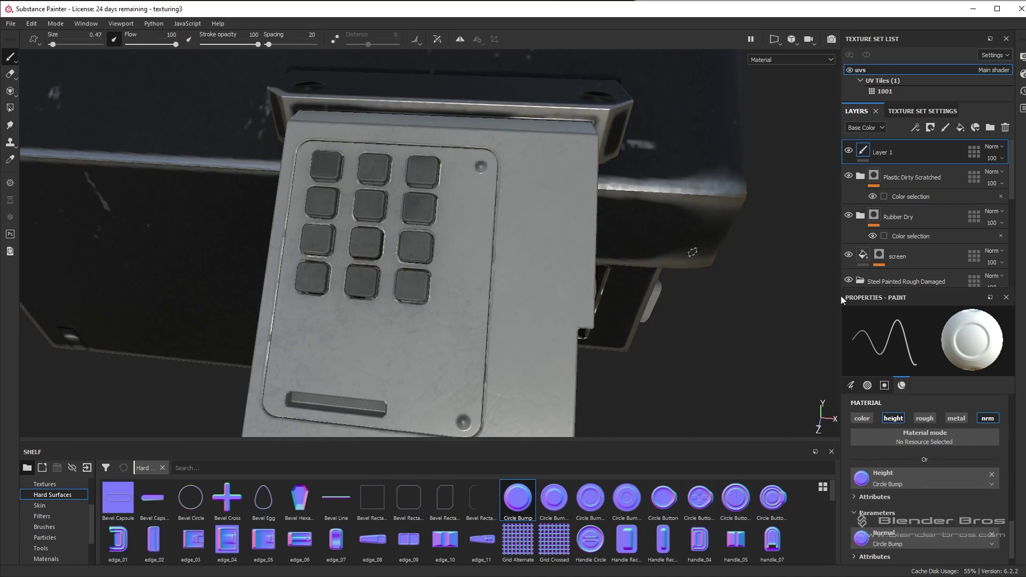
alt+drag(569, 267, 593, 239)
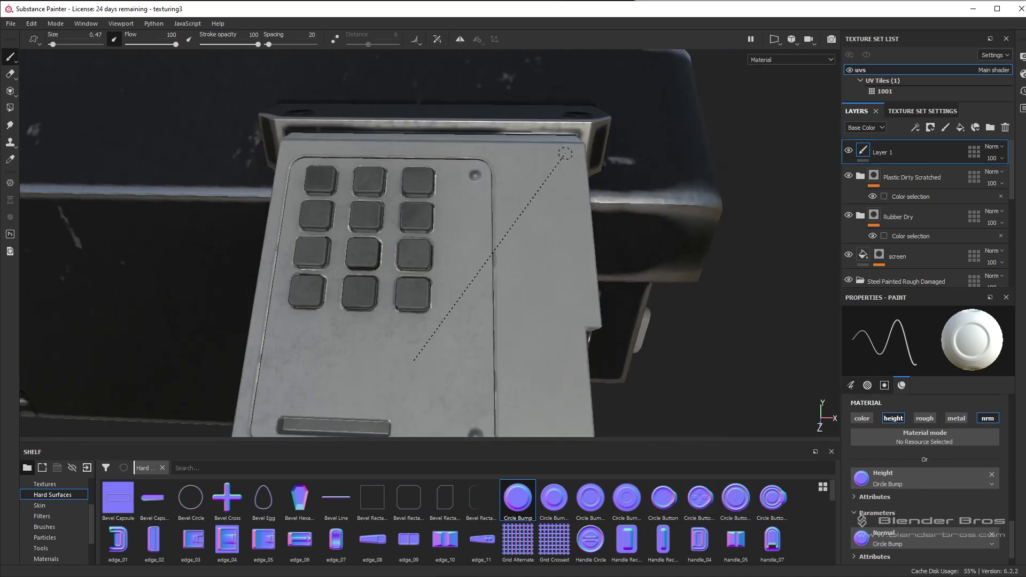
alt+middle_drag(566, 153, 542, 241)
alt+drag(521, 261, 554, 287)
alt+middle_drag(526, 348, 557, 143)
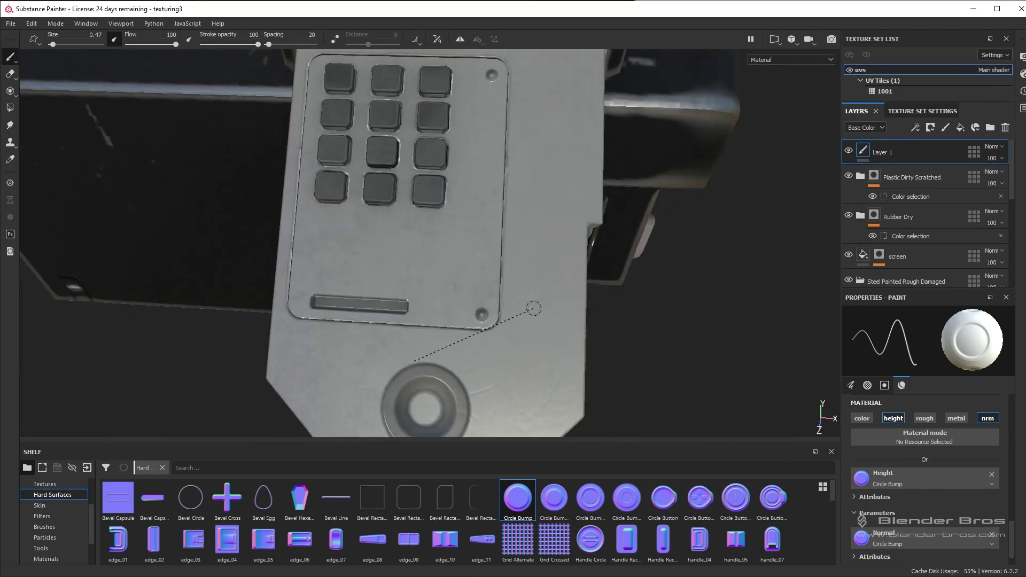
Compare the model with Layer 1 hidden and shown, checking the stamped details around the keypad, cover plates and wheel hub.
alt+drag(533, 308, 462, 300)
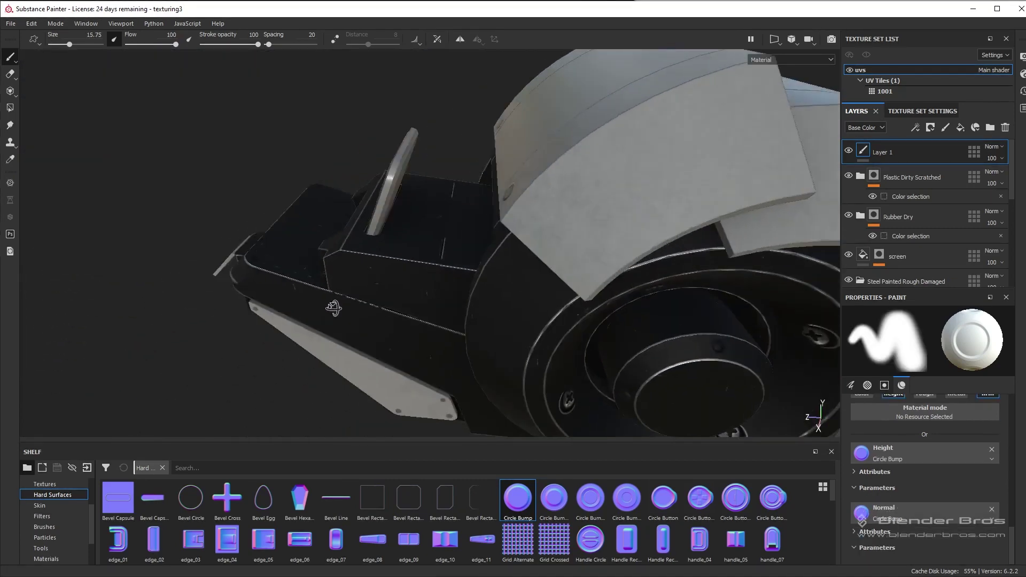
mouse_move(333, 305)
alt+mouse_down()
mouse_move(504, 296)
mouse_move(499, 243)
mouse_move(420, 302)
alt+mouse_up()
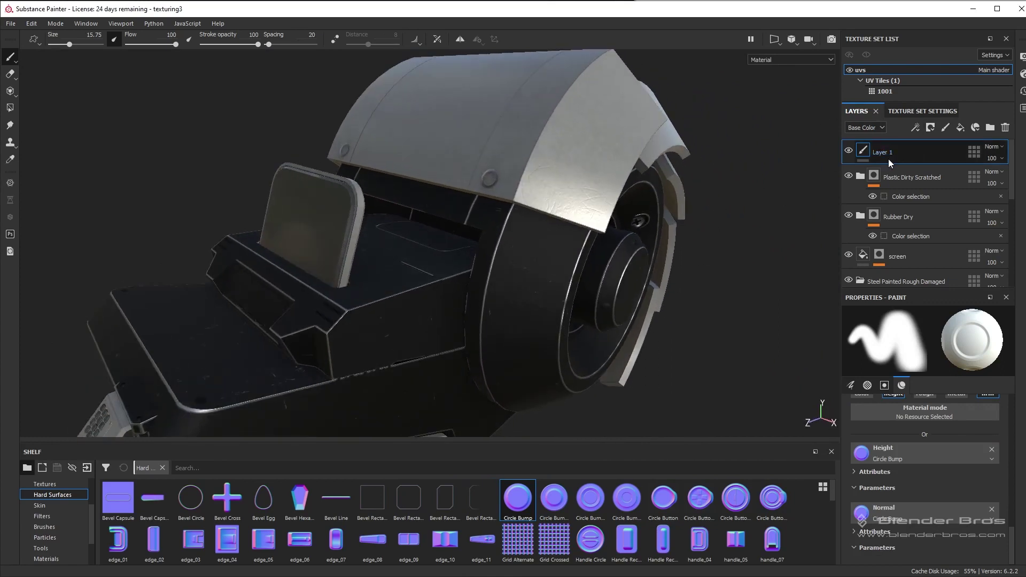
scroll(588, 196, down, 3)
alt+drag(374, 283, 546, 296)
scroll(546, 295, up, 3)
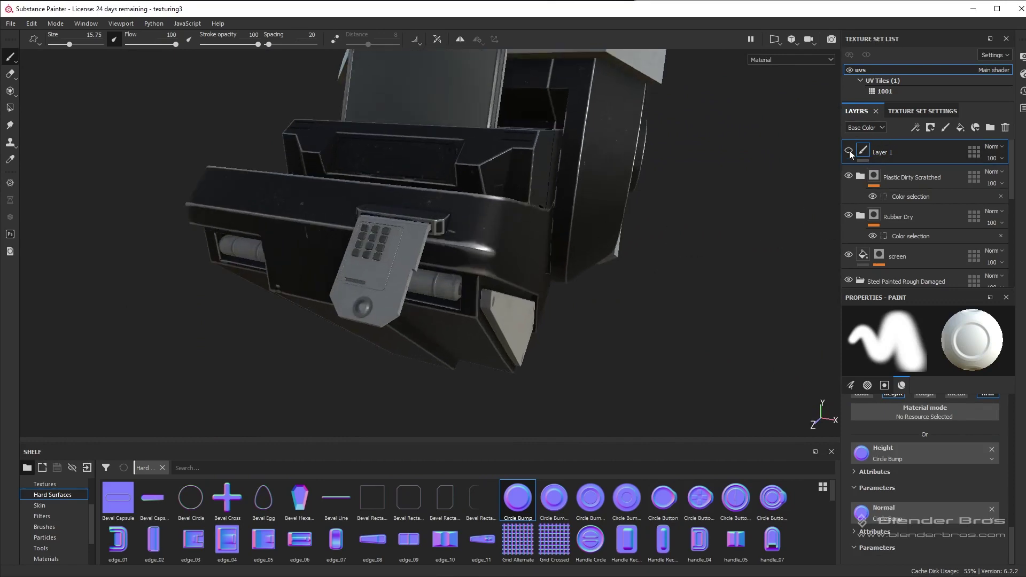
alt+drag(556, 190, 446, 240)
scroll(447, 240, up, 5)
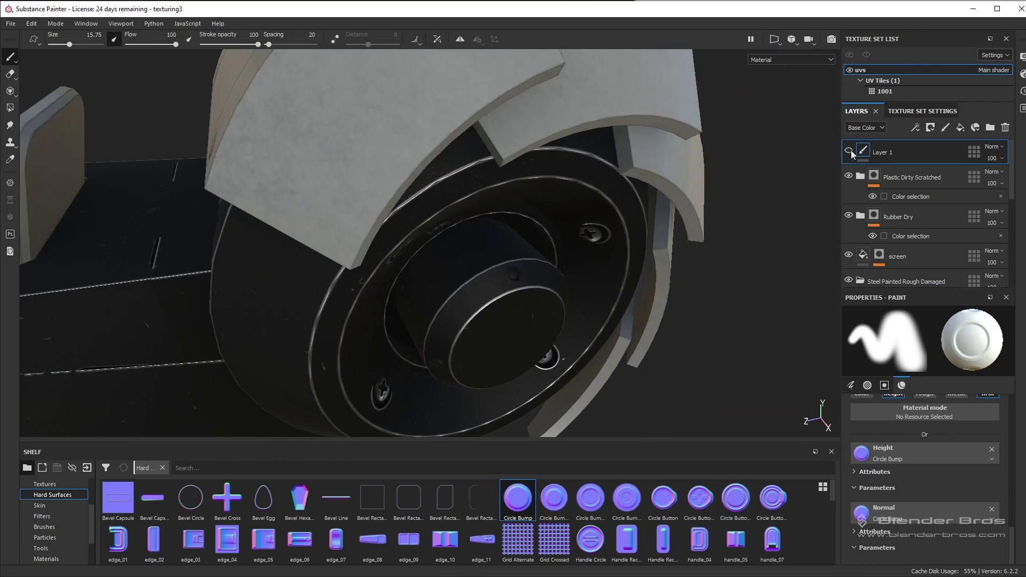
scroll(492, 326, down, 5)
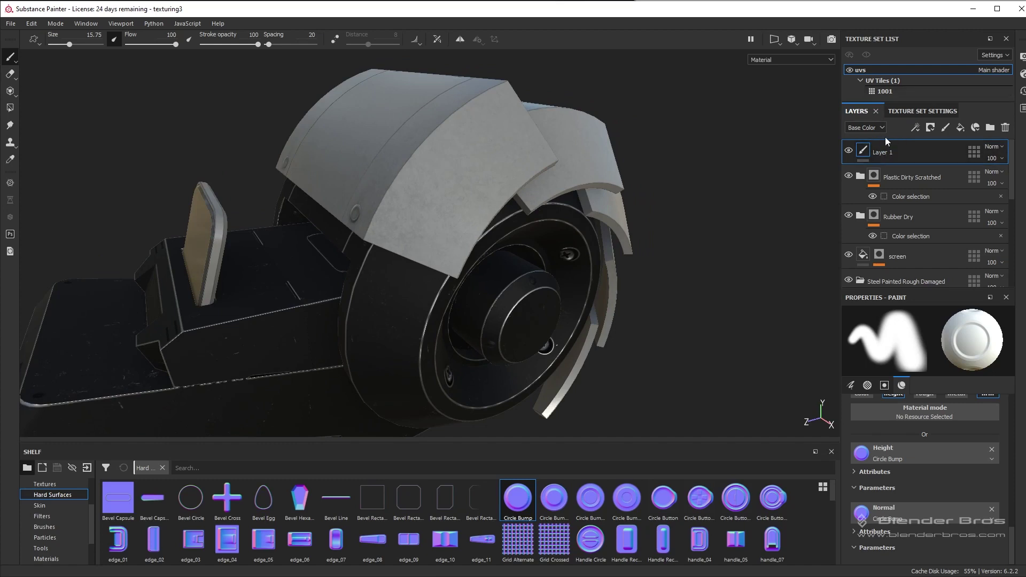
alt+drag(426, 251, 618, 236)
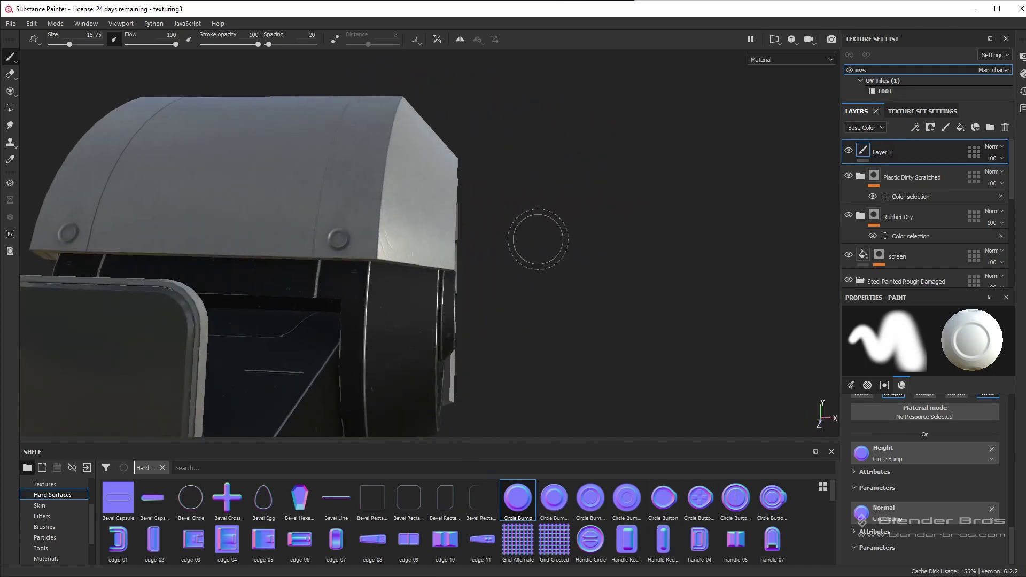
mouse_move(539, 239)
alt+mouse_down()
mouse_move(423, 267)
mouse_move(545, 257)
alt+mouse_up()
mouse_move(545, 257)
shift+right_down()
mouse_move(486, 284)
mouse_move(521, 291)
shift+right_up()
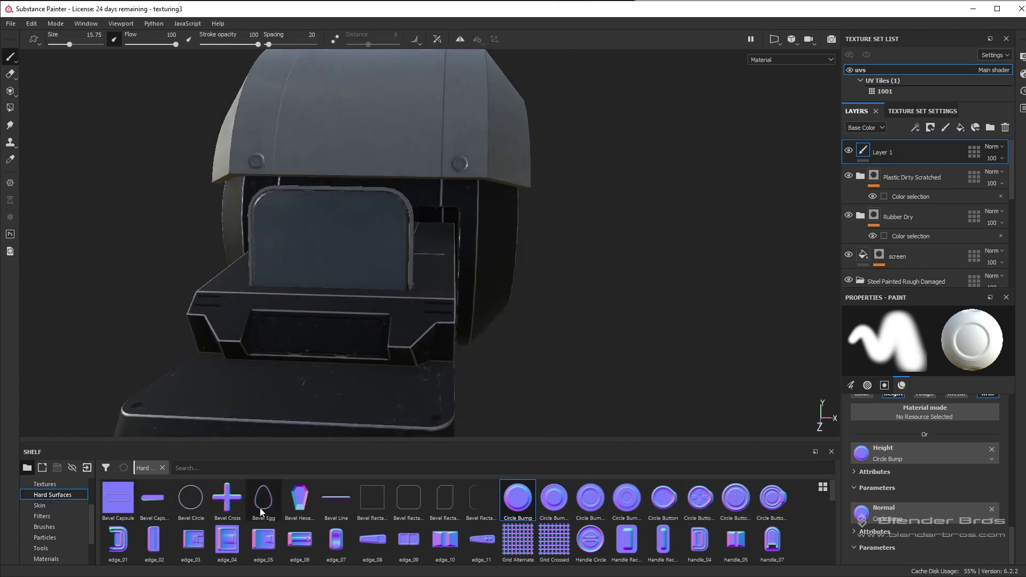
Set the brush size to 5.12 and the flow to 88 over the recessed panel beneath the screen.
scroll(262, 511, down, 10)
alt+drag(459, 366, 444, 390)
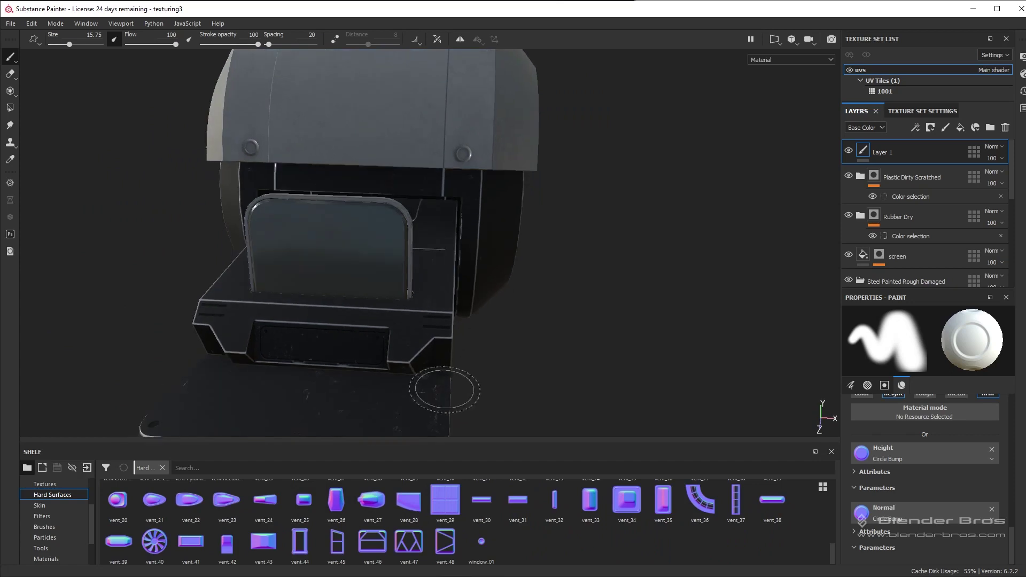
alt+middle_drag(417, 353, 559, 310)
scroll(532, 315, up, 5)
alt+middle_drag(426, 243, 615, 236)
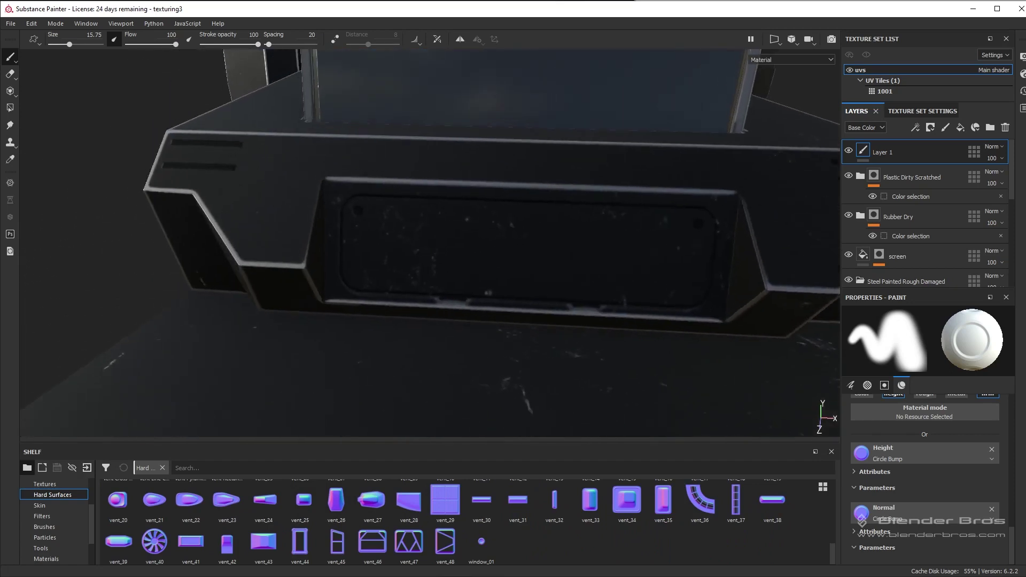
shift+right_drag(609, 230, 562, 218)
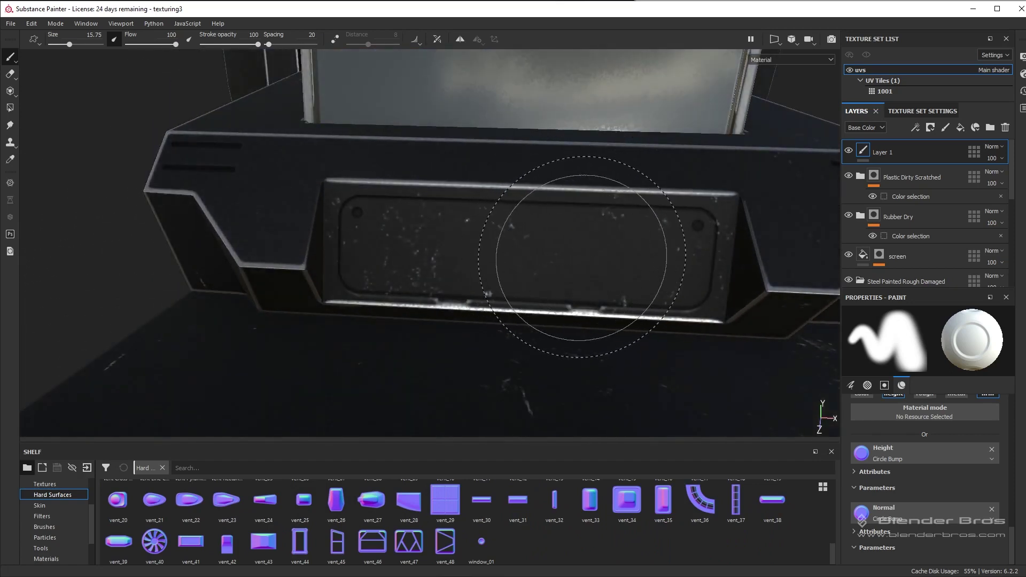
ctrl+drag(583, 261, 567, 262)
ctrl+right_drag(603, 267, 548, 267)
scroll(620, 258, down, 3)
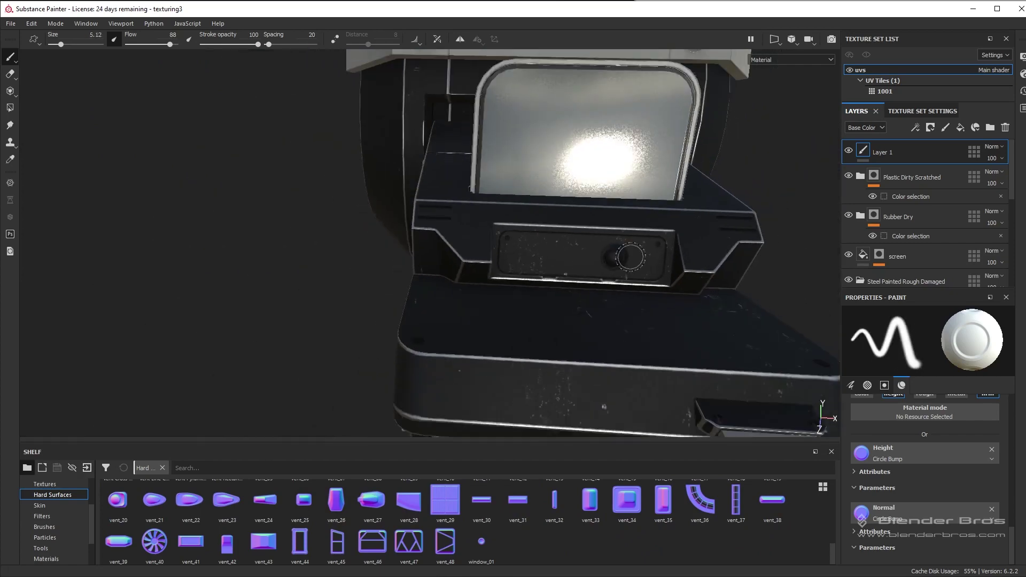
mouse_move(676, 261)
alt+mouse_down()
mouse_move(591, 266)
mouse_move(488, 231)
mouse_move(521, 262)
alt+mouse_up()
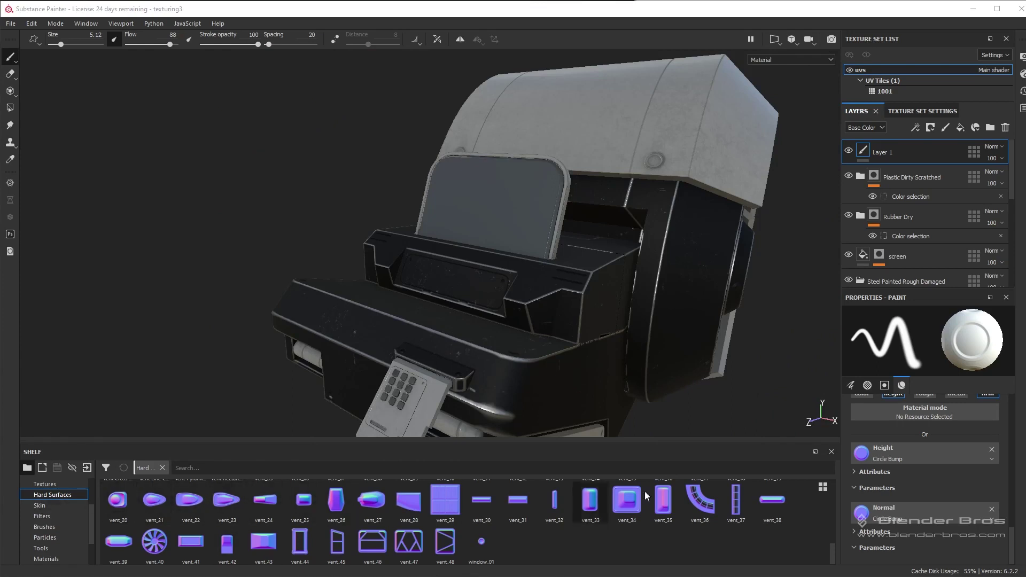
scroll(962, 471, up, 2)
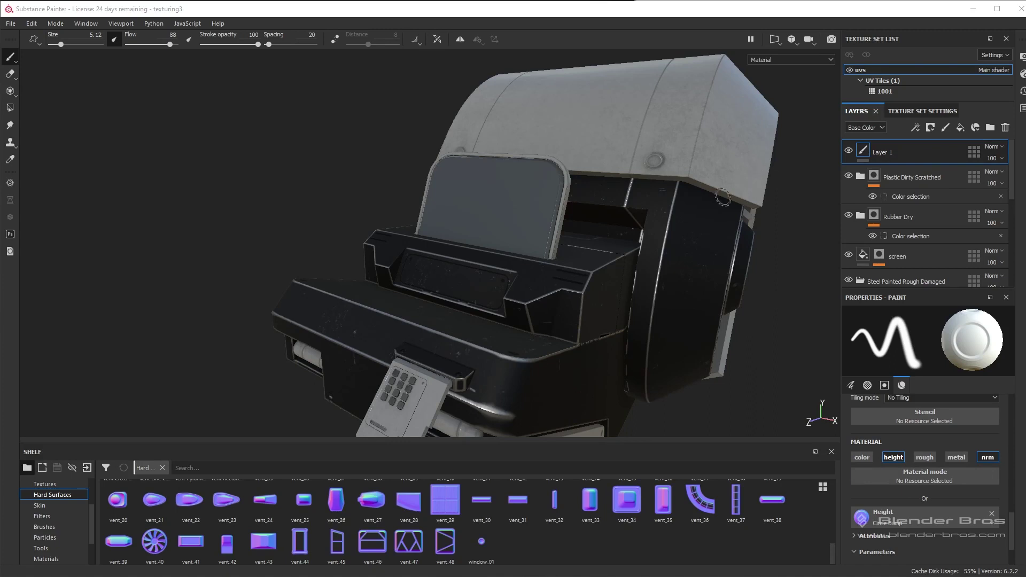
alt+drag(524, 300, 492, 335)
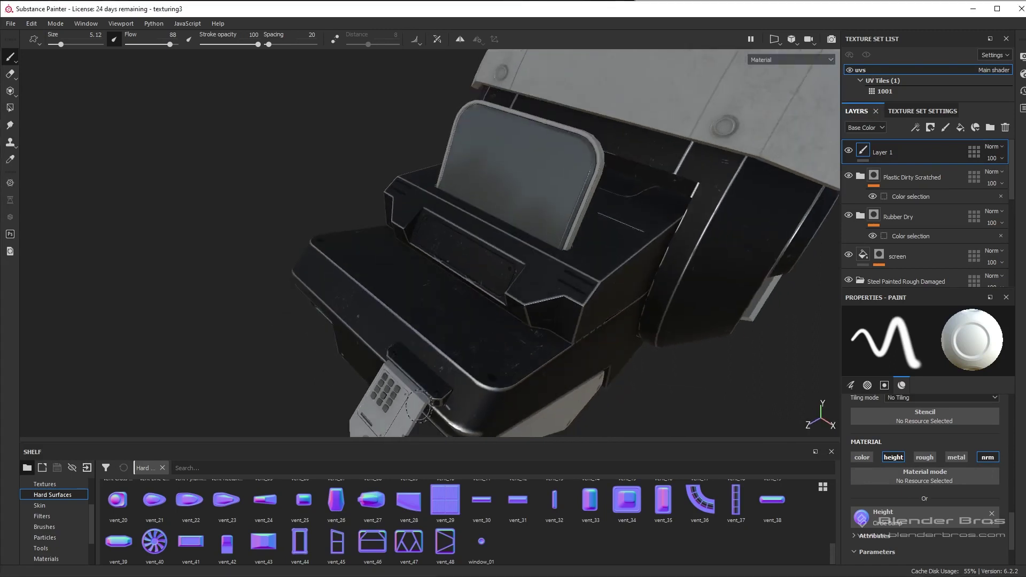